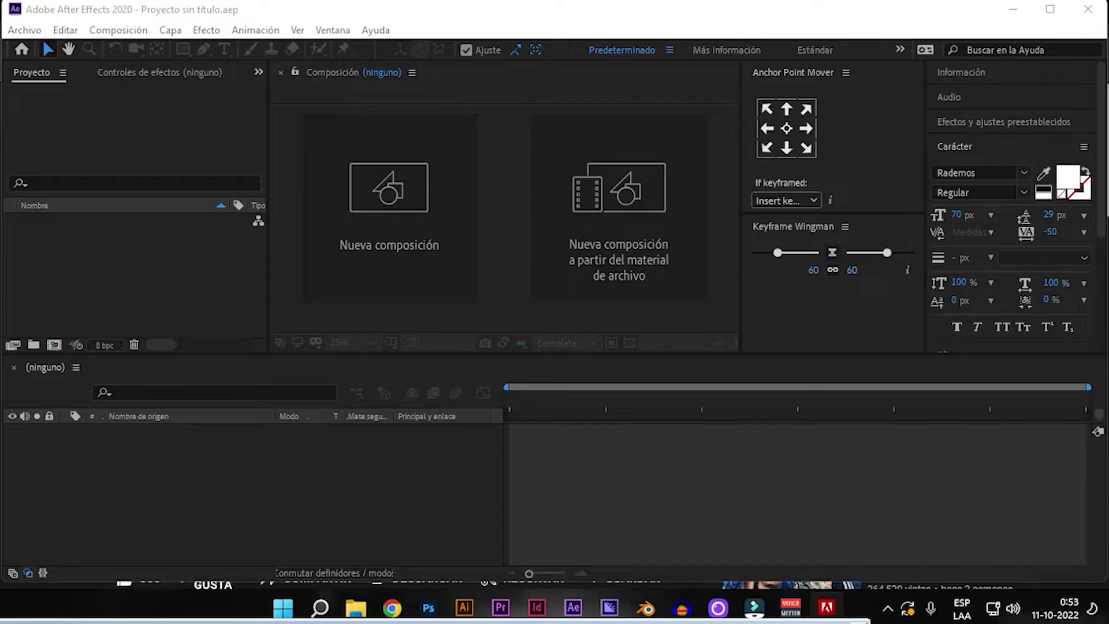
From the empty Timeline, start a new composition with Ctrl+N.
{"action": "left_click", "coordinate": [120, 472]}
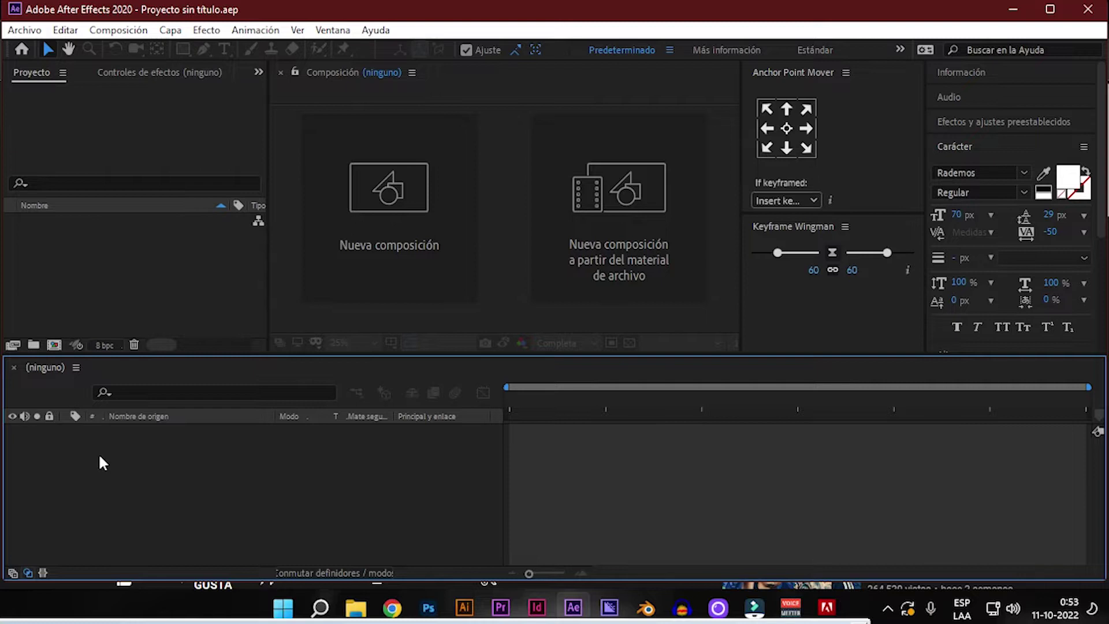
{"action": "key", "text": "ctrl+n"}
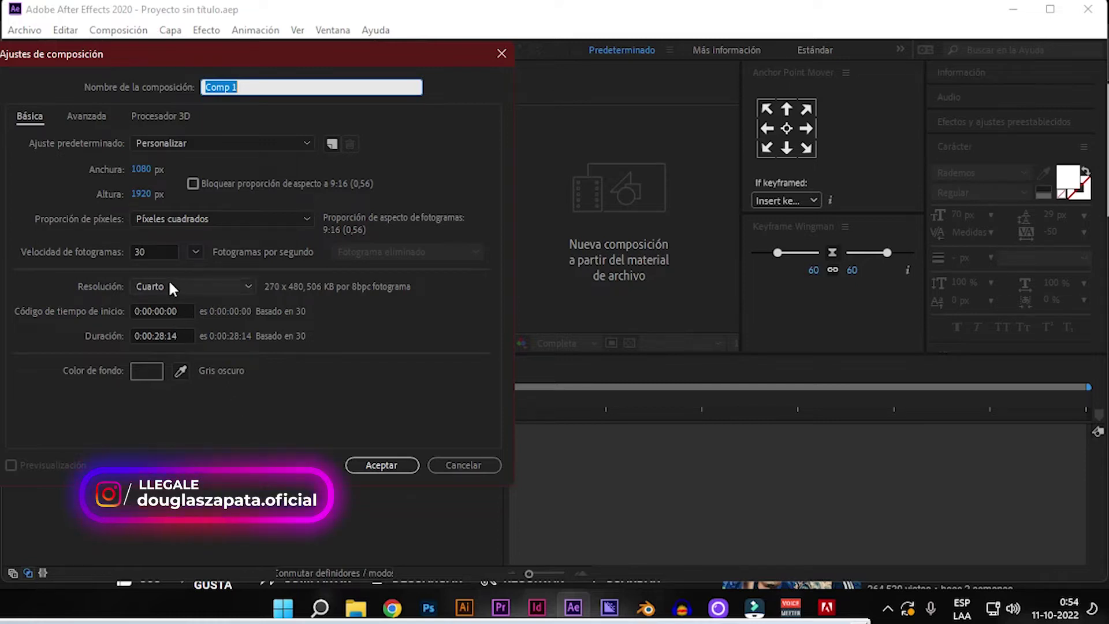
Set the composition to 25 fps at 1920×1080.
{"action": "left_click", "coordinate": [195, 252]}
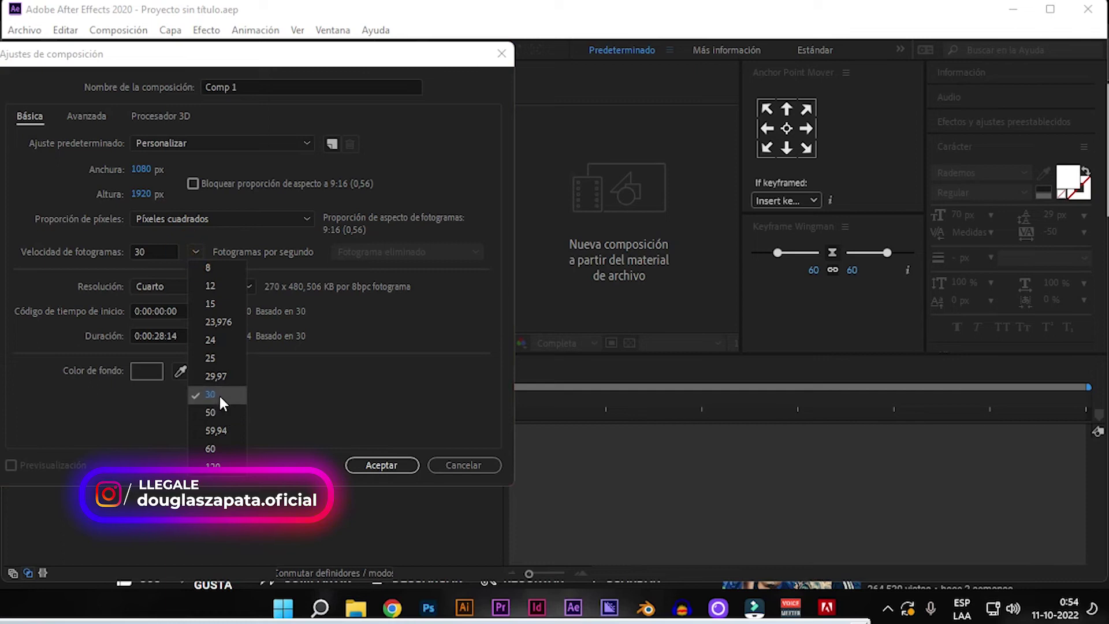
{"action": "left_click", "coordinate": [209, 357]}
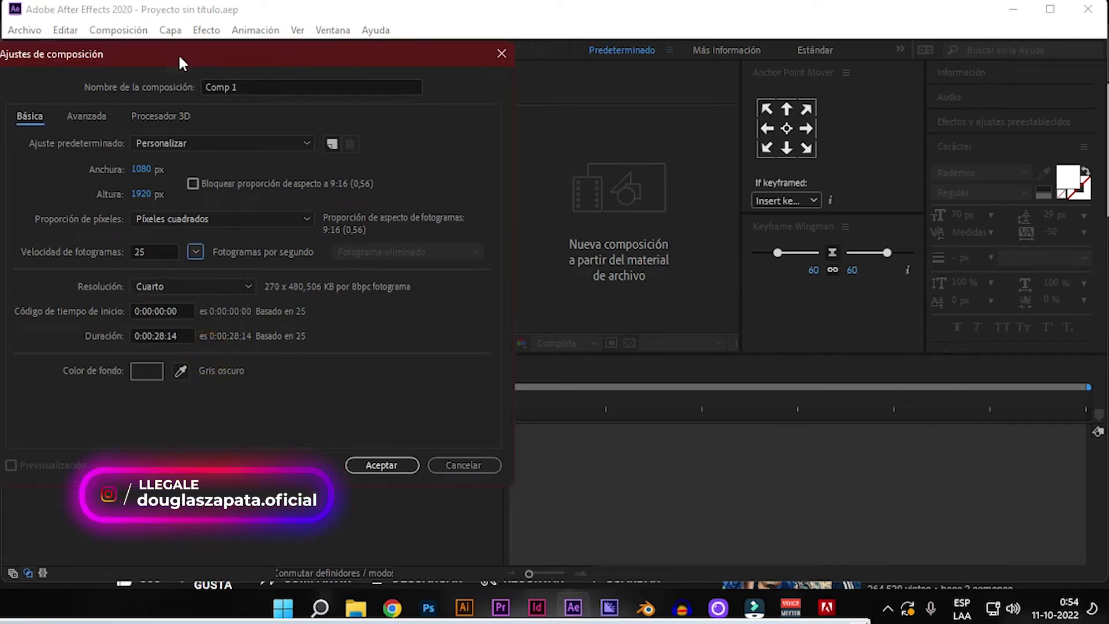
{"action": "left_click_drag", "start_coordinate": [158, 50], "coordinate": [319, 51]}
{"action": "left_click", "coordinate": [301, 169]}
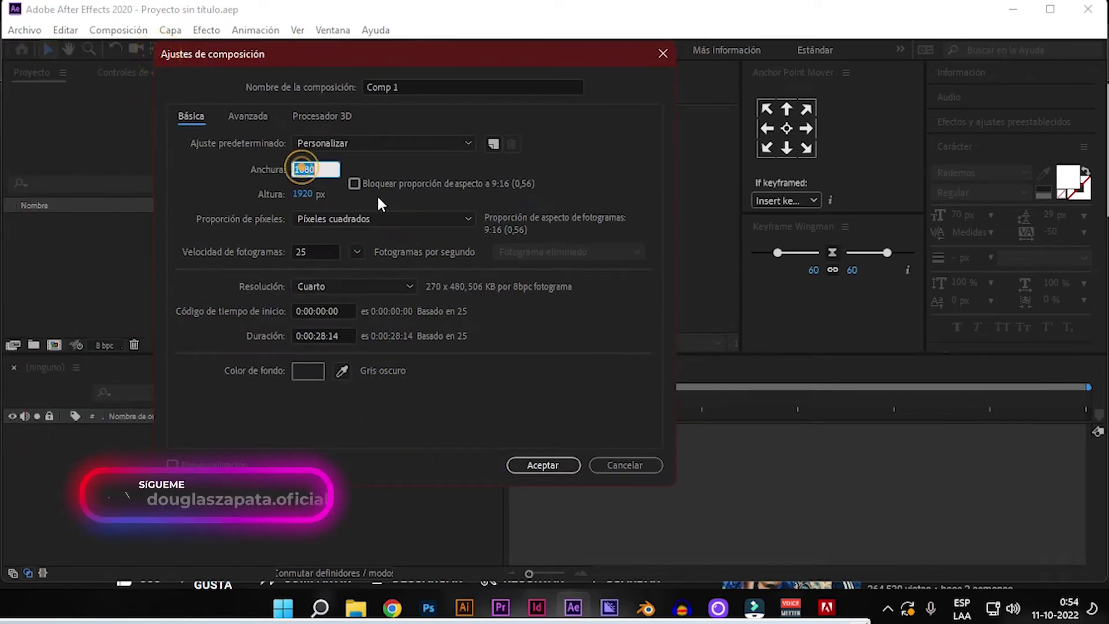
{"action": "type", "text": "1920"}
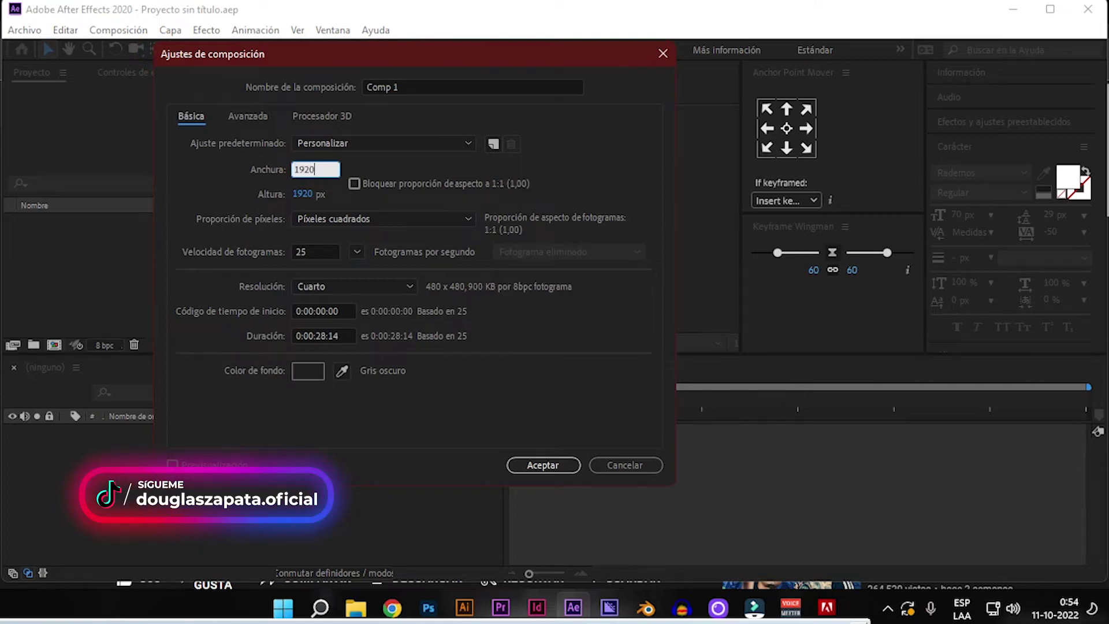
{"action": "left_click", "coordinate": [303, 194]}
{"action": "type", "text": "10"}
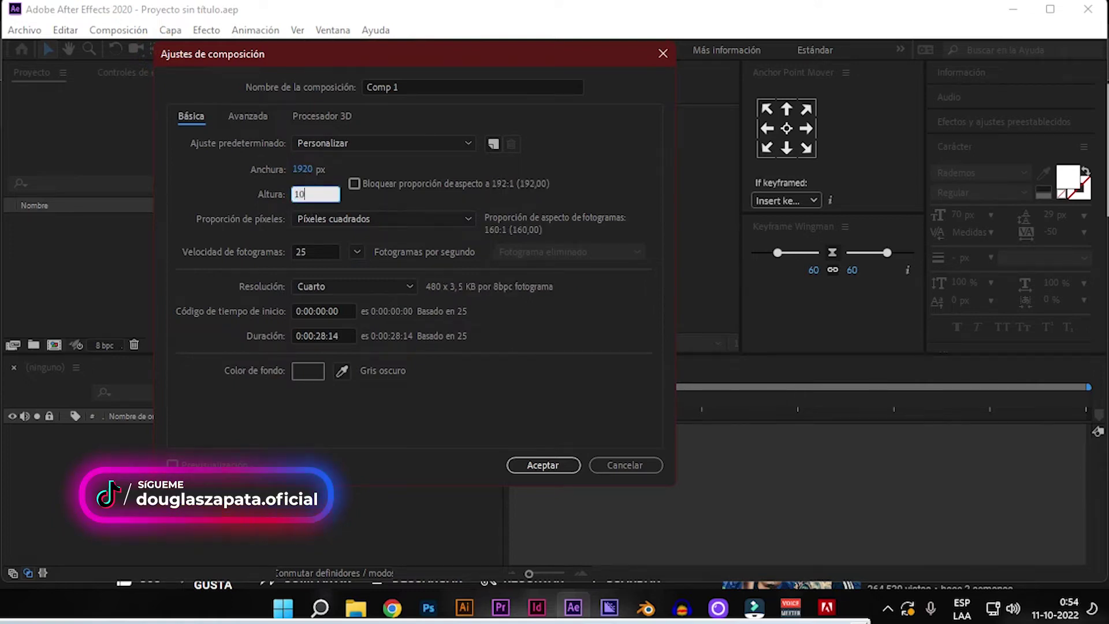
{"action": "type", "text": "80"}
Name it timer-tutorial, make it 10 seconds long with a black background, and create it.
{"action": "left_click", "coordinate": [417, 88]}
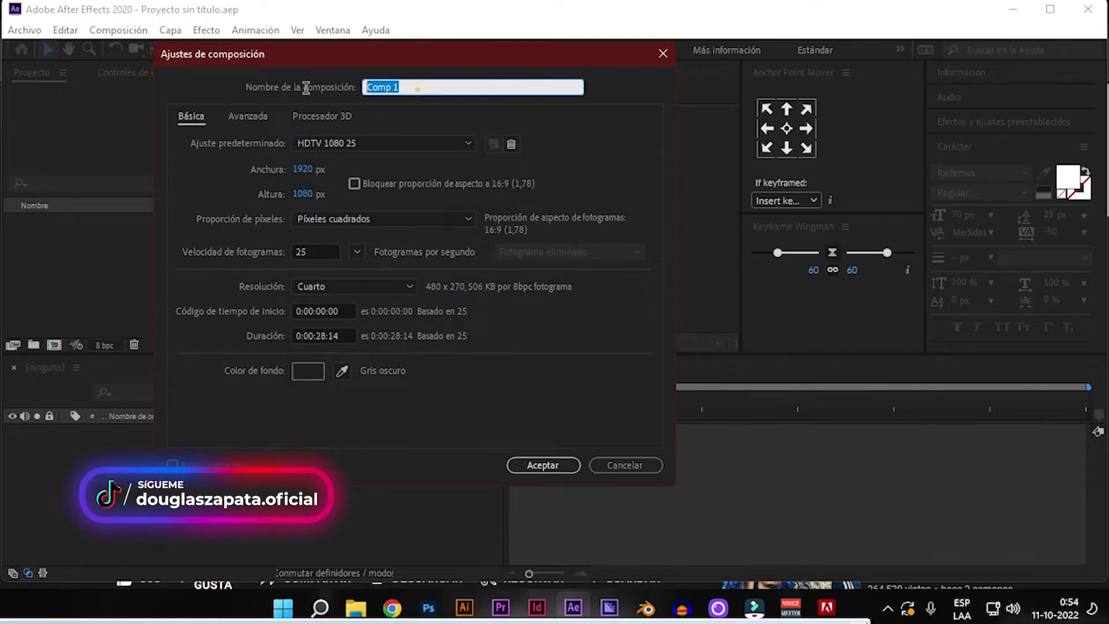
{"action": "type", "text": "timer-tutorial"}
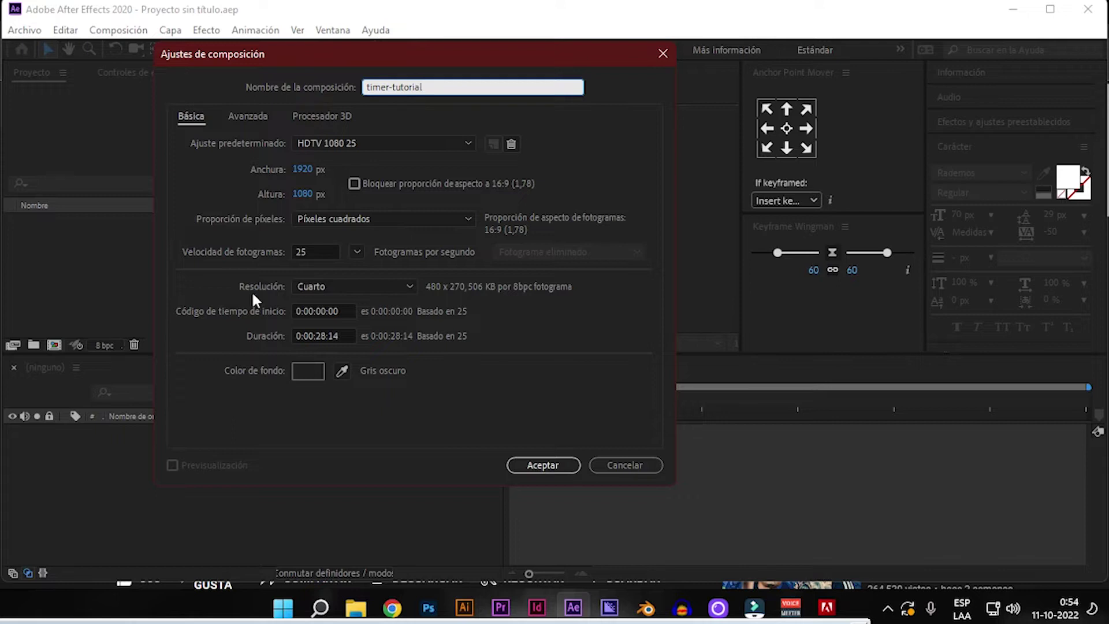
{"action": "left_click", "coordinate": [320, 338]}
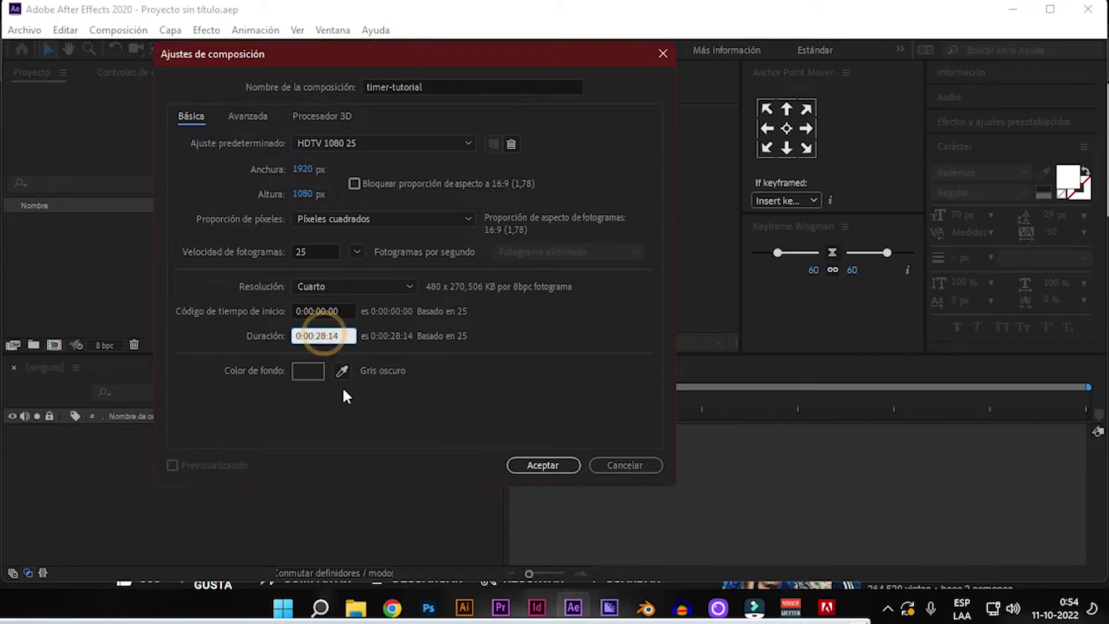
{"action": "type", "text": "1"}
{"action": "left_click", "coordinate": [320, 372]}
{"action": "left_click_drag", "start_coordinate": [482, 356], "coordinate": [349, 435]}
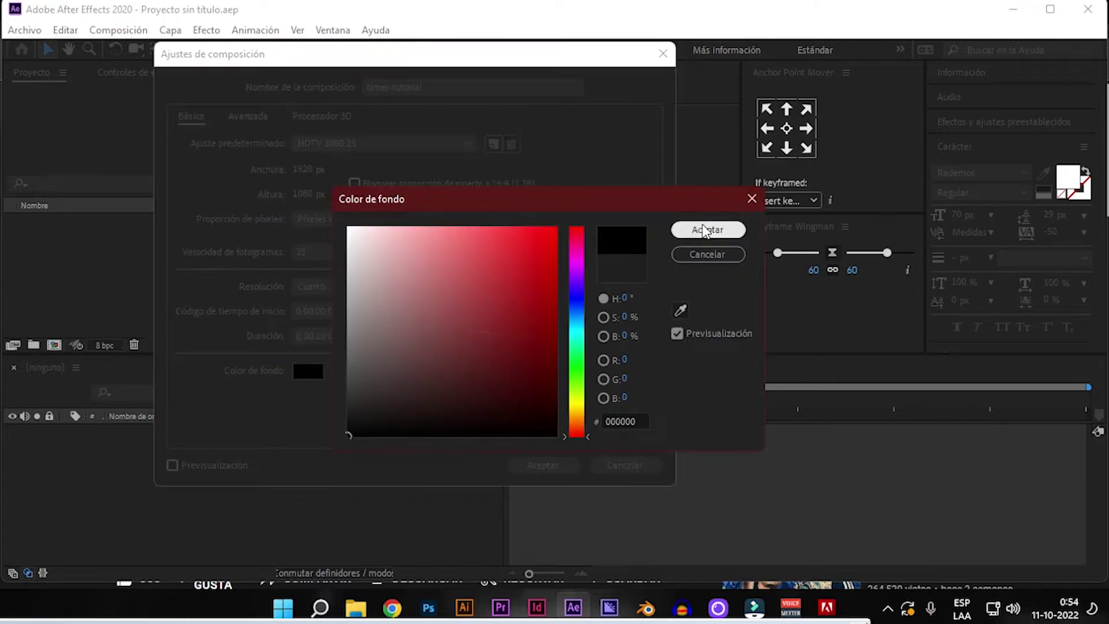
{"action": "left_click", "coordinate": [705, 230]}
{"action": "left_click", "coordinate": [544, 464]}
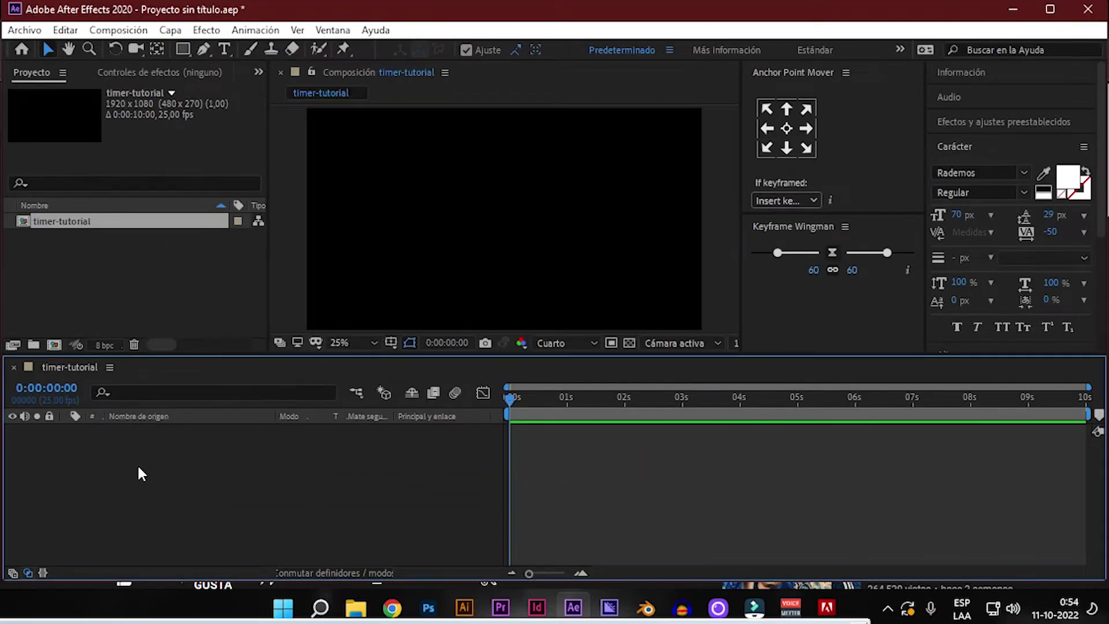
Fit the viewer, then add a default dark-blue solid and lock it.
{"action": "left_click", "coordinate": [374, 342]}
{"action": "left_click", "coordinate": [353, 51]}
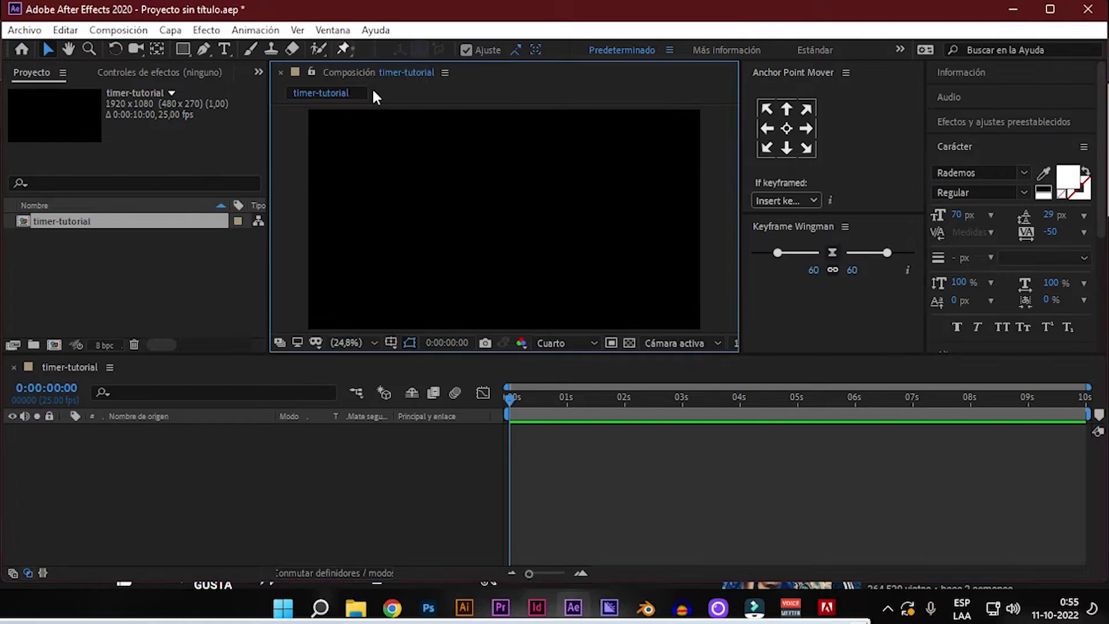
{"action": "right_click", "coordinate": [210, 467]}
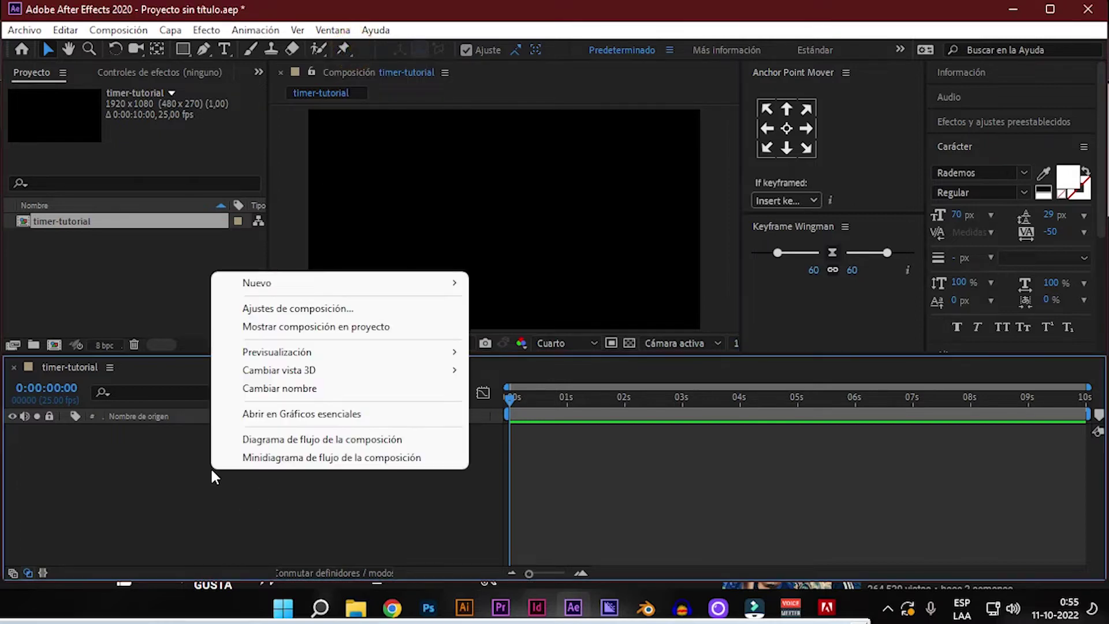
{"action": "left_click", "coordinate": [256, 283]}
{"action": "left_click", "coordinate": [498, 327]}
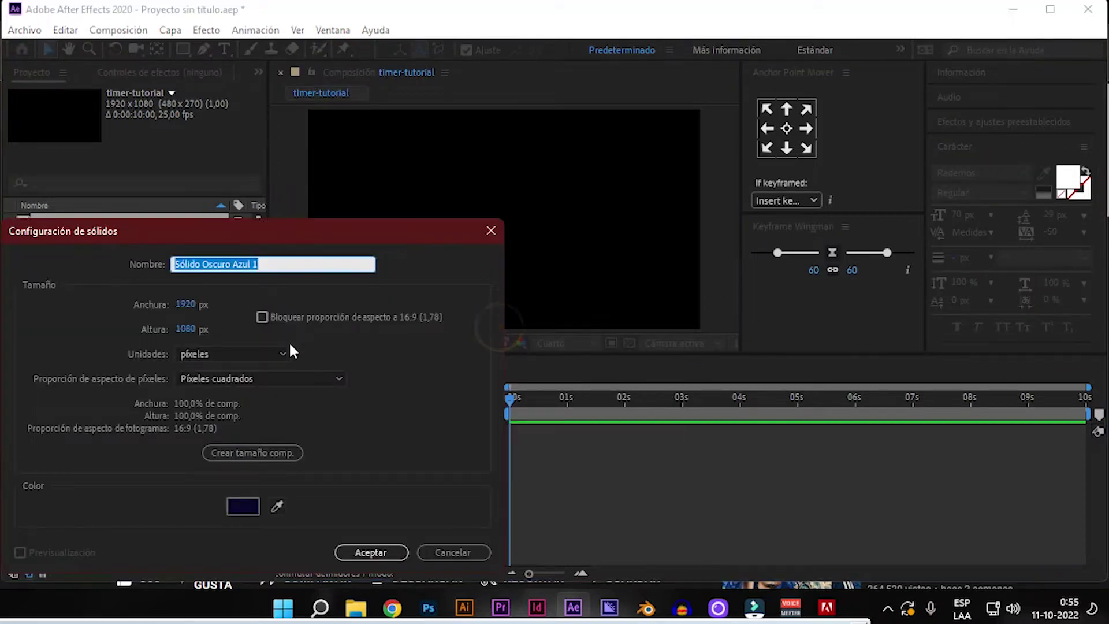
{"action": "left_click", "coordinate": [364, 552]}
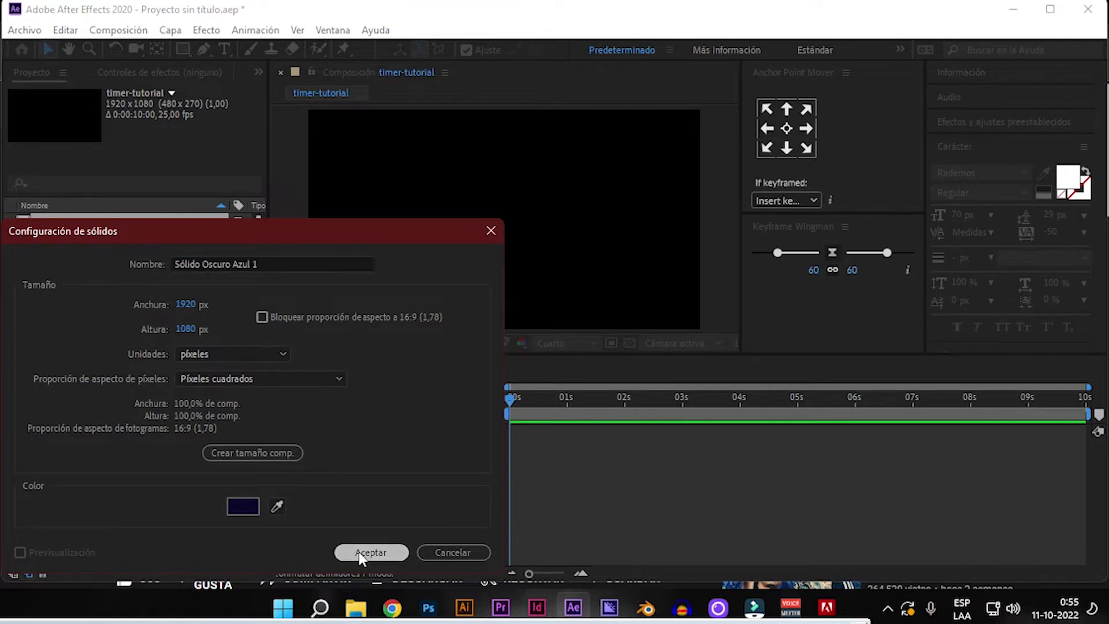
{"action": "left_click", "coordinate": [266, 517]}
{"action": "left_click", "coordinate": [49, 430]}
{"action": "left_click", "coordinate": [150, 431]}
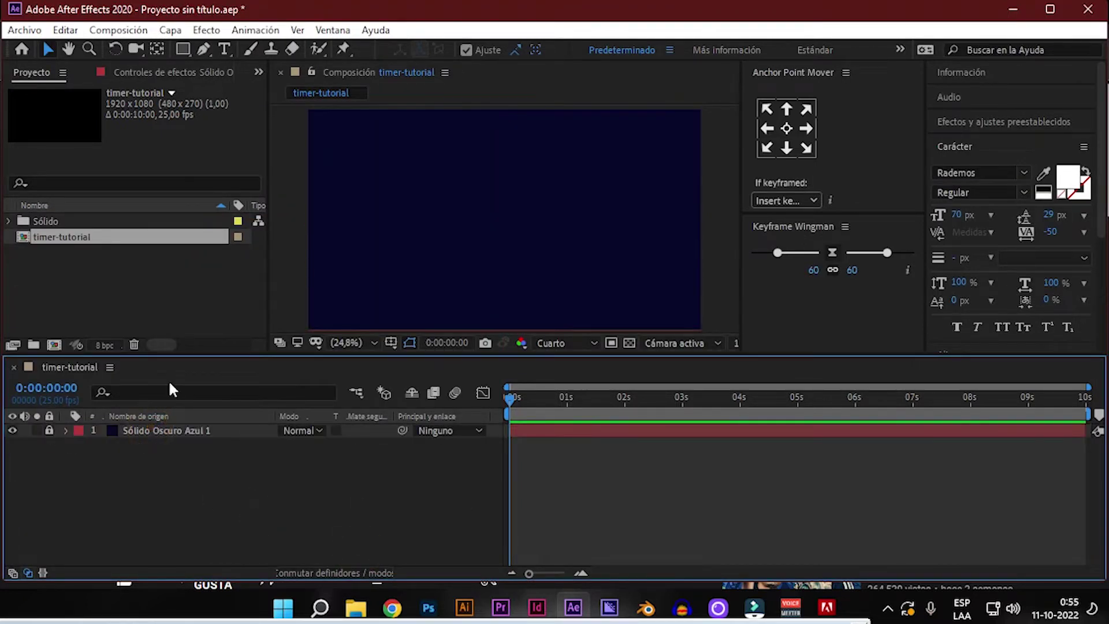
{"action": "left_click_drag", "start_coordinate": [172, 354], "coordinate": [169, 382]}
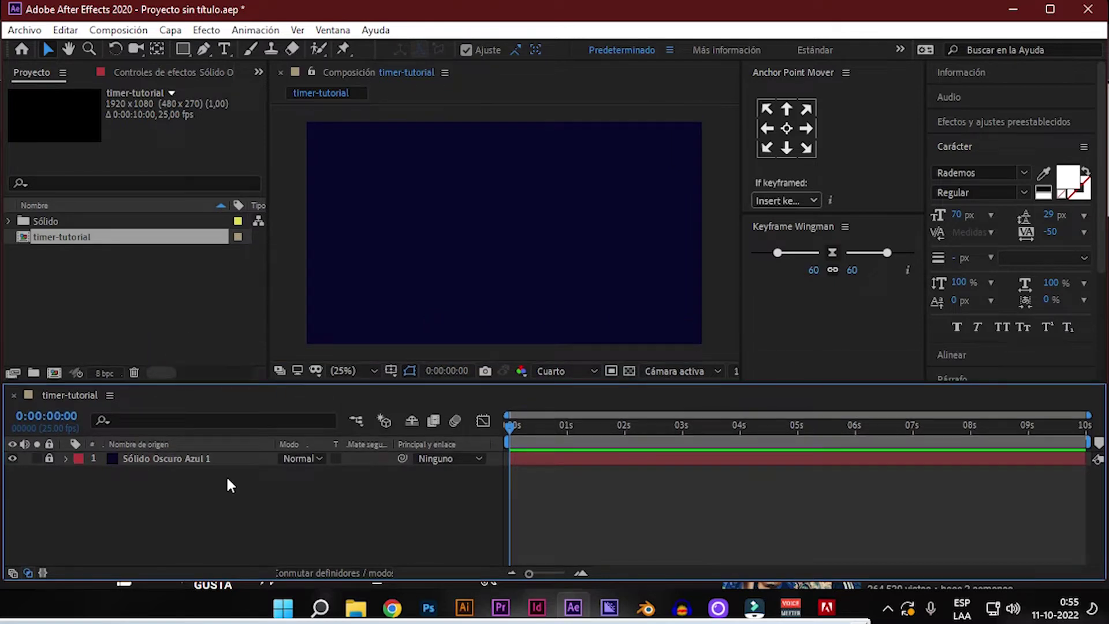
Add a black 000000 solid named NUMEROS above the background.
{"action": "right_click", "coordinate": [137, 513]}
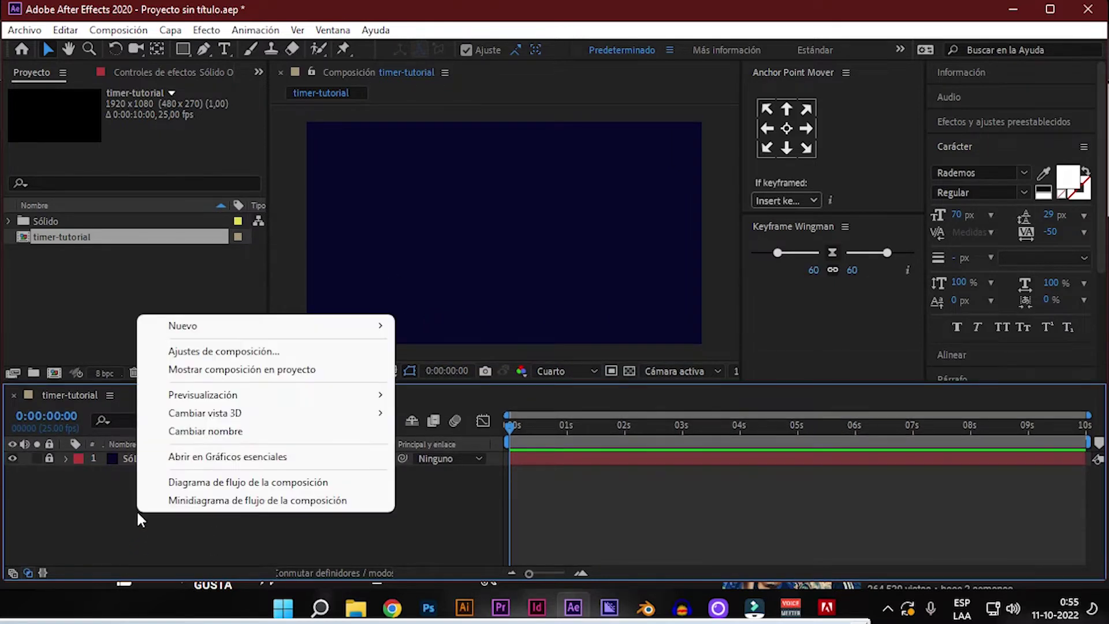
{"action": "left_click", "coordinate": [190, 326]}
{"action": "left_click", "coordinate": [434, 373]}
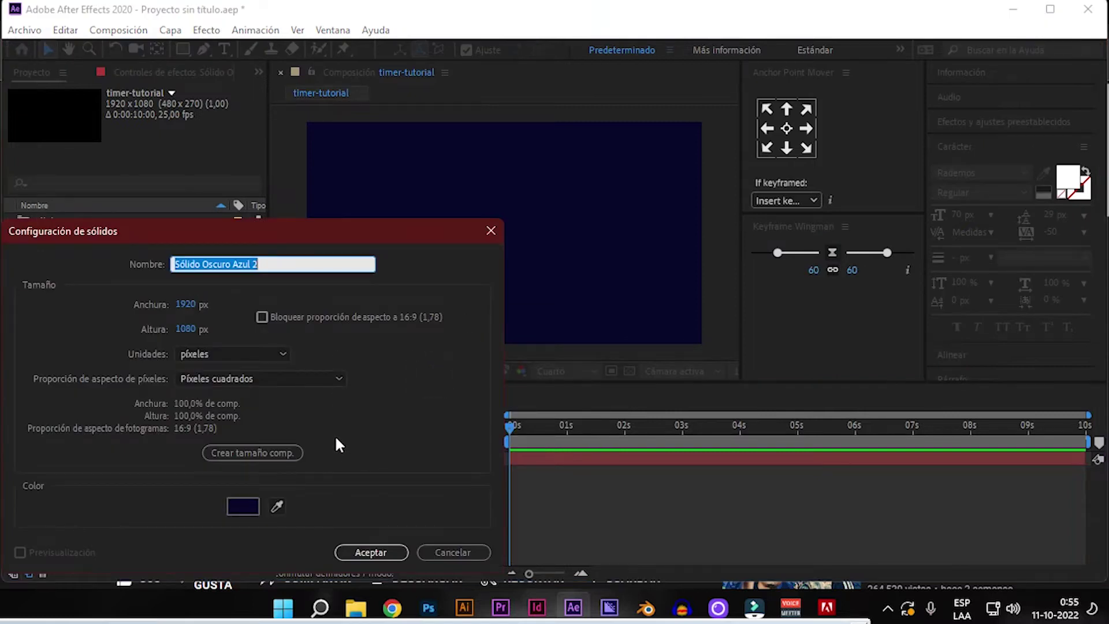
{"action": "type", "text": "Ti"}
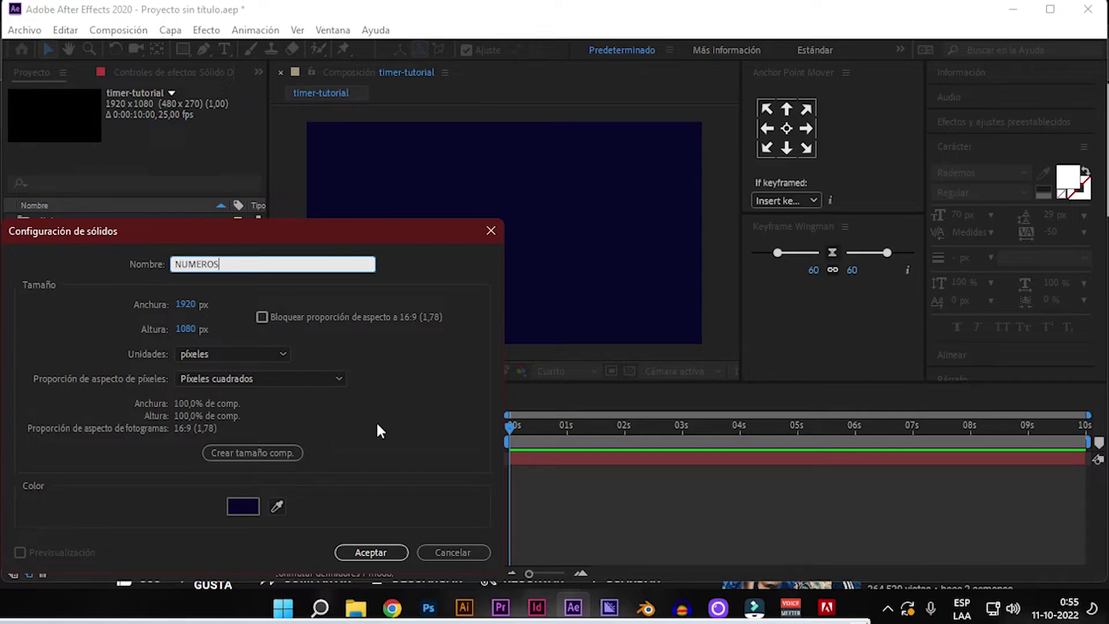
{"action": "left_click", "coordinate": [242, 508]}
{"action": "type", "text": "000000"}
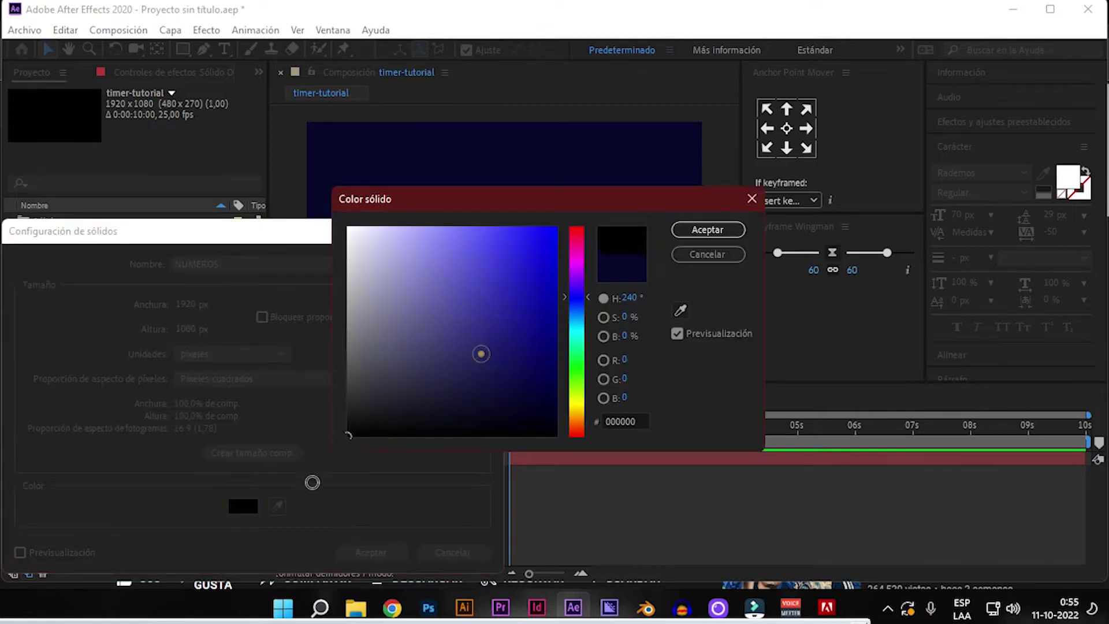
{"action": "left_click", "coordinate": [707, 230]}
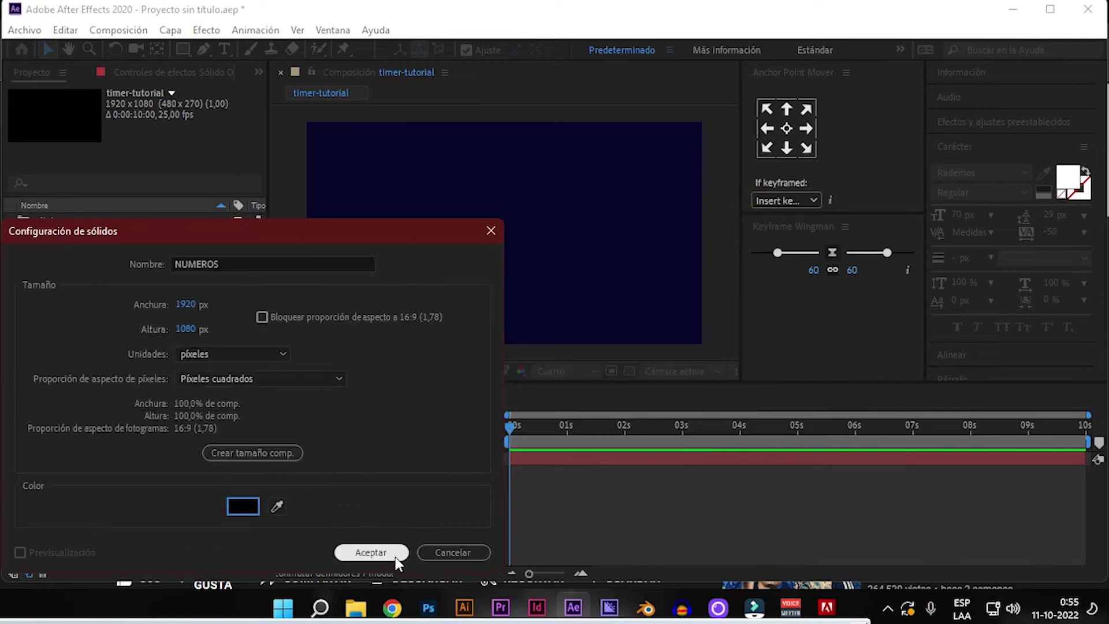
{"action": "left_click", "coordinate": [394, 553]}
{"action": "left_click", "coordinate": [296, 524]}
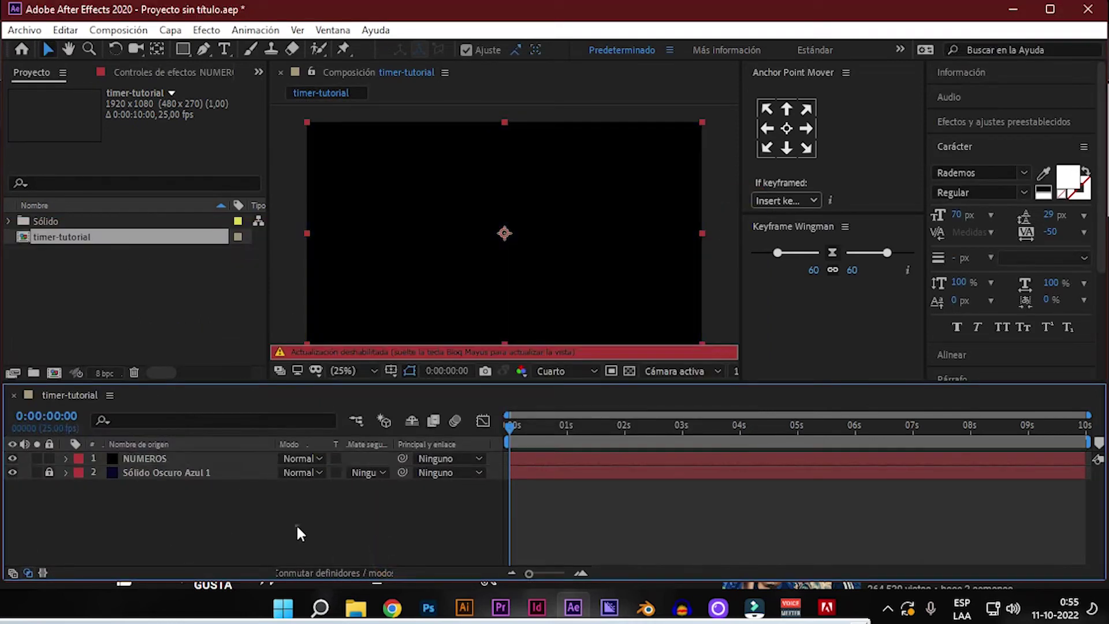
Apply the Números effect to the NUMEROS layer.
{"action": "key", "text": "Caps_Lock"}
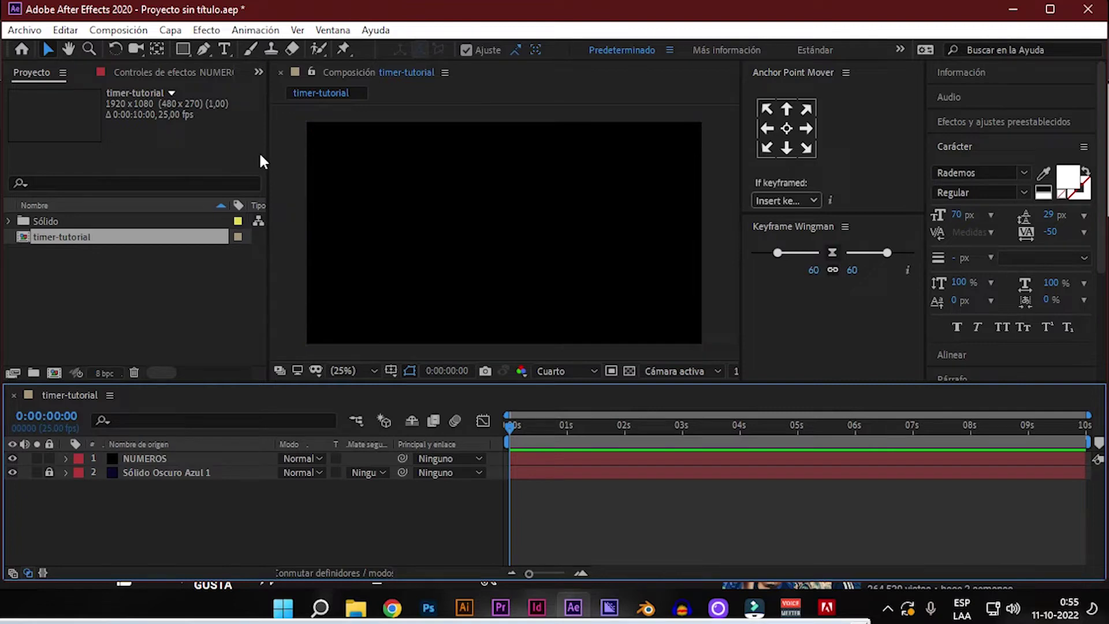
{"action": "left_click", "coordinate": [137, 460]}
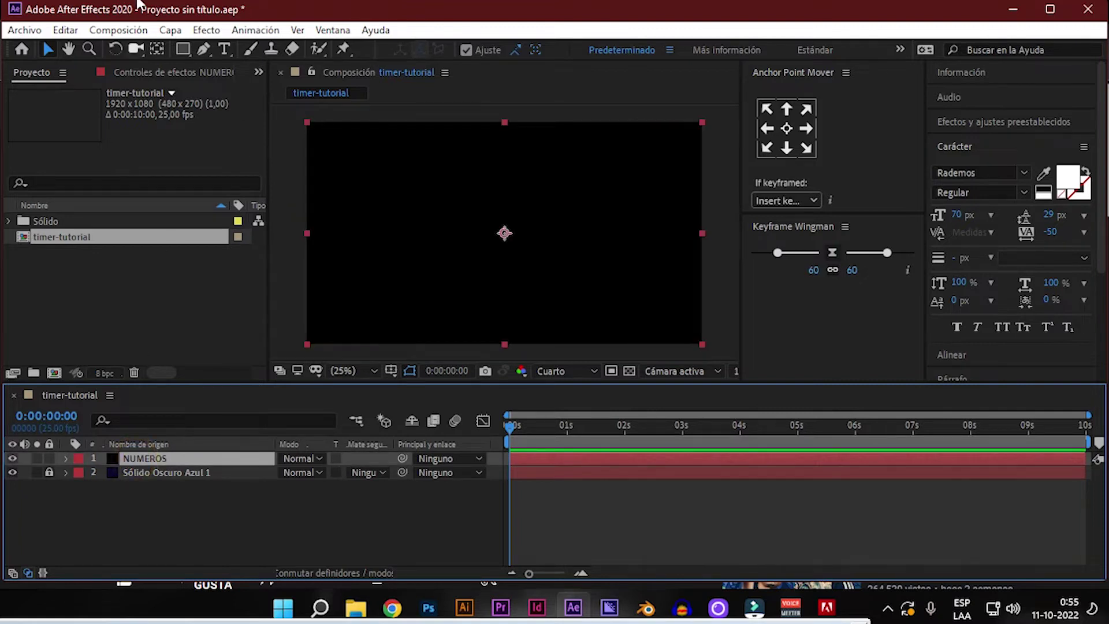
{"action": "left_click", "coordinate": [206, 30]}
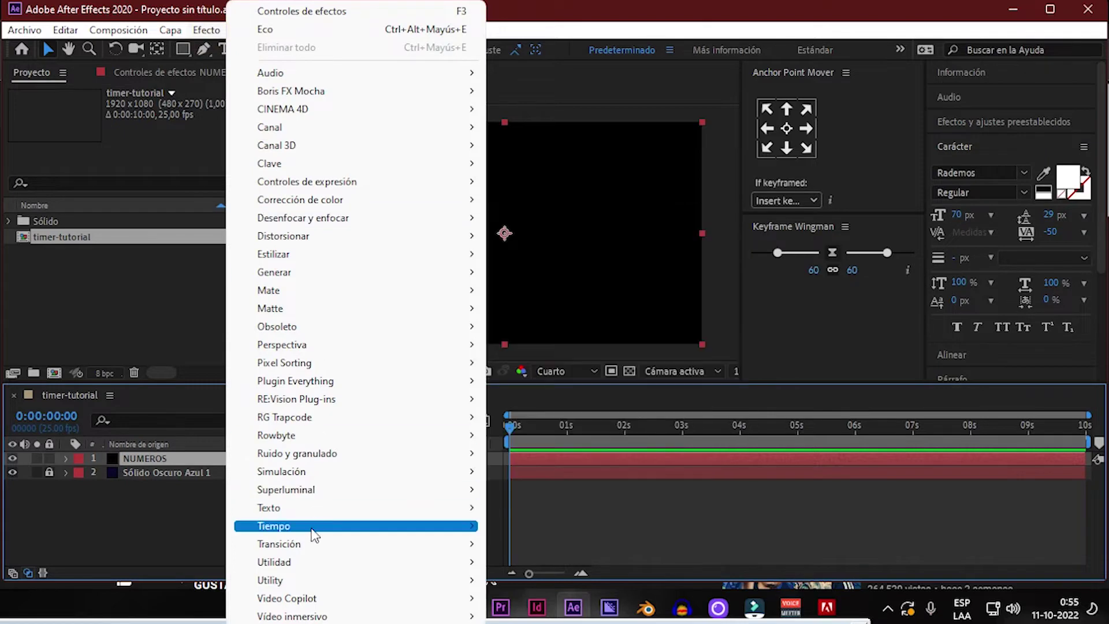
{"action": "mouse_move", "coordinate": [275, 510]}
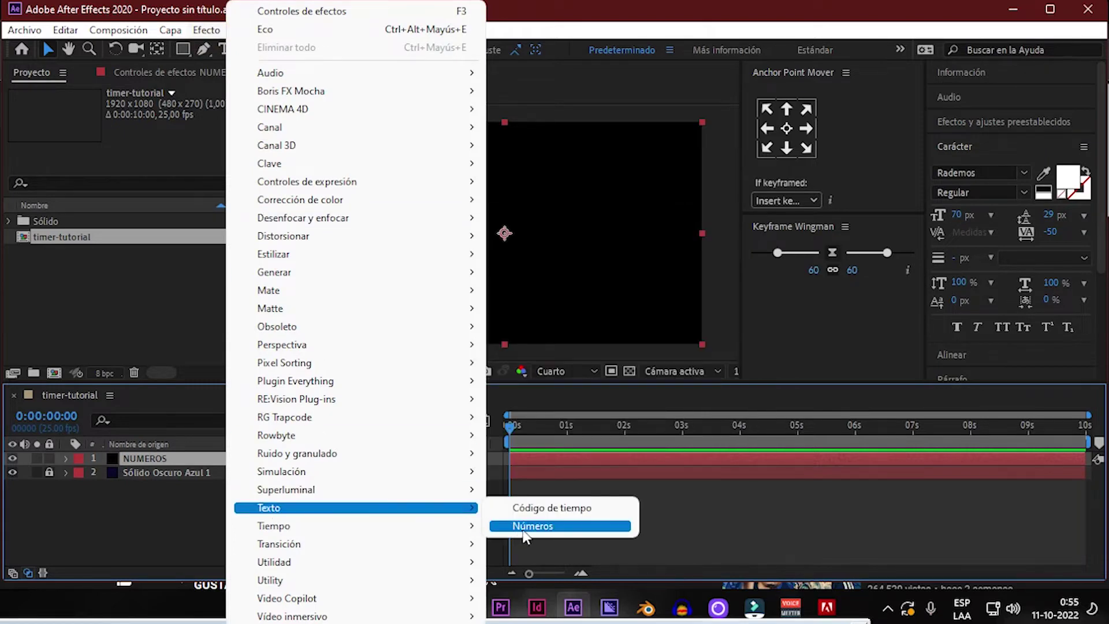
{"action": "left_click", "coordinate": [526, 527]}
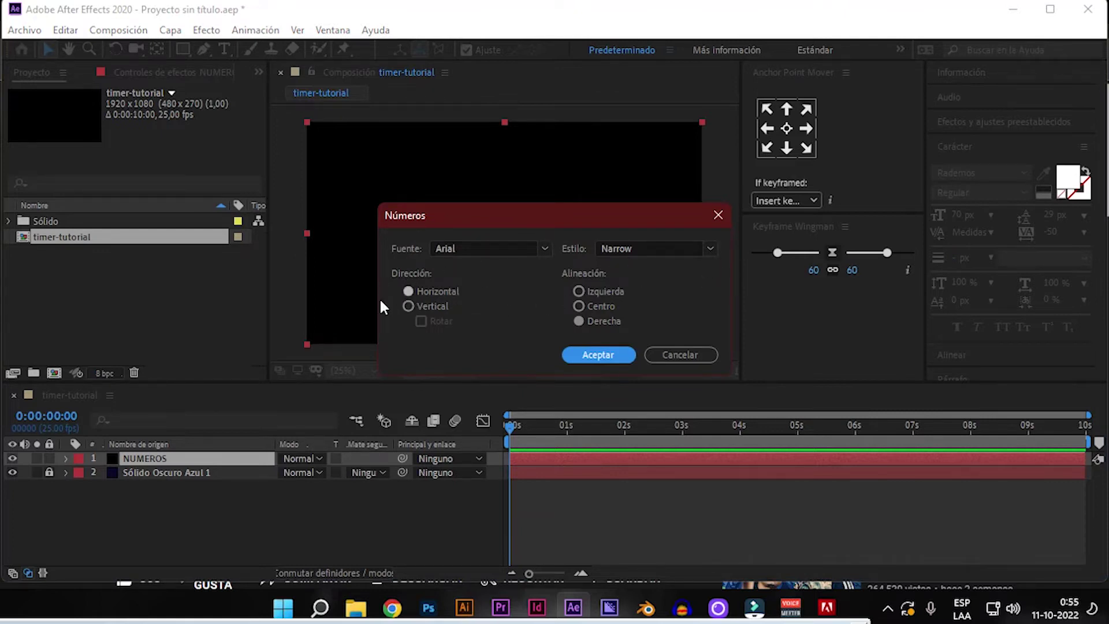
Set the numbers to centre alignment in Orbitron Regular and confirm.
{"action": "left_click", "coordinate": [578, 306]}
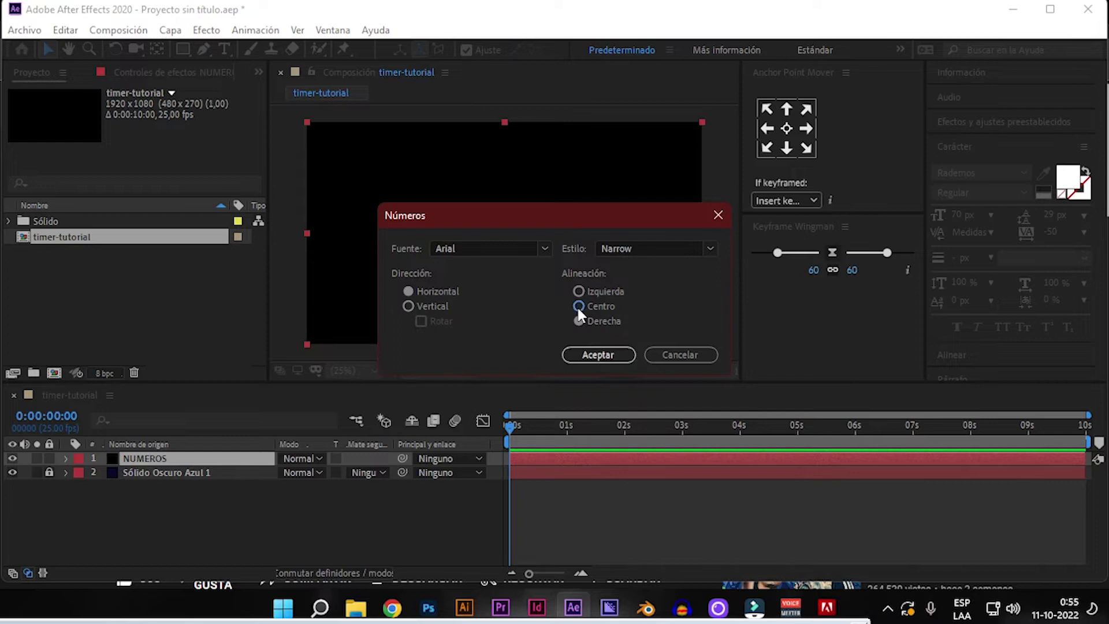
{"action": "left_click", "coordinate": [481, 241]}
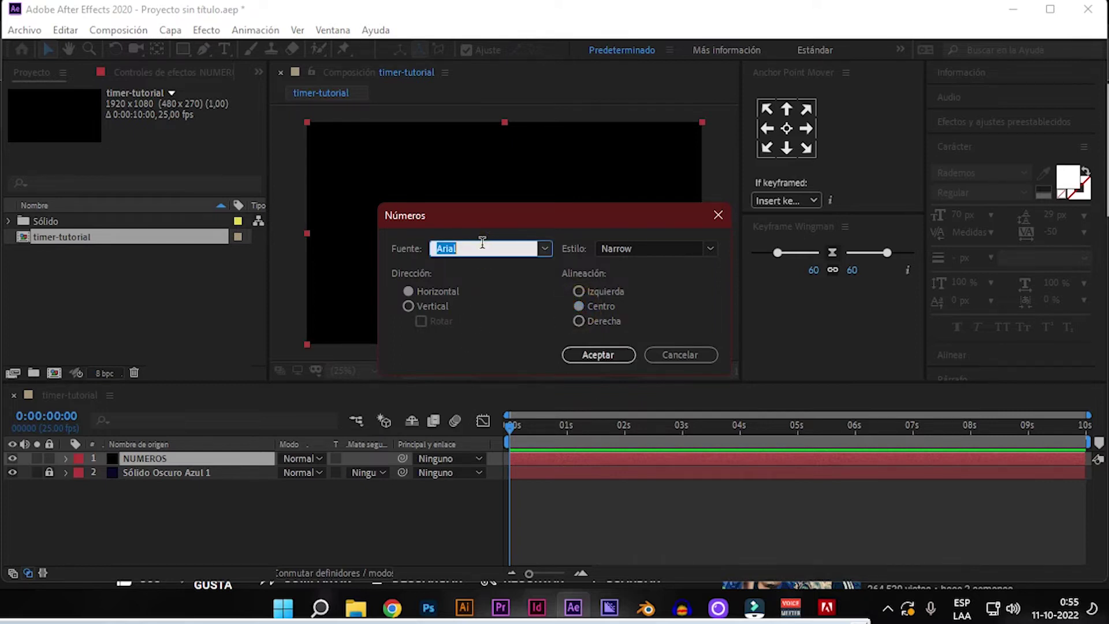
{"action": "type", "text": "Orbitron"}
{"action": "left_click", "coordinate": [543, 248]}
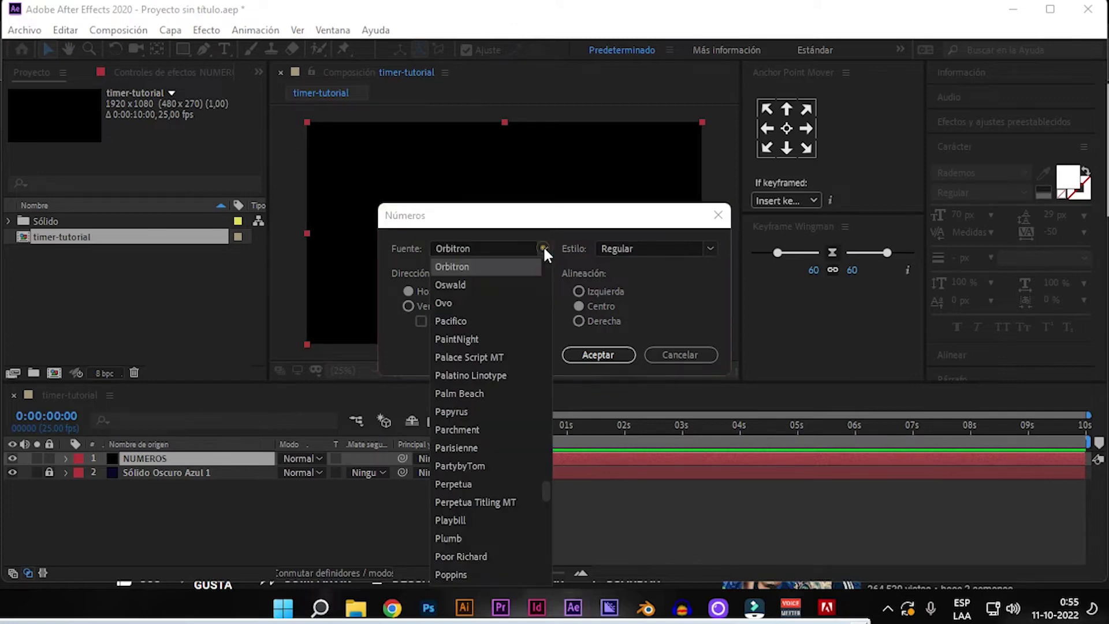
{"action": "left_click", "coordinate": [491, 266]}
{"action": "left_click", "coordinate": [711, 249]}
{"action": "left_click", "coordinate": [653, 266]}
{"action": "left_click", "coordinate": [599, 355]}
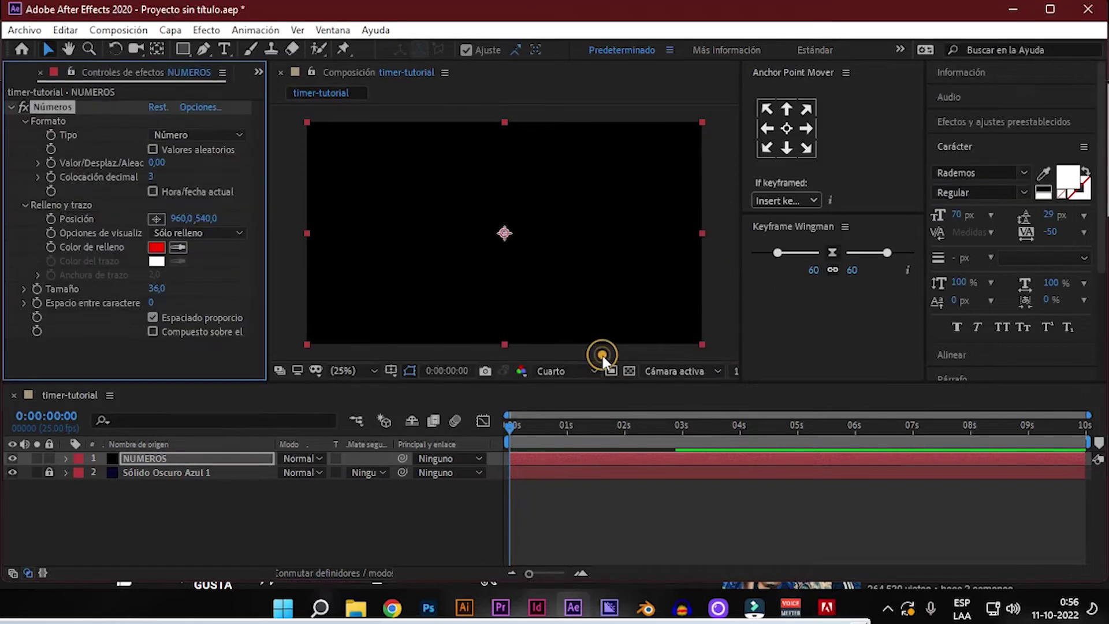
Reopen the Números options and change the font to Stretch Pro.
{"action": "left_click", "coordinate": [247, 541]}
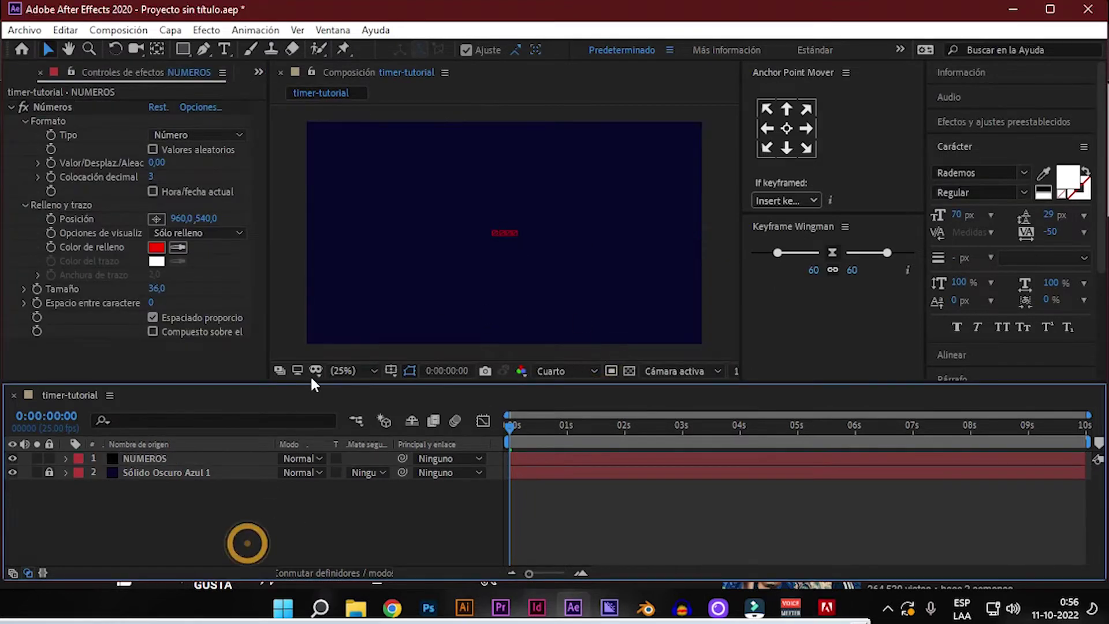
{"action": "left_click", "coordinate": [163, 459]}
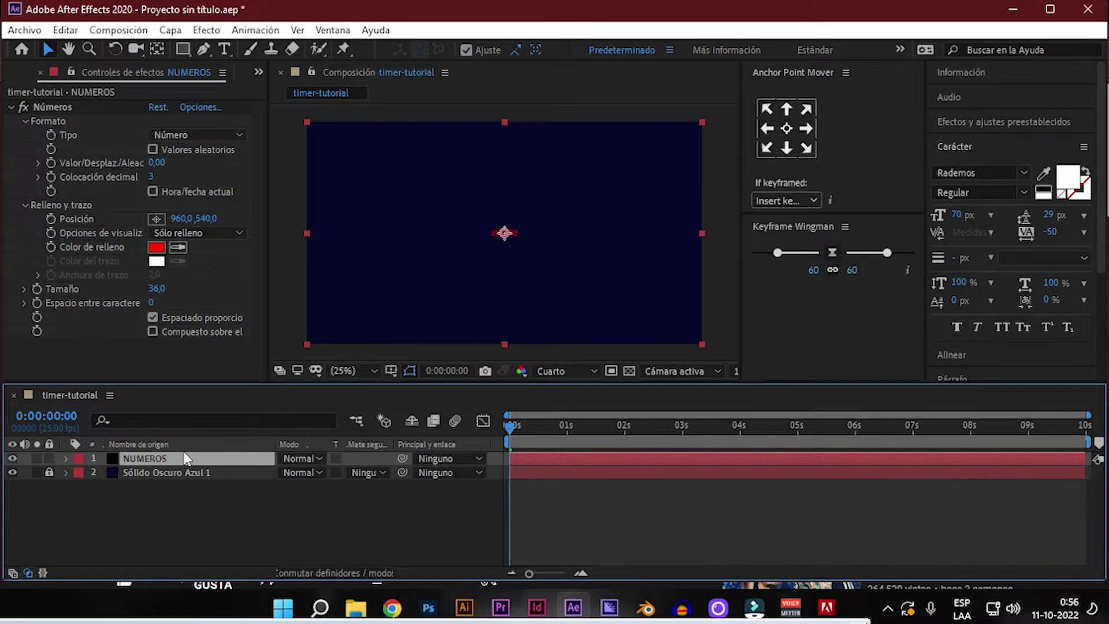
{"action": "double_click", "coordinate": [145, 456]}
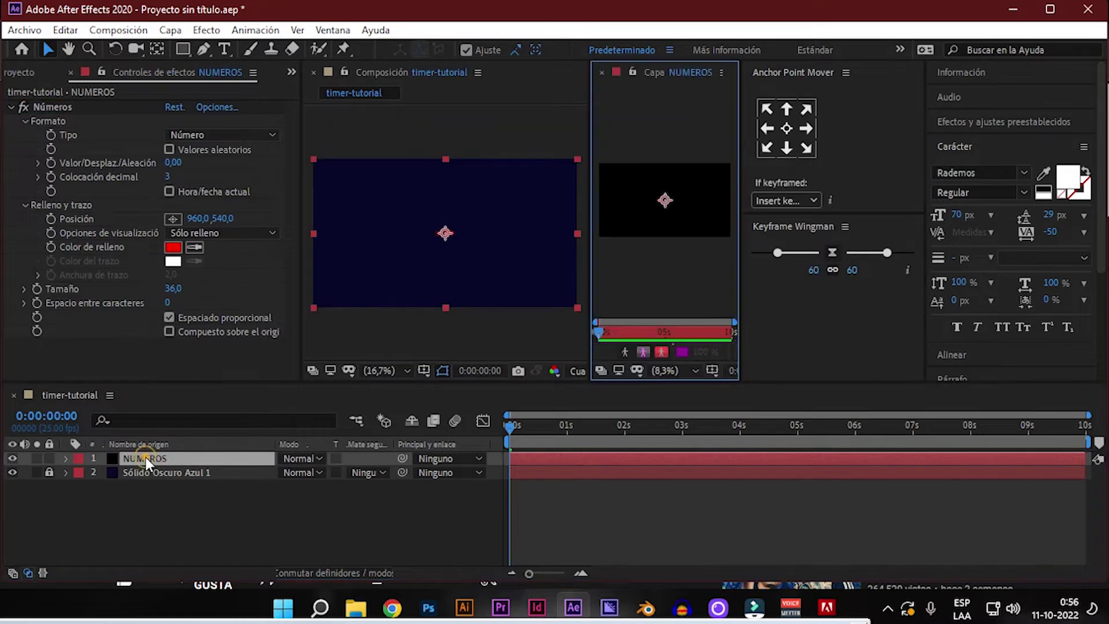
{"action": "left_click", "coordinate": [601, 73]}
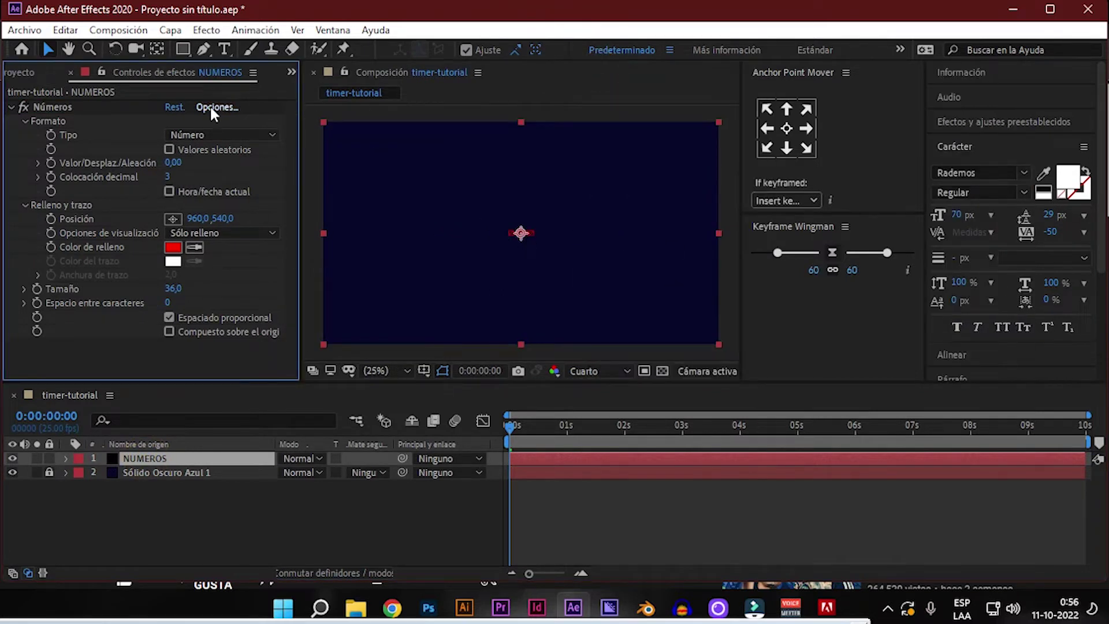
{"action": "left_click", "coordinate": [210, 106]}
{"action": "left_click", "coordinate": [498, 246]}
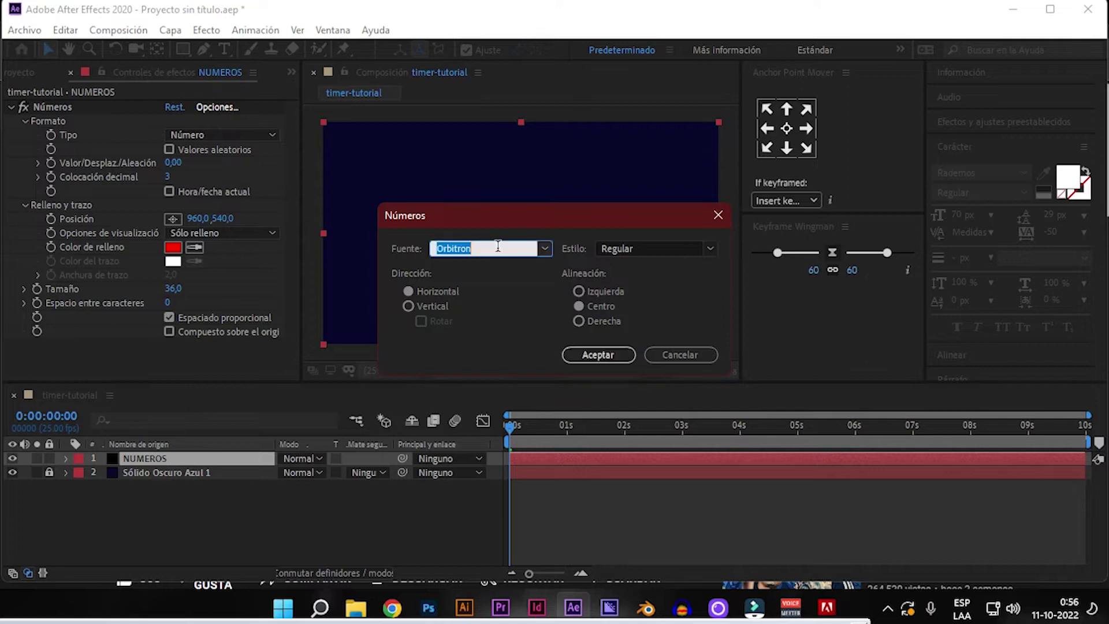
{"action": "left_click", "coordinate": [498, 247]}
{"action": "type", "text": "Stretch Pro"}
{"action": "key", "text": "Return"}
{"action": "left_click", "coordinate": [248, 525]}
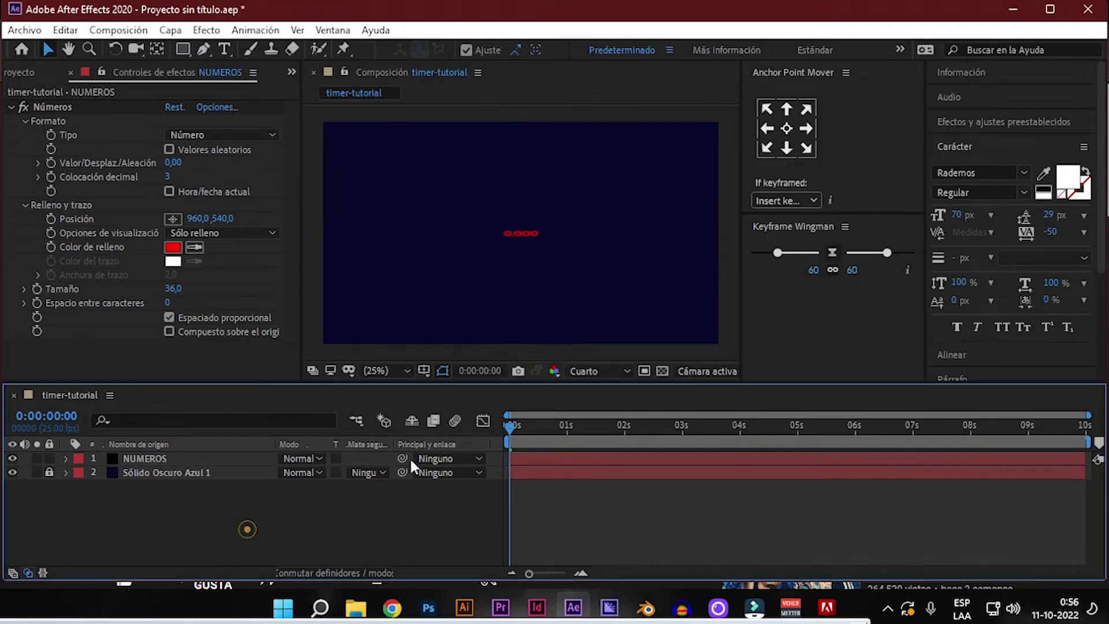
Enlarge the numbers to size 140.
{"action": "left_click_drag", "start_coordinate": [173, 288], "coordinate": [259, 291]}
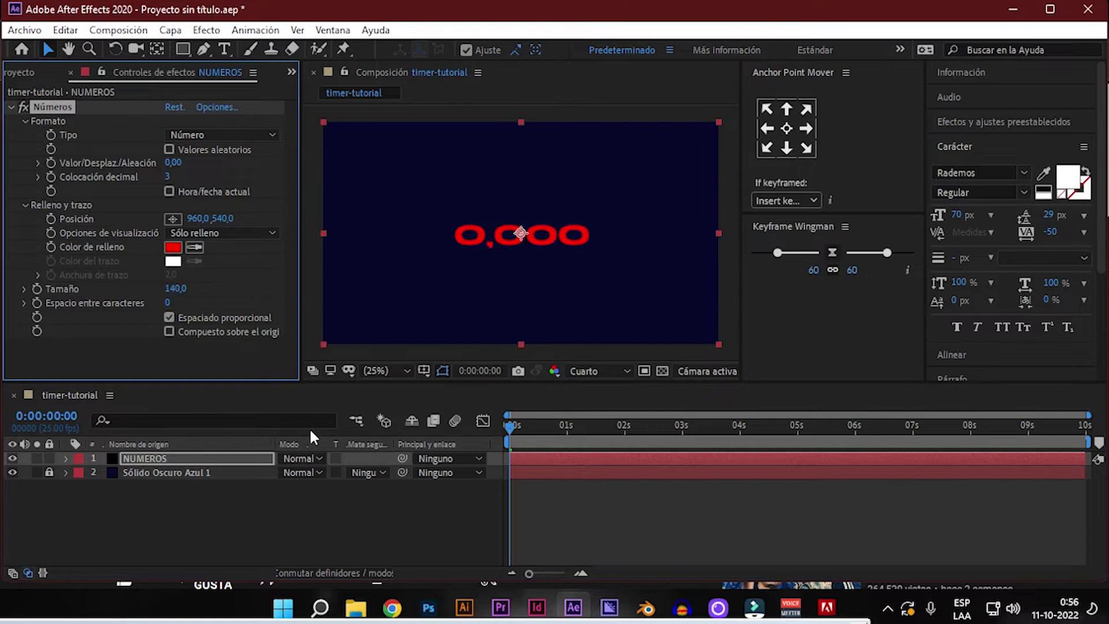
{"action": "left_click", "coordinate": [229, 523]}
{"action": "left_click", "coordinate": [129, 460]}
{"action": "left_click", "coordinate": [129, 460]}
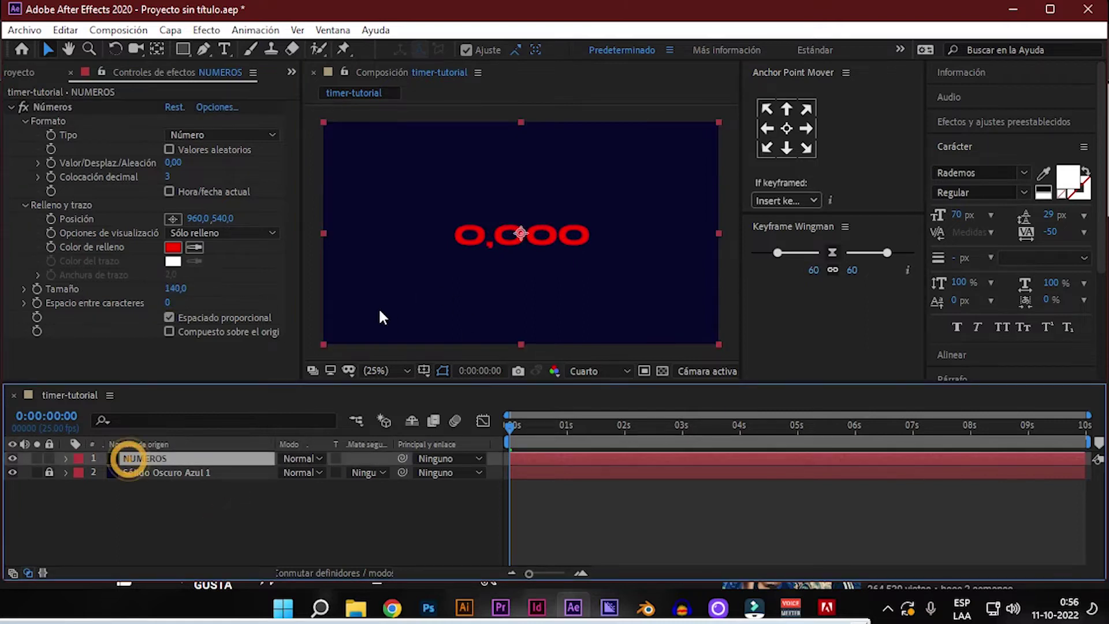
Set the number type to Código de tiempo [25] timecode.
{"action": "left_click", "coordinate": [207, 134]}
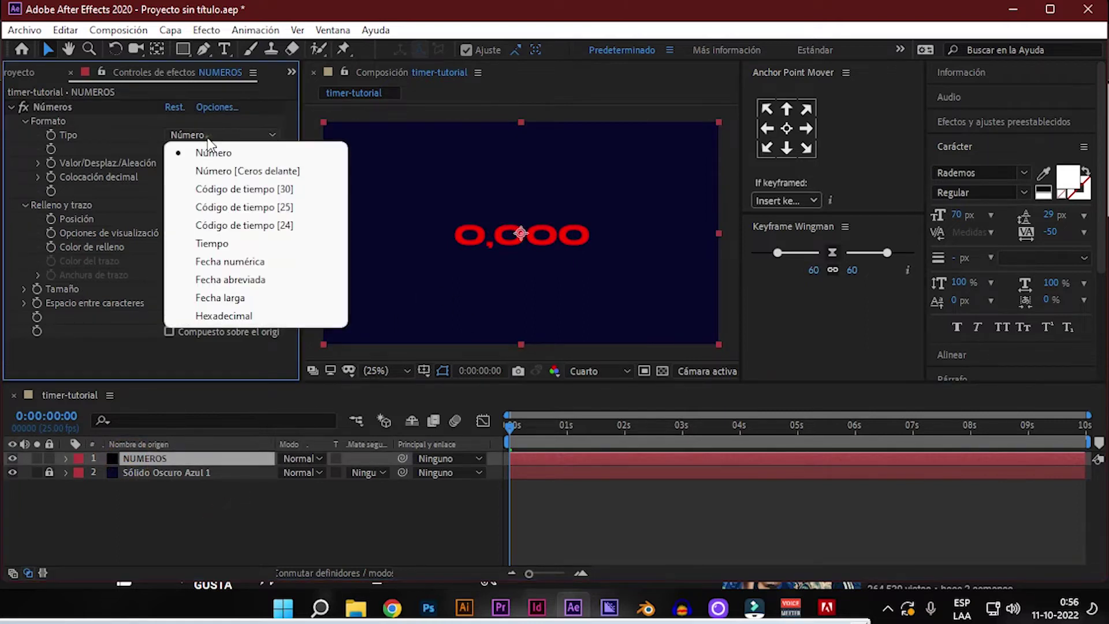
{"action": "left_click", "coordinate": [230, 261]}
{"action": "left_click", "coordinate": [222, 135]}
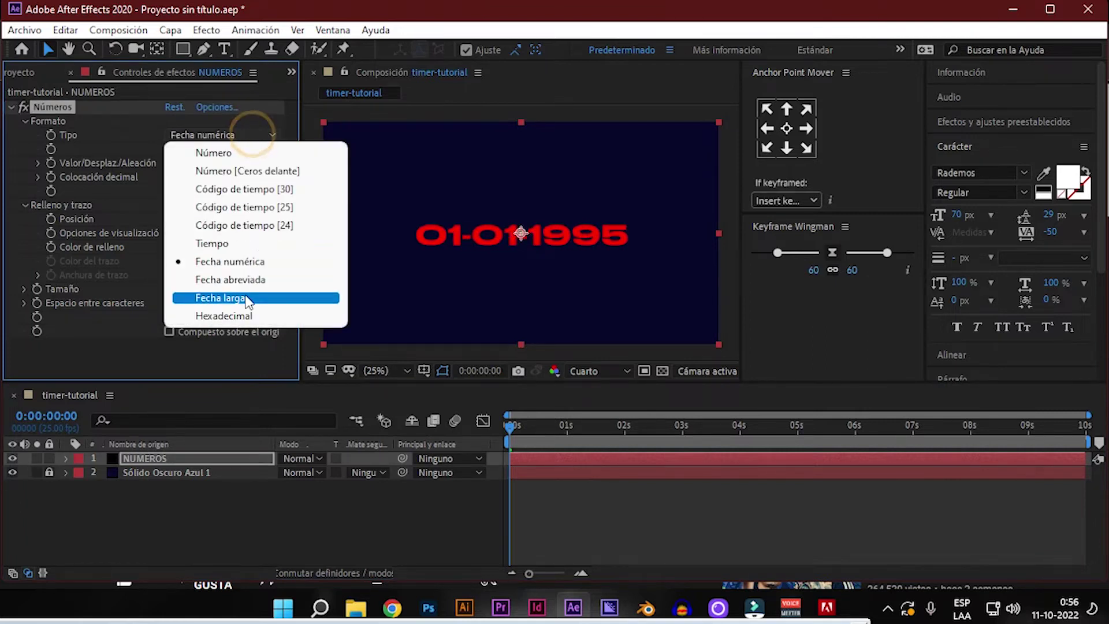
{"action": "left_click", "coordinate": [241, 298]}
{"action": "left_click", "coordinate": [249, 134]}
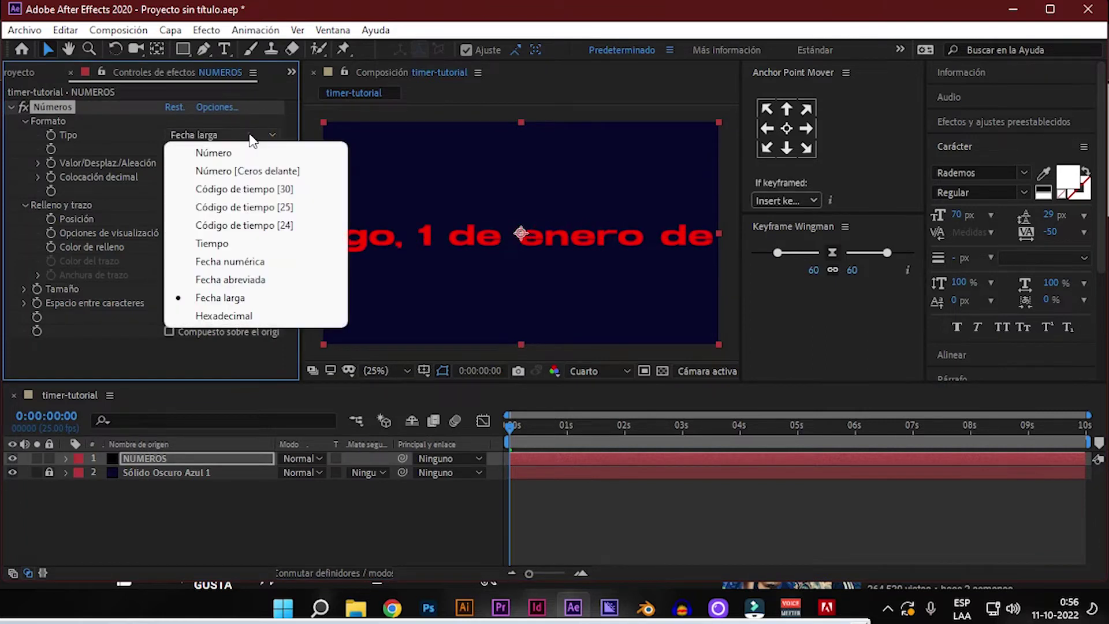
{"action": "left_click", "coordinate": [281, 215]}
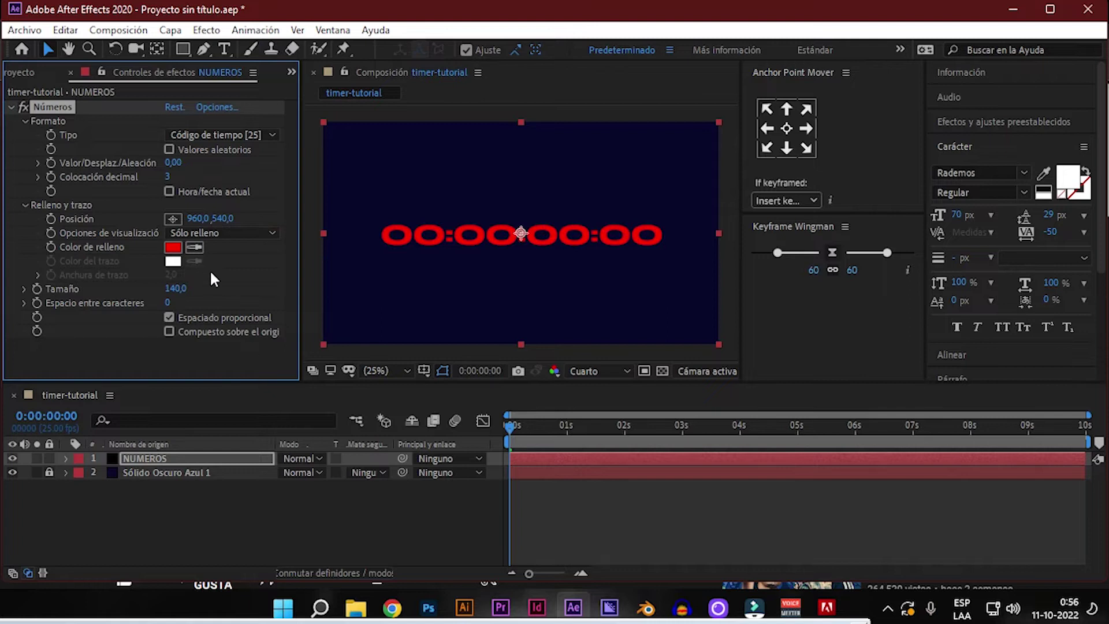
{"action": "left_click", "coordinate": [173, 247]}
Make the timecode fill colour white and preview the timer.
{"action": "left_click_drag", "start_coordinate": [425, 279], "coordinate": [299, 192]}
{"action": "left_click", "coordinate": [704, 229]}
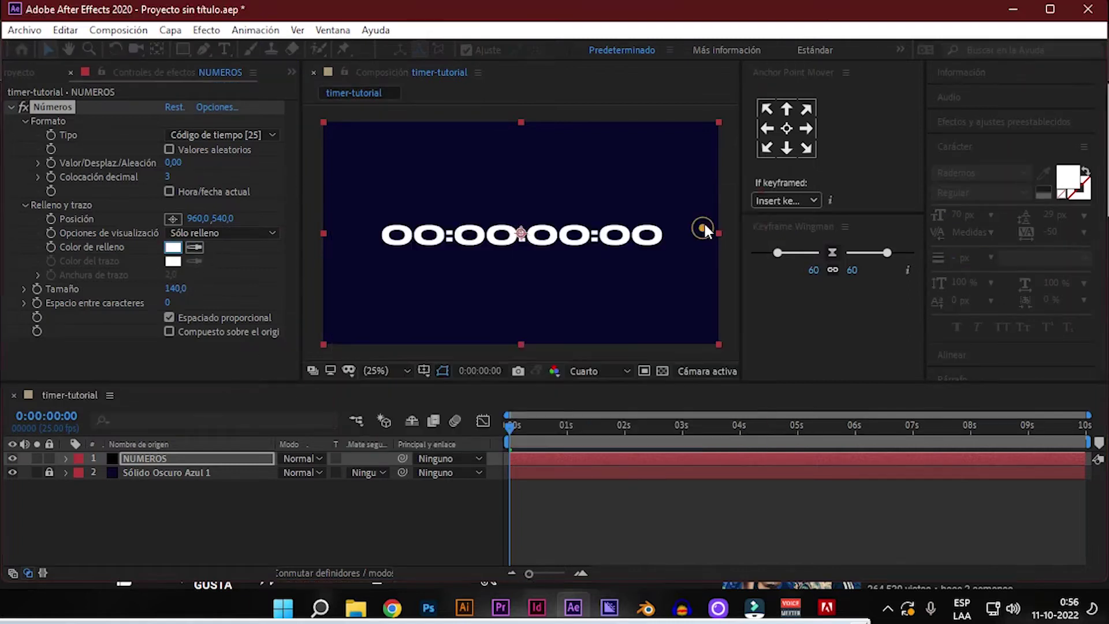
{"action": "left_click", "coordinate": [531, 442]}
{"action": "key", "text": "space"}
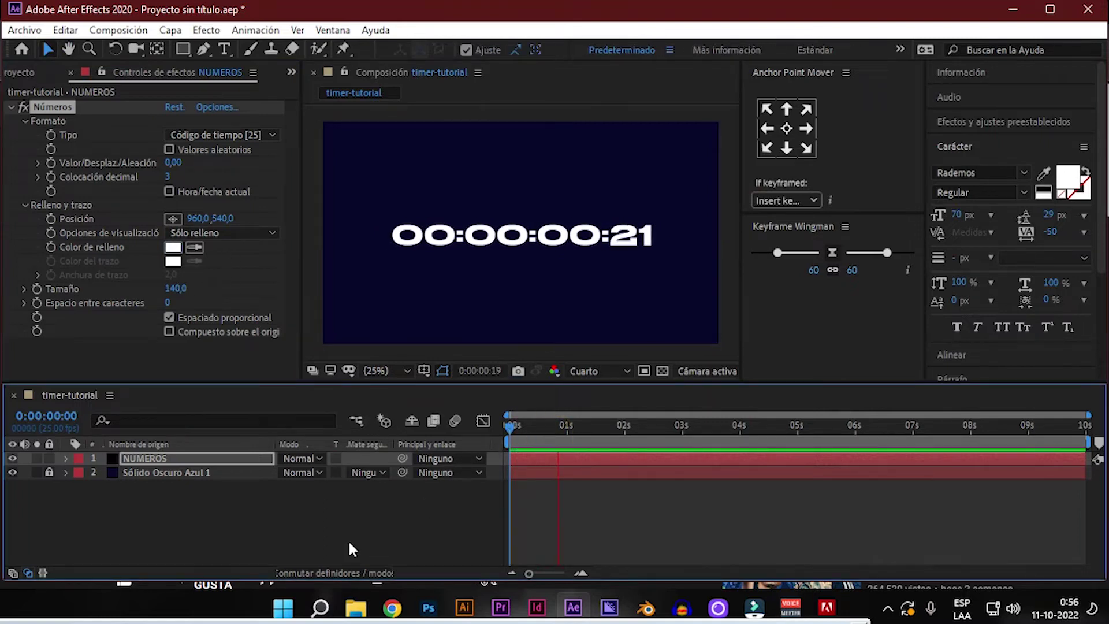
{"action": "key", "text": "space"}
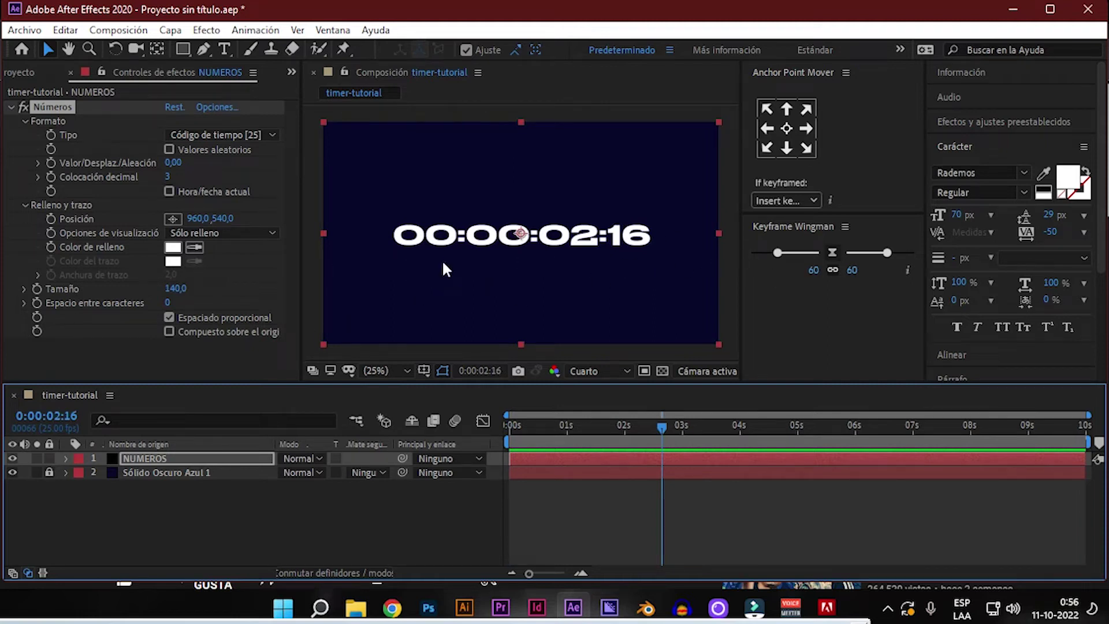
Turn off proportional spacing and preview the timer again.
{"action": "left_click", "coordinate": [169, 318]}
{"action": "key", "text": "space"}
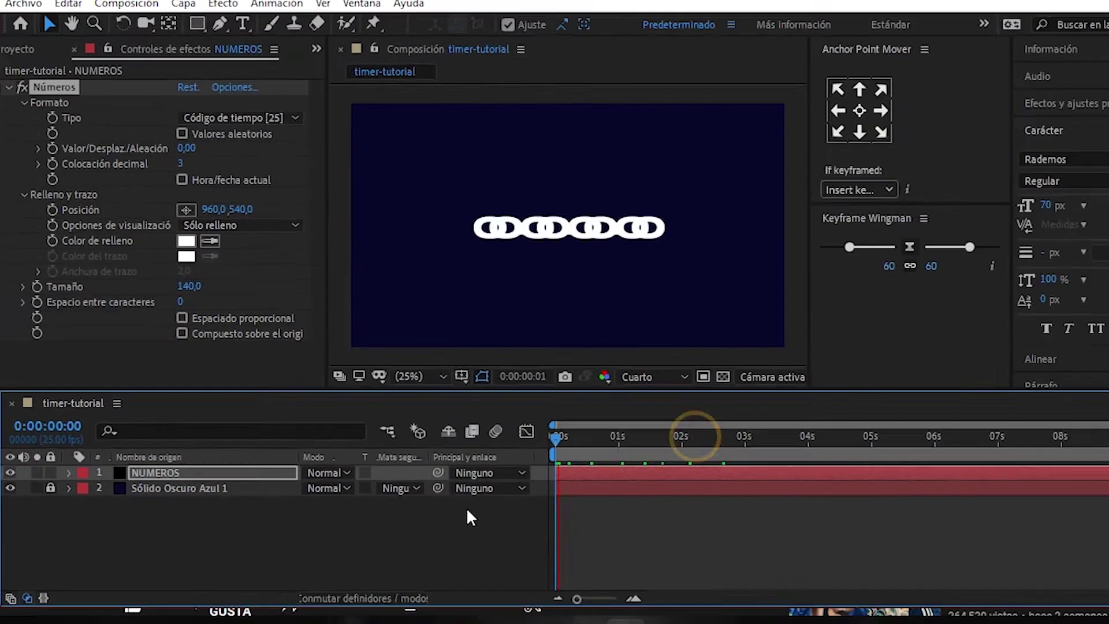
{"action": "key", "text": "space"}
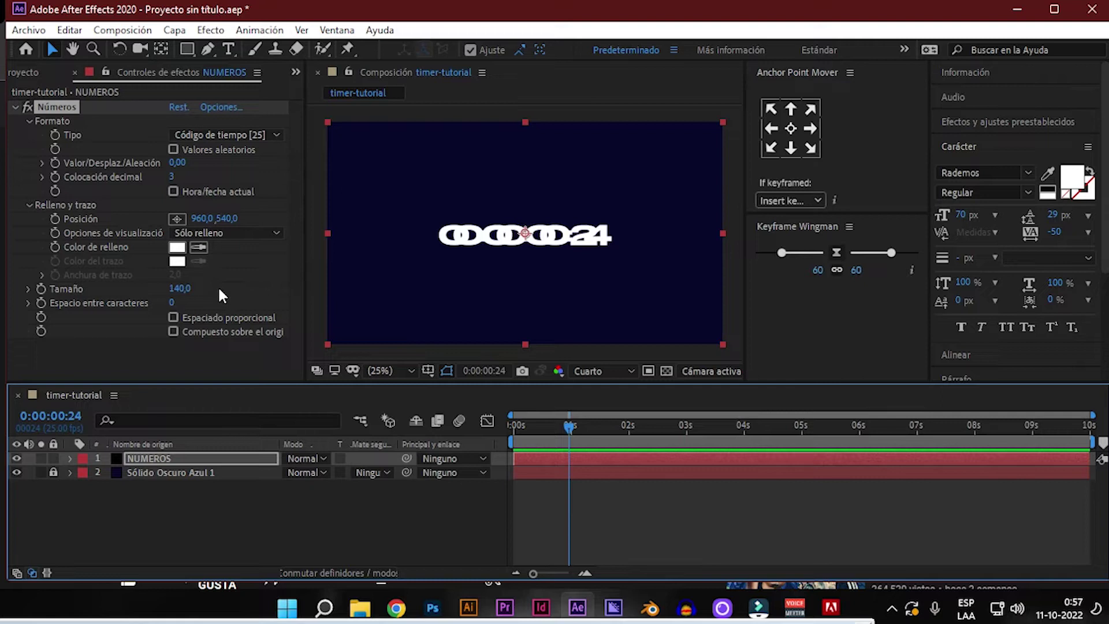
Set character spacing to 64 and size to 126, then preview the counting timer.
{"action": "left_click_drag", "start_coordinate": [180, 287], "coordinate": [223, 302]}
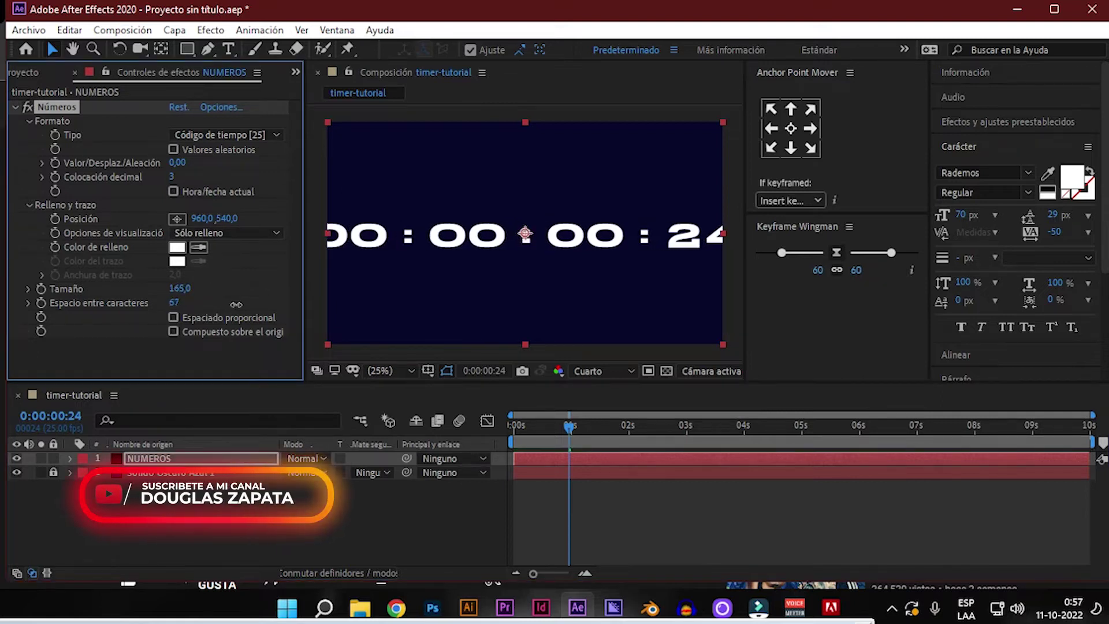
{"action": "left_click_drag", "start_coordinate": [180, 287], "coordinate": [153, 289]}
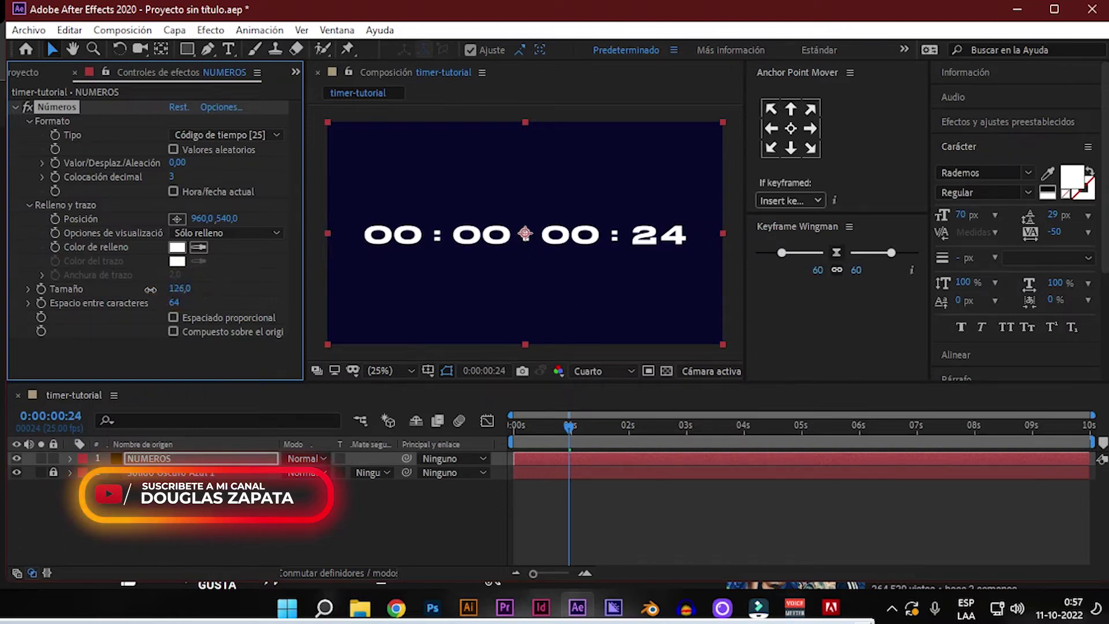
{"action": "left_click_drag", "start_coordinate": [545, 426], "coordinate": [488, 443]}
{"action": "key", "text": "space"}
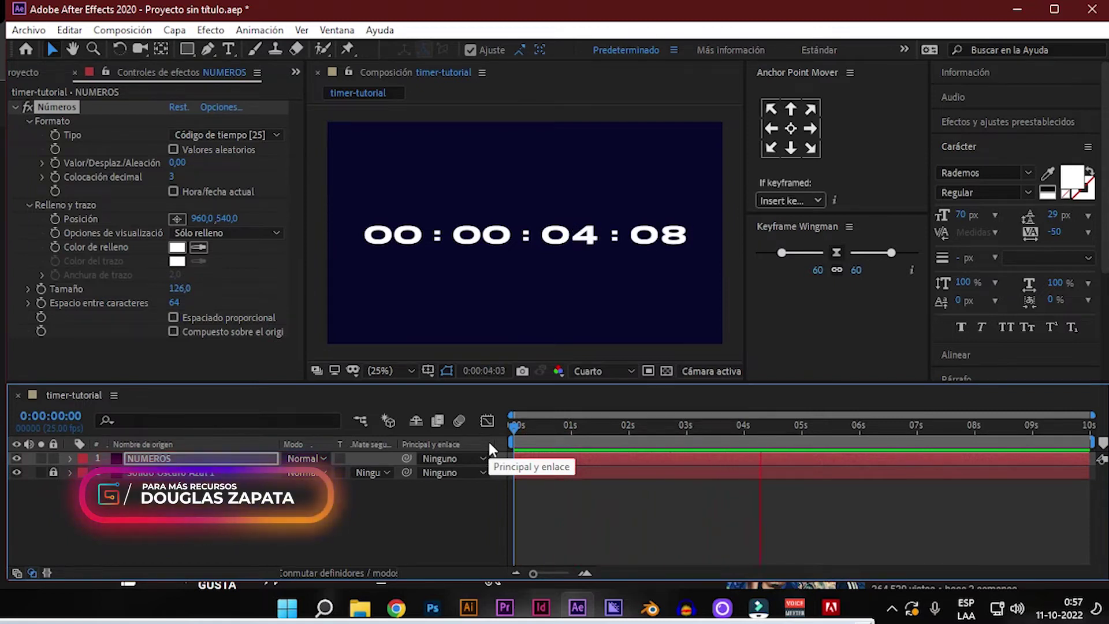
{"action": "key", "text": "space"}
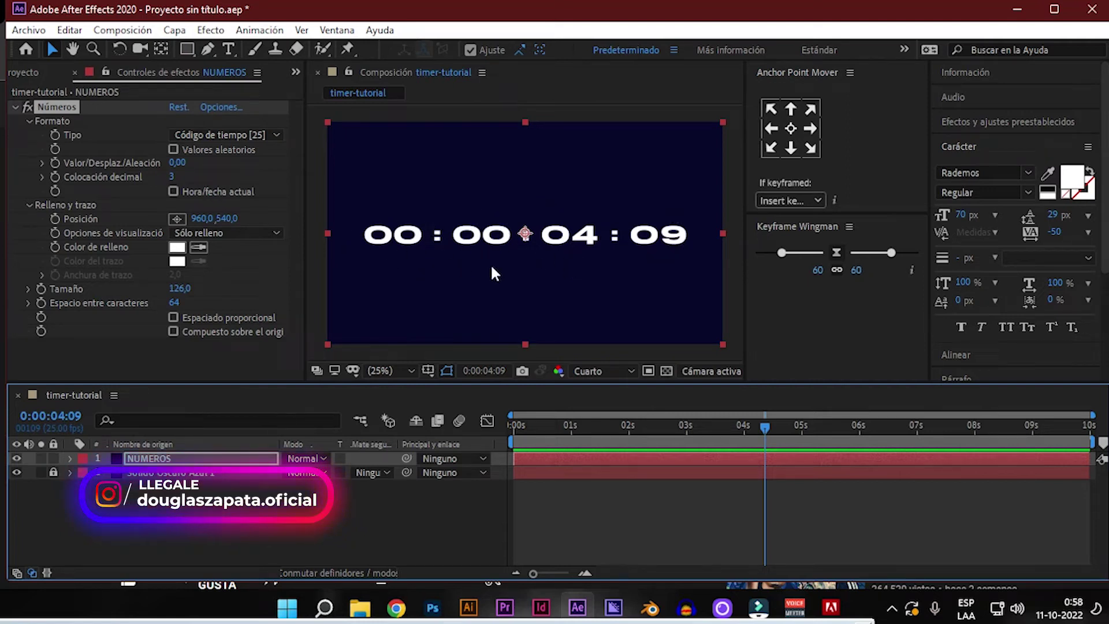
{"action": "right_click", "coordinate": [145, 456]}
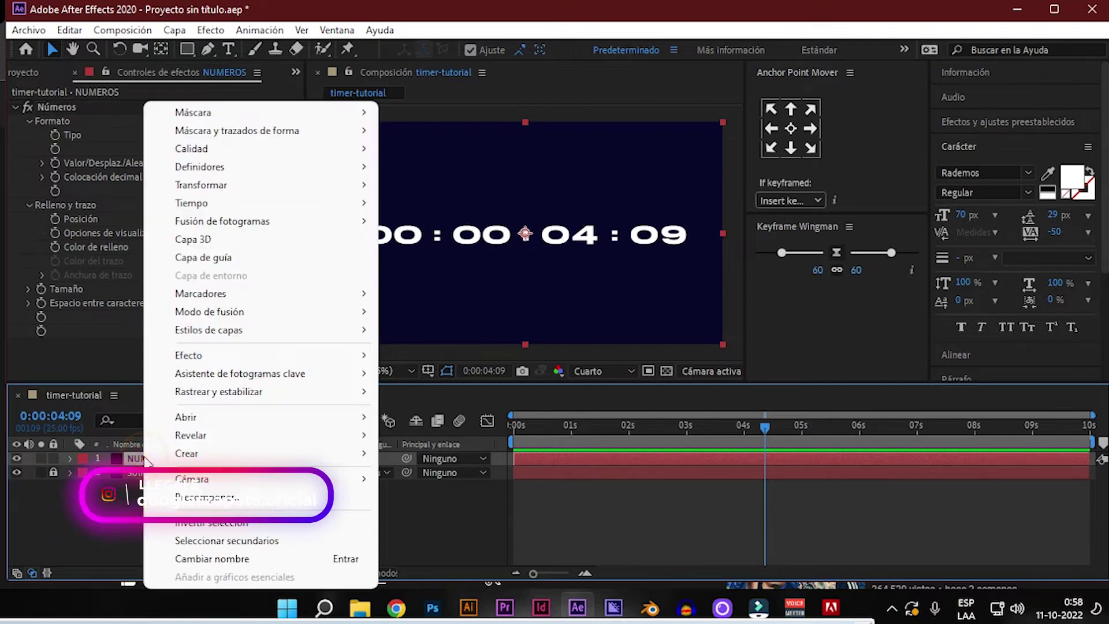
Precompose NUMEROS as tiemr-comp, moving all attributes, and select the new layer.
{"action": "left_click", "coordinate": [208, 497]}
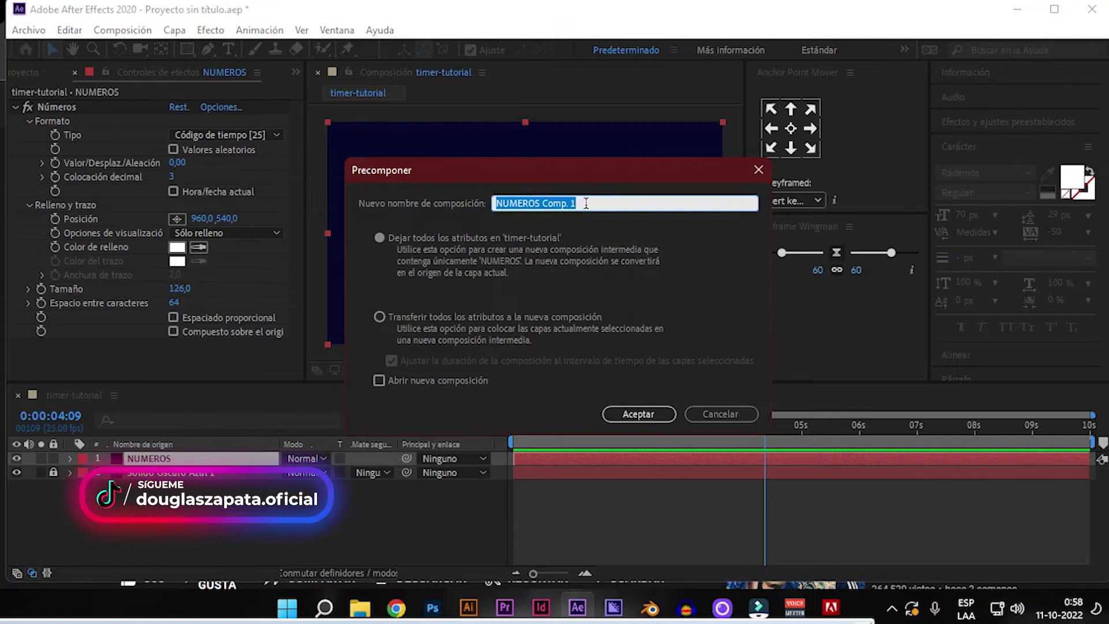
{"action": "key", "text": "BackSpace"}
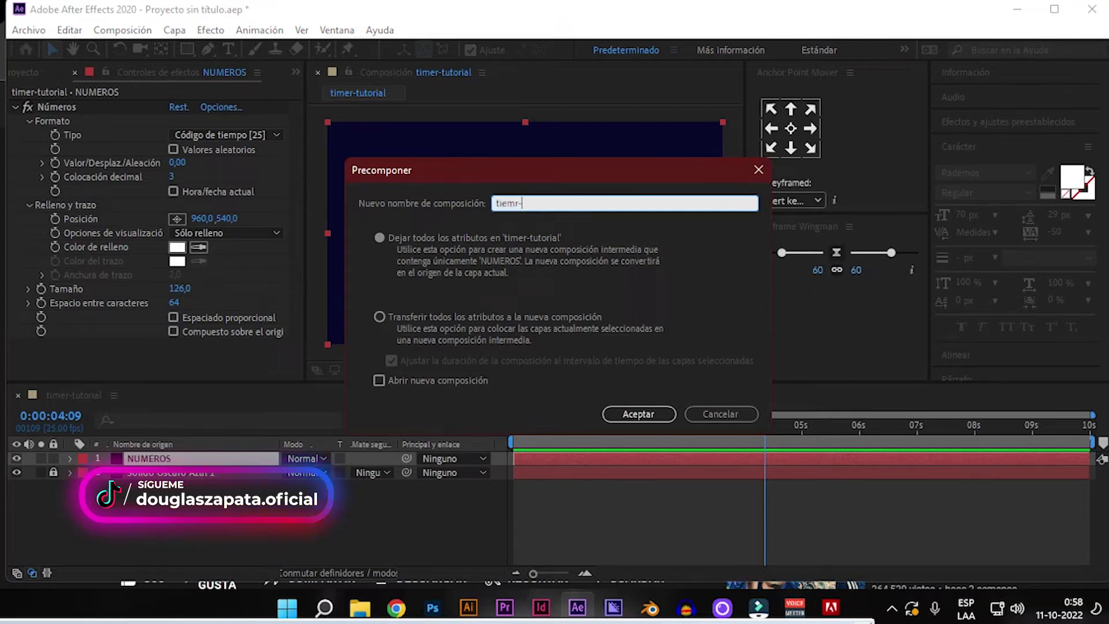
{"action": "type", "text": "tiemr-comp"}
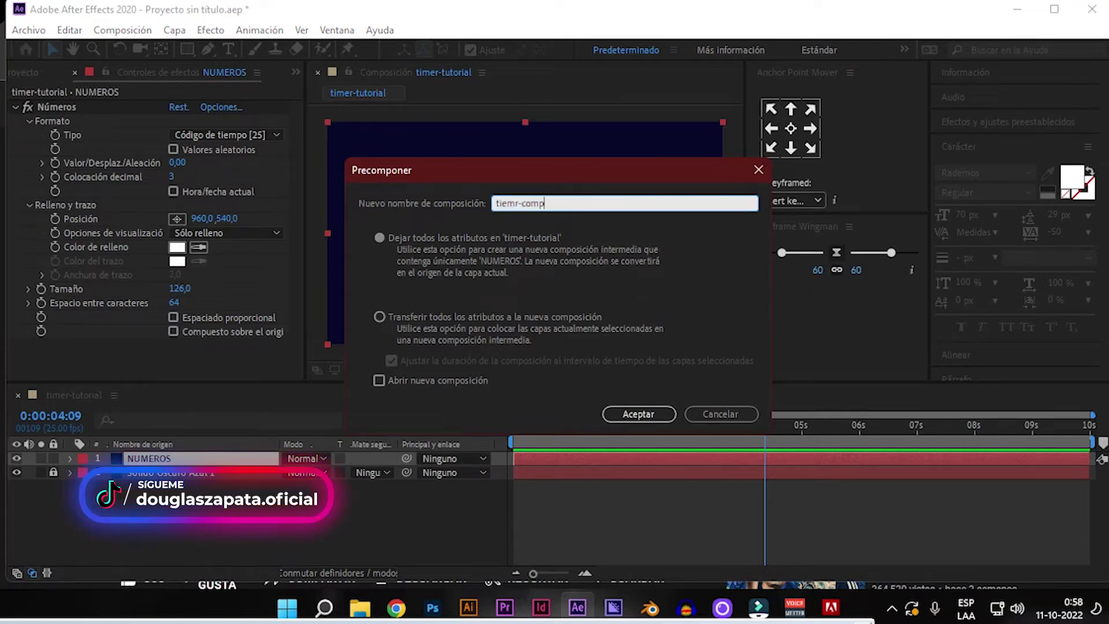
{"action": "left_click", "coordinate": [379, 317]}
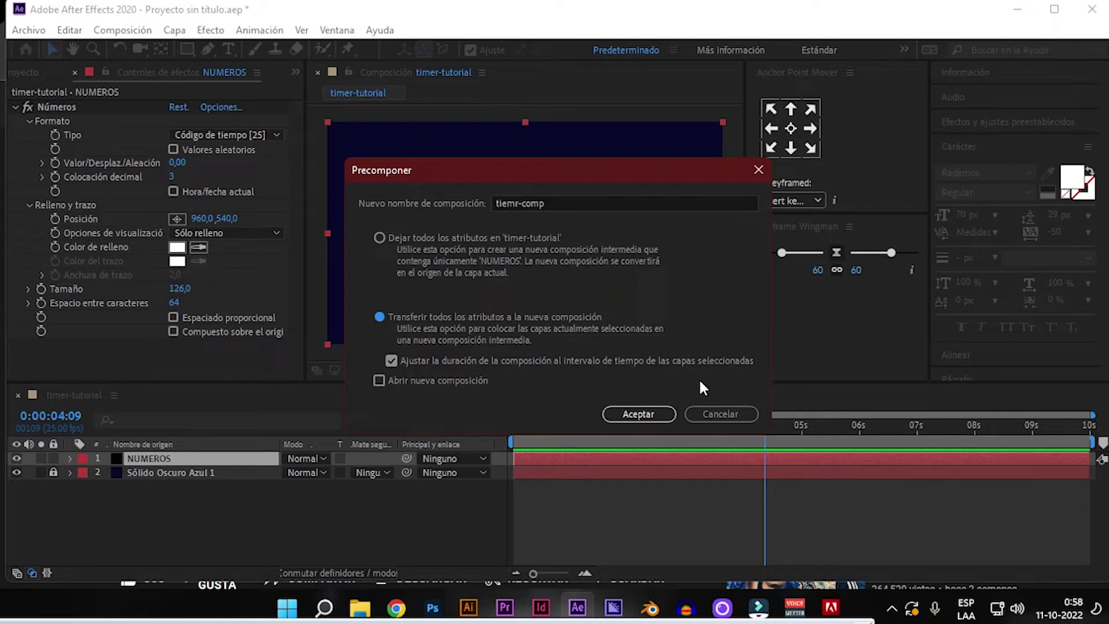
{"action": "left_click", "coordinate": [645, 414]}
{"action": "left_click", "coordinate": [157, 505]}
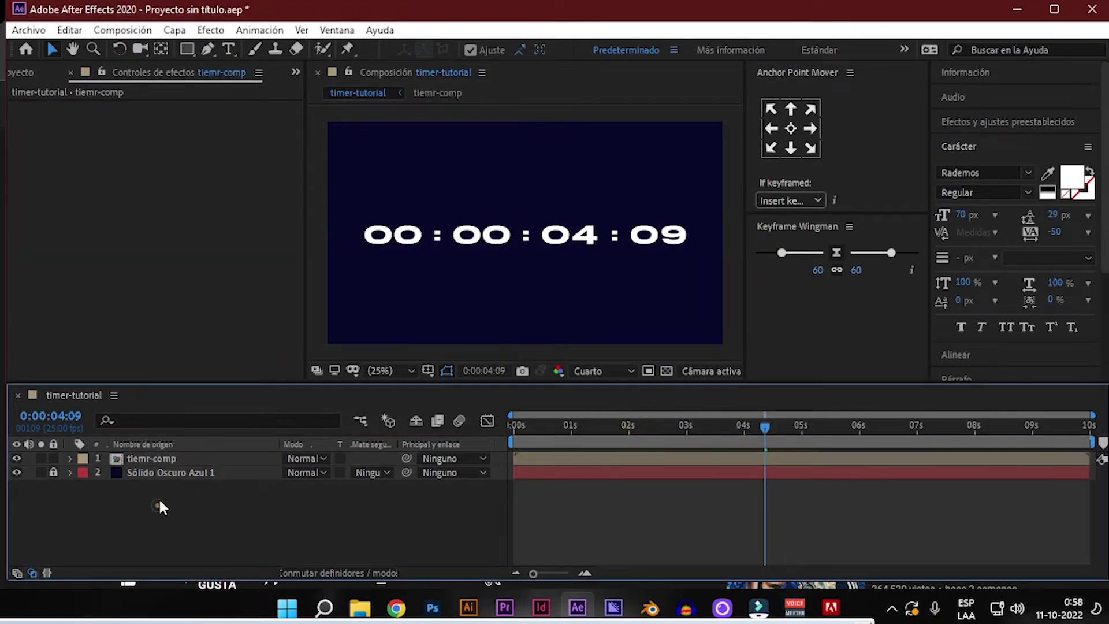
{"action": "left_click", "coordinate": [18, 72]}
{"action": "left_click", "coordinate": [140, 462]}
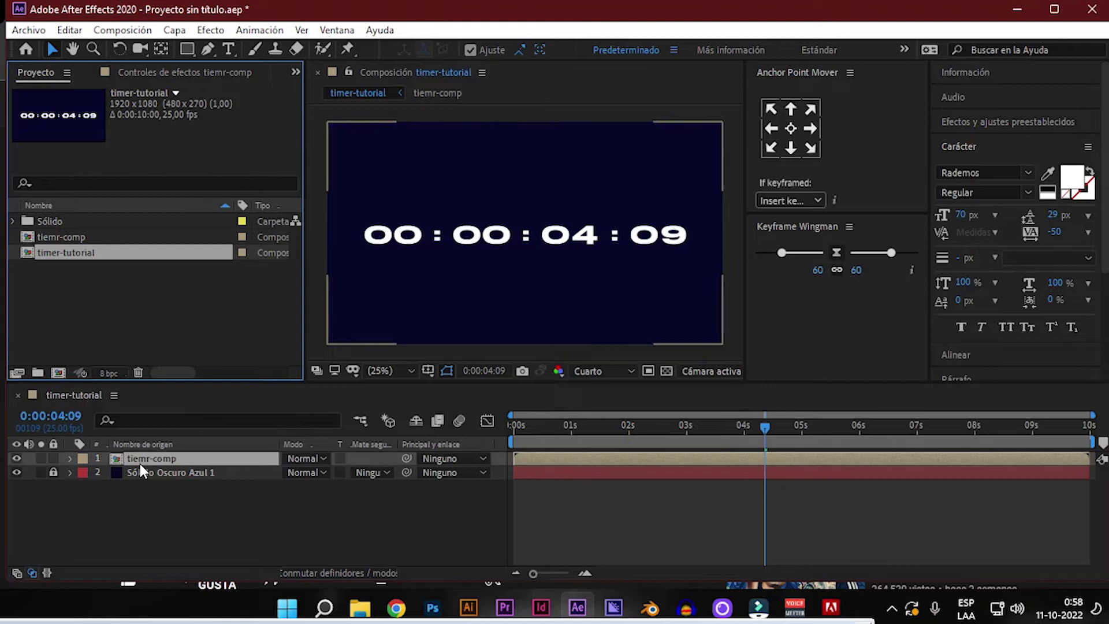
{"action": "left_click", "coordinate": [187, 49]}
Draw a rectangular mask cropping tiemr-comp to the central 00 : 04 digits.
{"action": "mouse_move", "coordinate": [442, 197]}
{"action": "left_mouse_down"}
{"action": "mouse_move", "coordinate": [473, 278]}
{"action": "mouse_move", "coordinate": [607, 271]}
{"action": "left_mouse_up"}
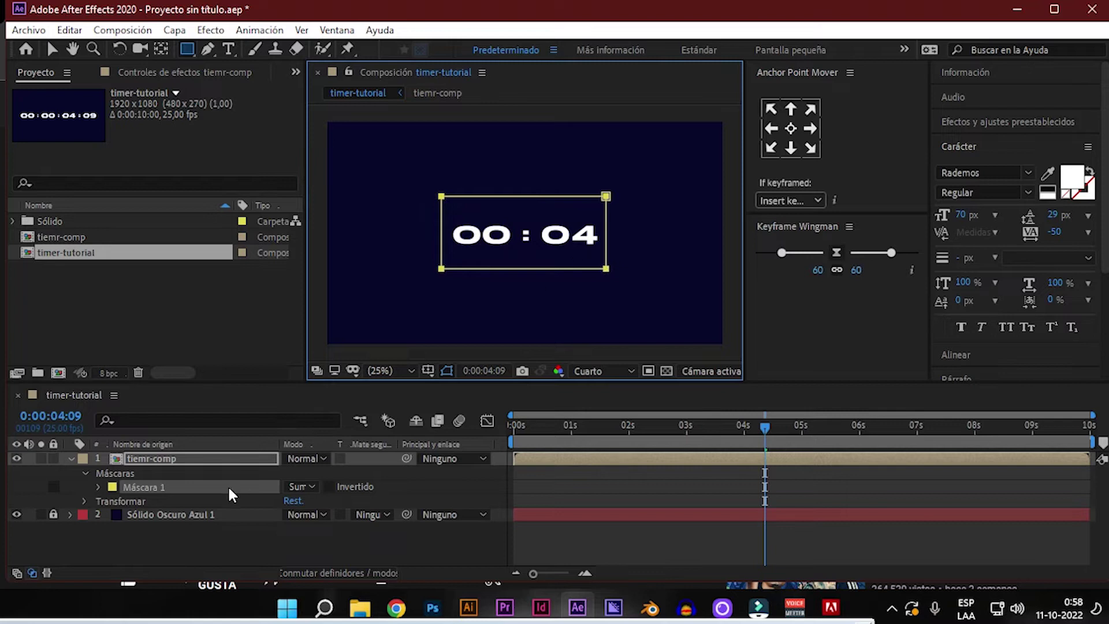
{"action": "left_click", "coordinate": [184, 549]}
{"action": "key", "text": "v"}
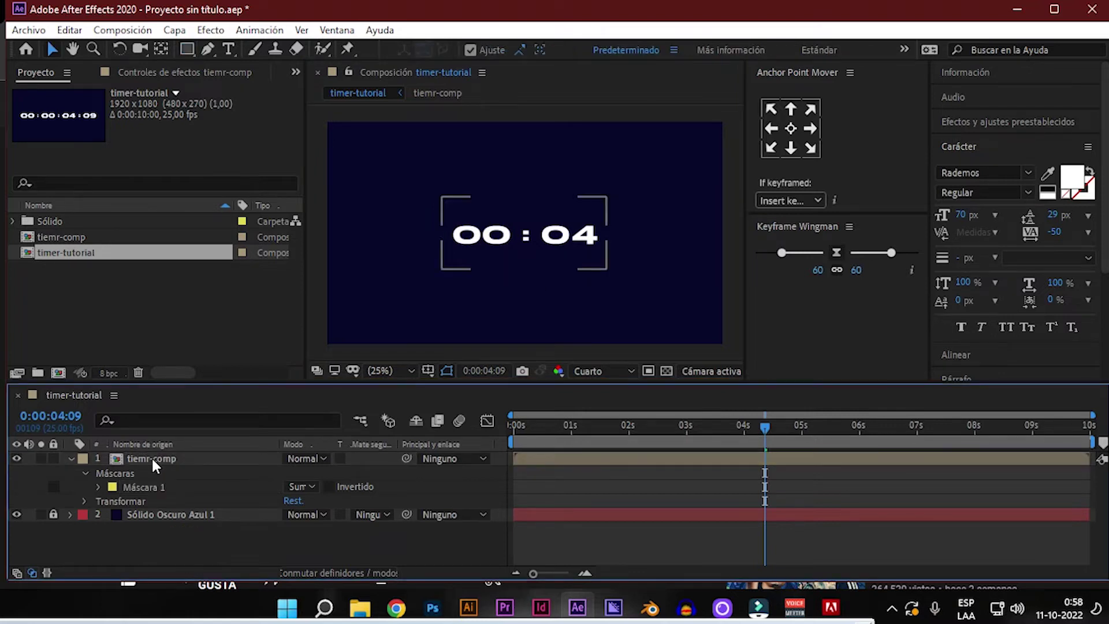
{"action": "left_click", "coordinate": [154, 461]}
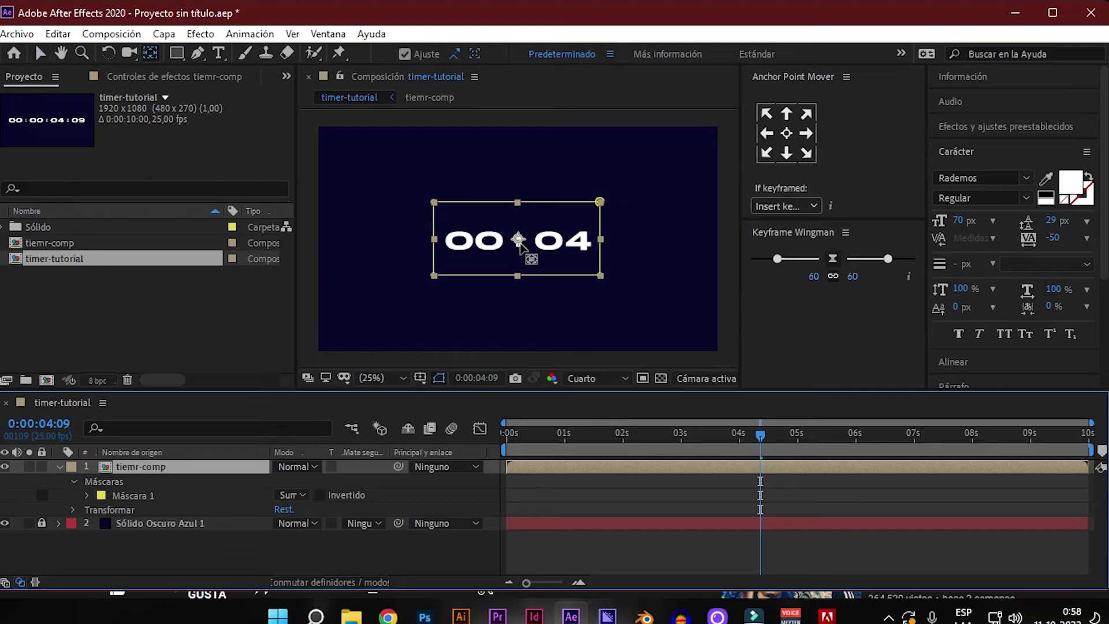
Collapse the tiemr-comp layer's mask and transform properties and centre its anchor point.
{"action": "key", "text": "v"}
{"action": "left_click", "coordinate": [151, 465]}
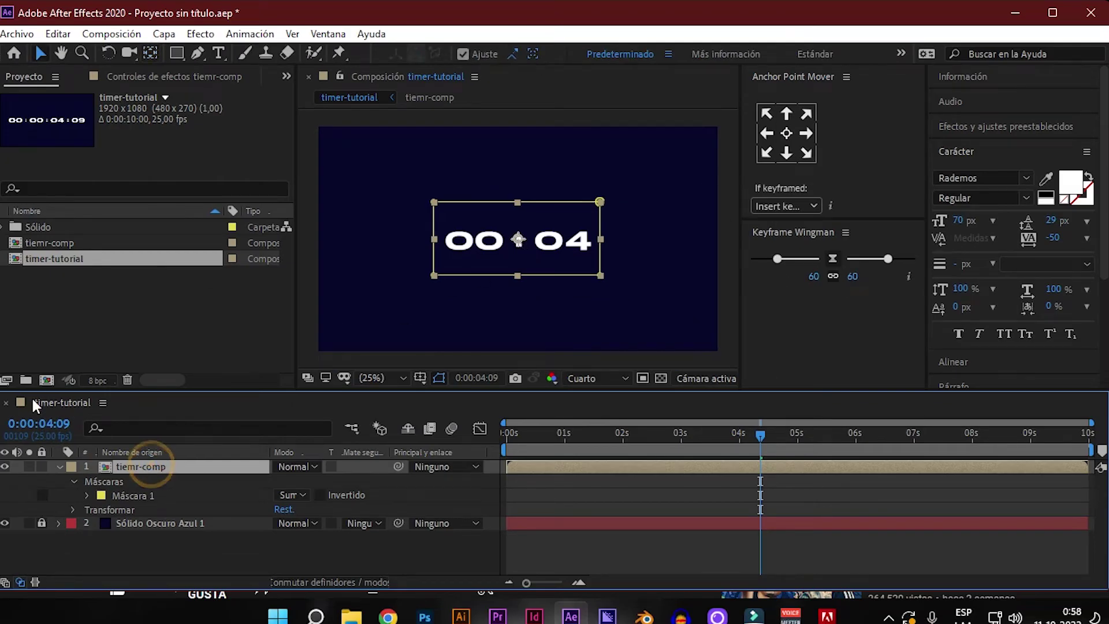
{"action": "left_click", "coordinate": [60, 467]}
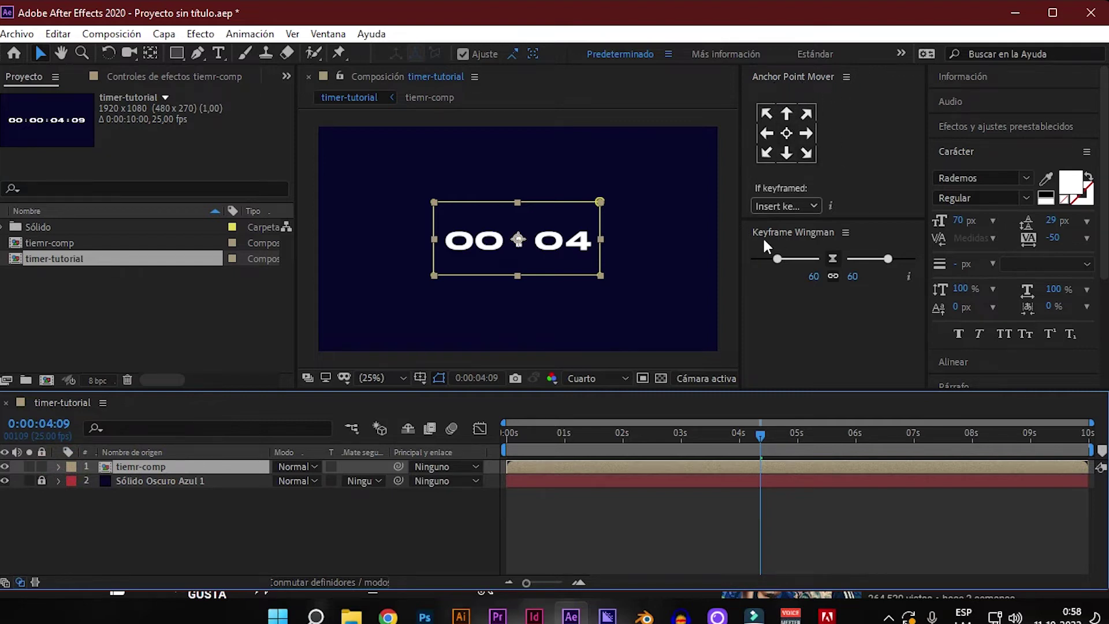
{"action": "left_click", "coordinate": [787, 133]}
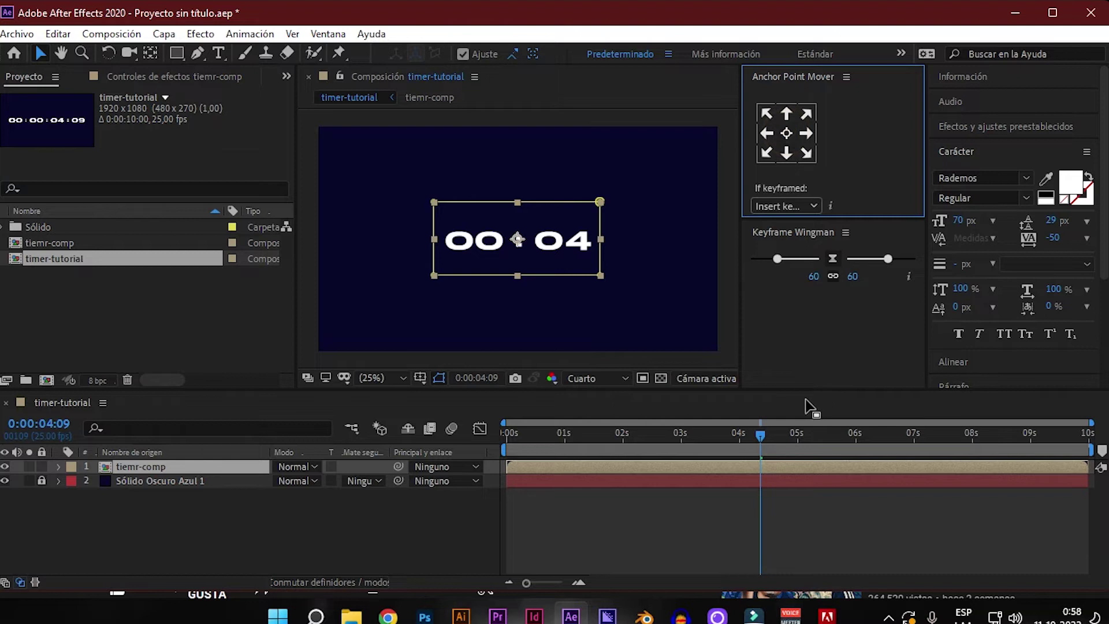
Align the tiemr-comp timer horizontally to the composition and preview it from 0:00.
{"action": "left_click", "coordinate": [950, 152]}
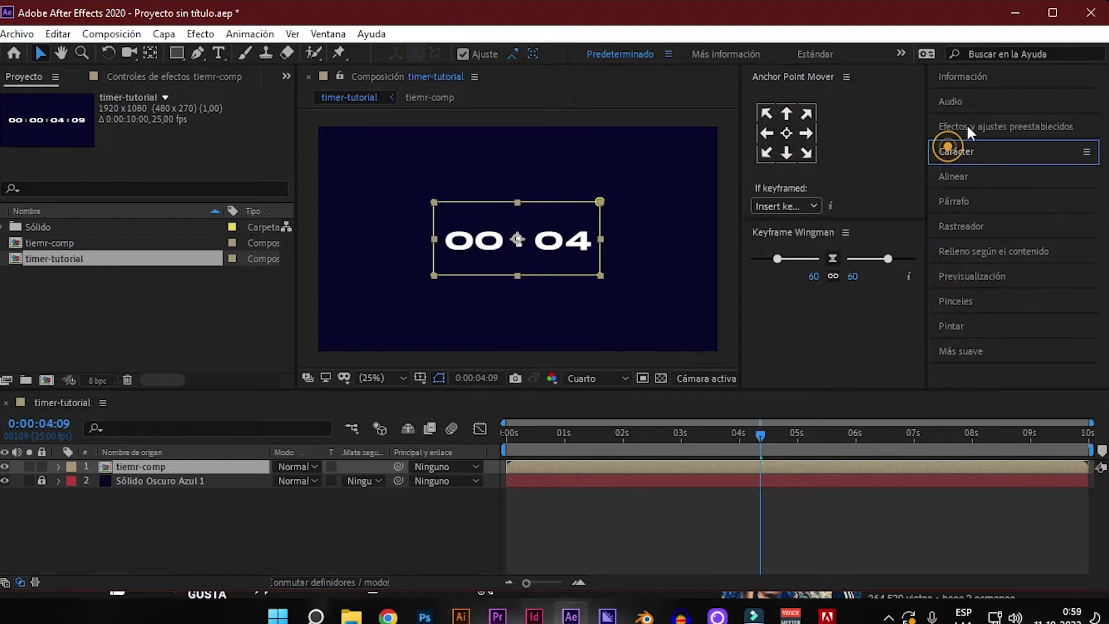
{"action": "left_click", "coordinate": [952, 177]}
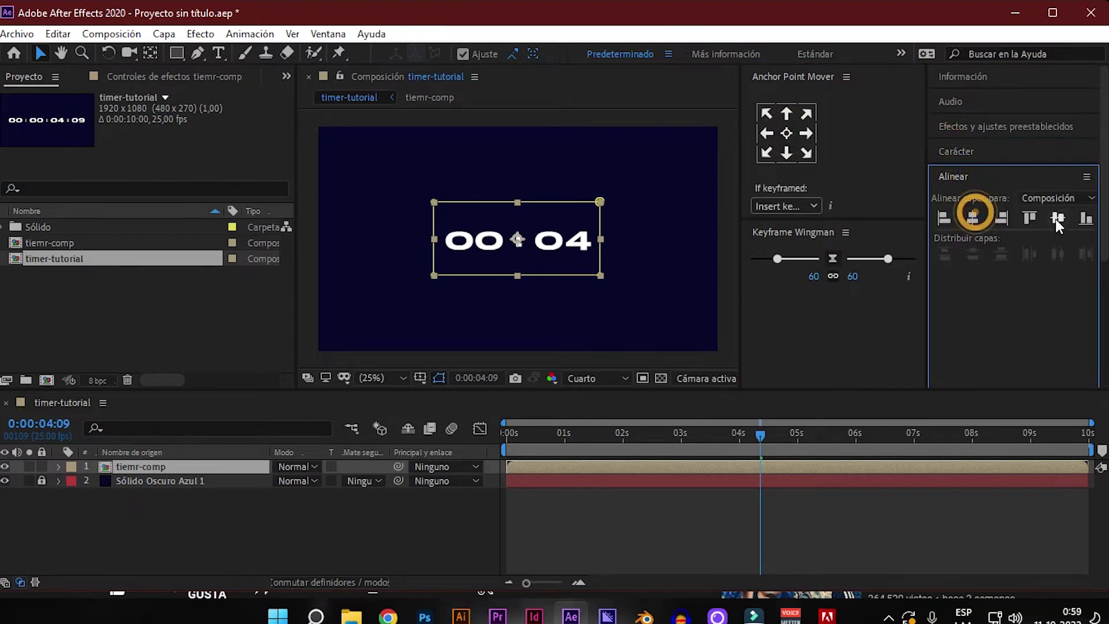
{"action": "left_click_drag", "start_coordinate": [597, 434], "coordinate": [395, 533]}
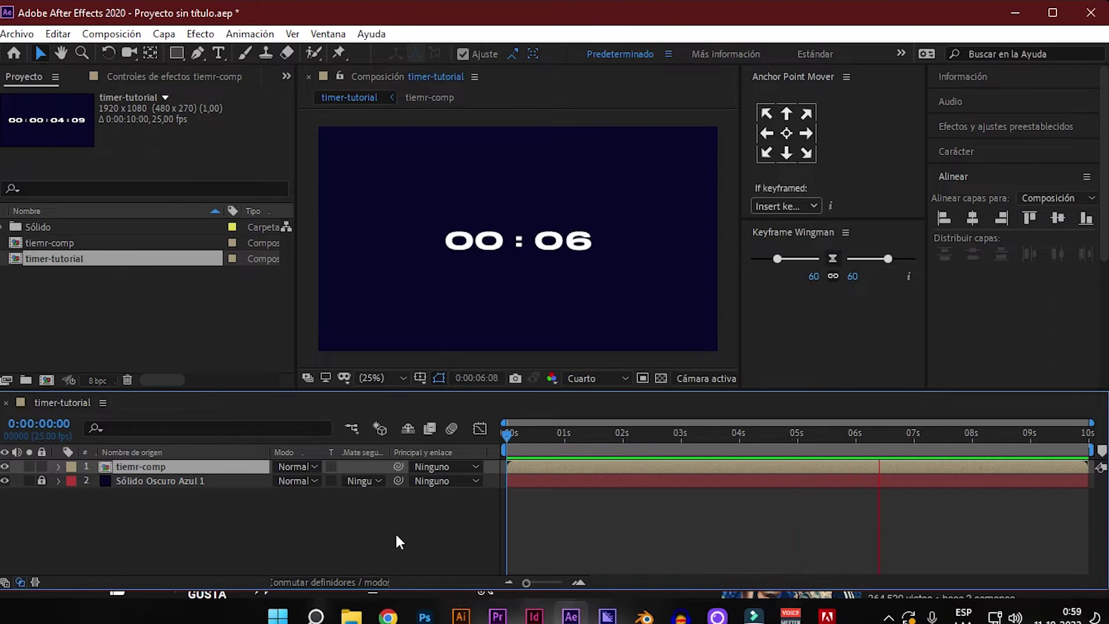
{"action": "left_click_drag", "start_coordinate": [549, 435], "coordinate": [497, 434]}
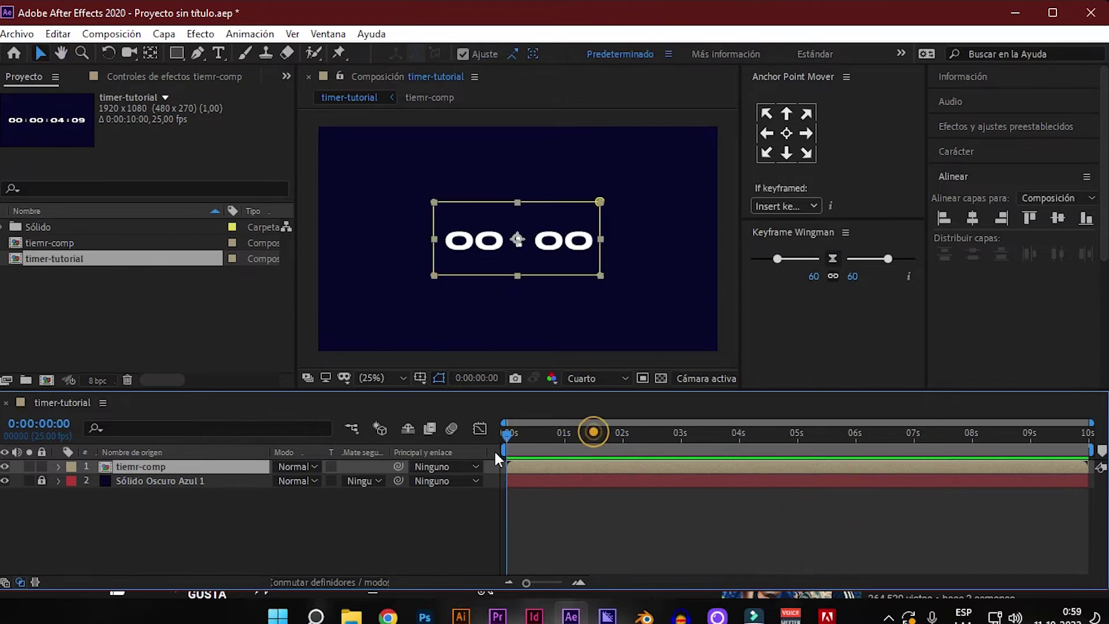
{"action": "right_click", "coordinate": [146, 469]}
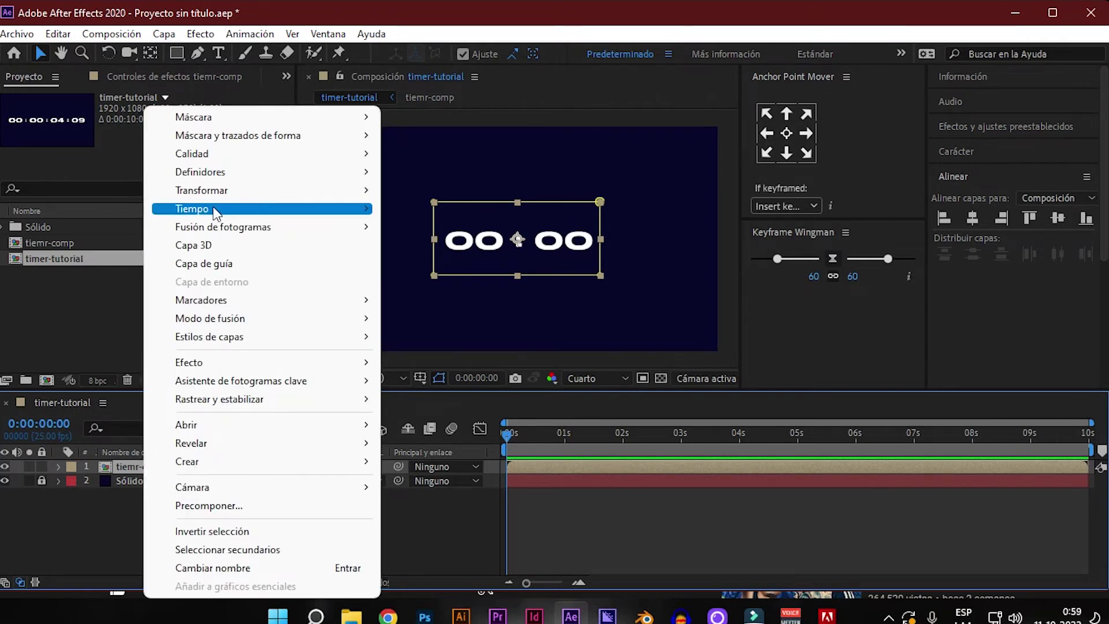
Reverse tiemr-comp with Tiempo > Capa con tiempo inverso so it counts down from 00:09, and preview.
{"action": "left_click", "coordinate": [214, 209]}
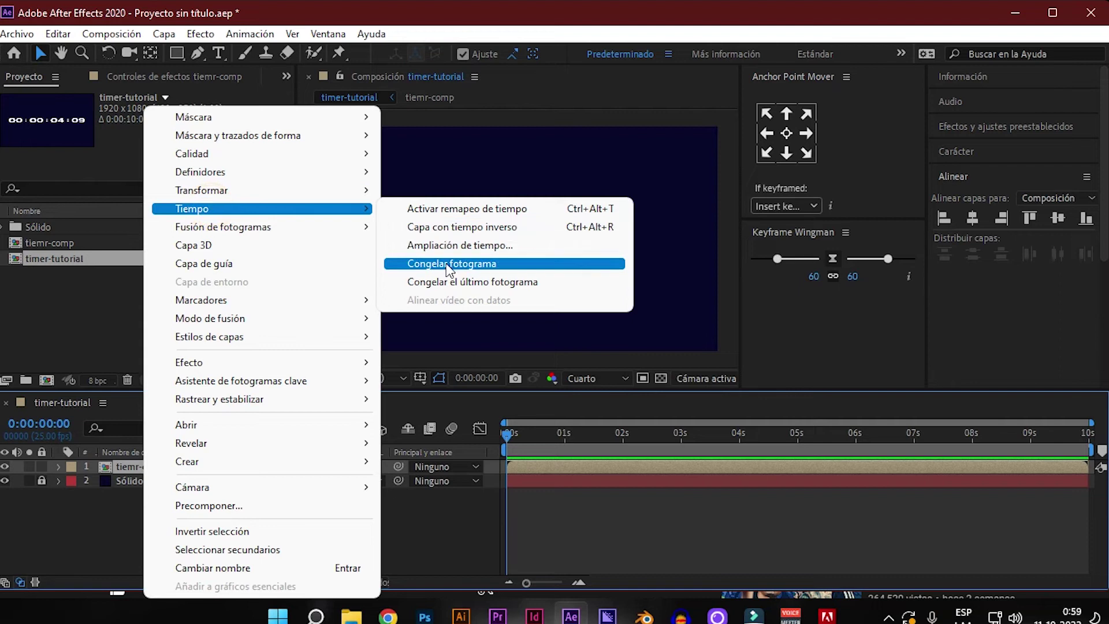
{"action": "left_click", "coordinate": [462, 228]}
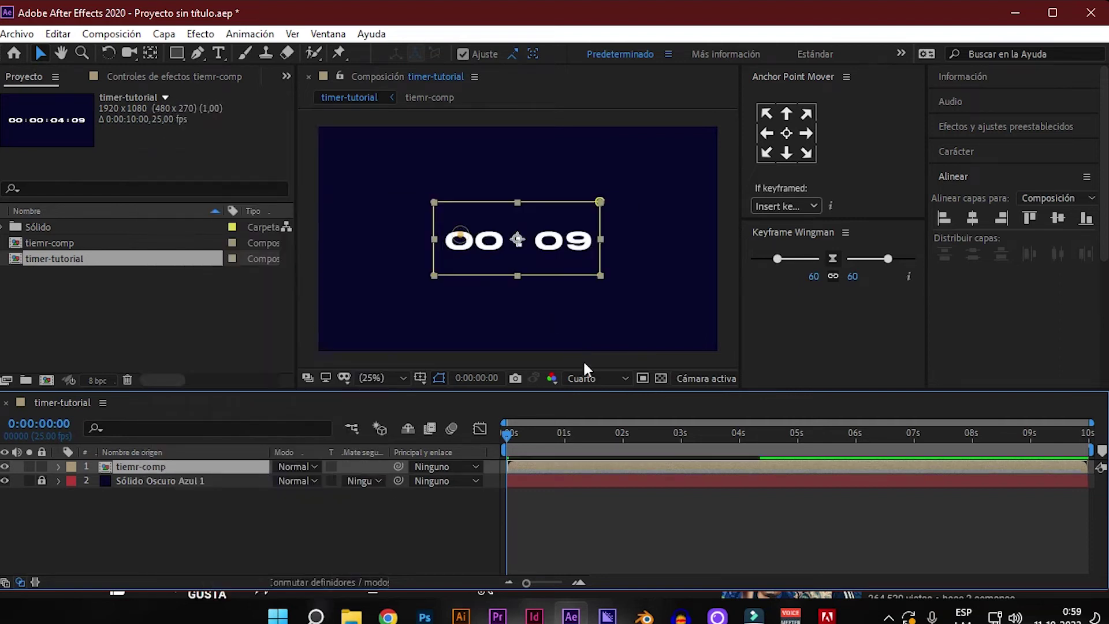
{"action": "key", "text": "space"}
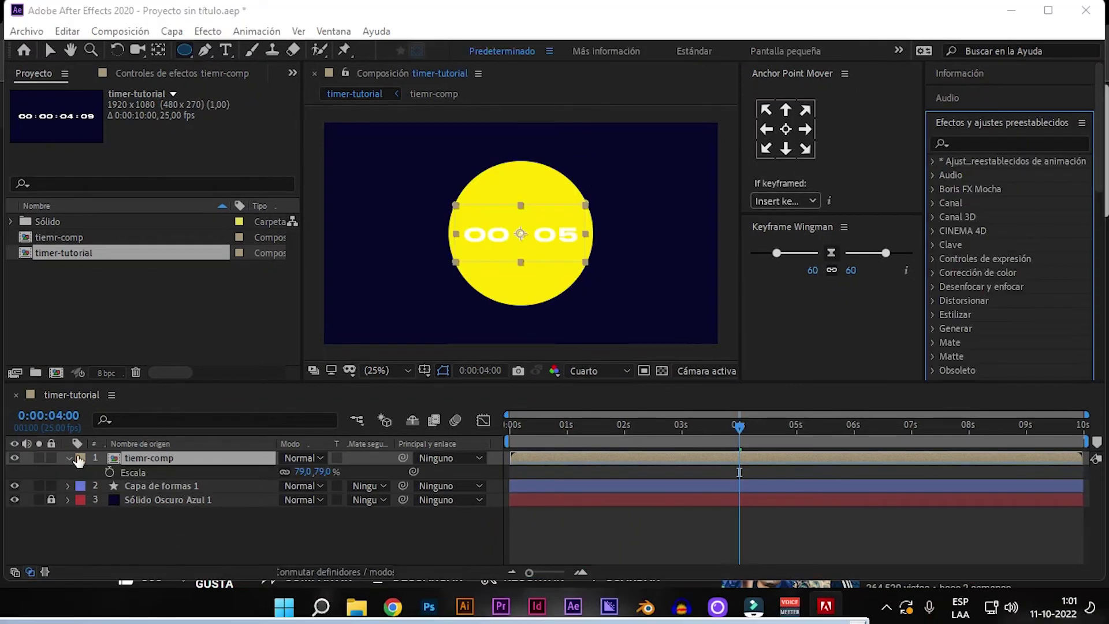
Rename the Capa de formas 1 shape layer to circulo.
{"action": "left_click", "coordinate": [70, 459]}
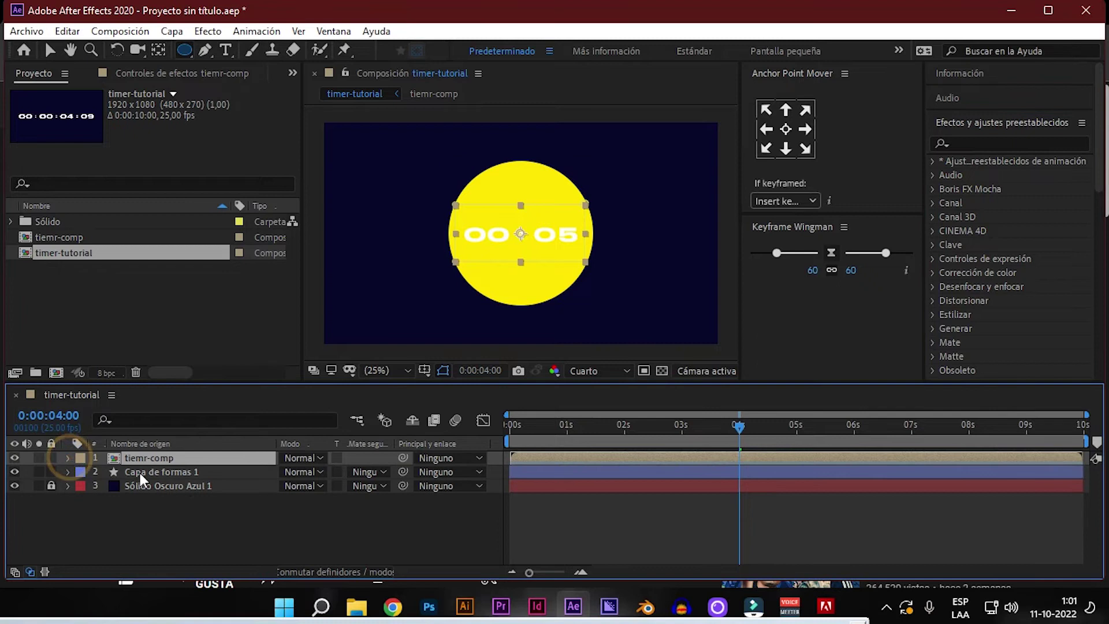
{"action": "left_click", "coordinate": [146, 525]}
{"action": "left_click", "coordinate": [171, 470]}
{"action": "left_click", "coordinate": [171, 470]}
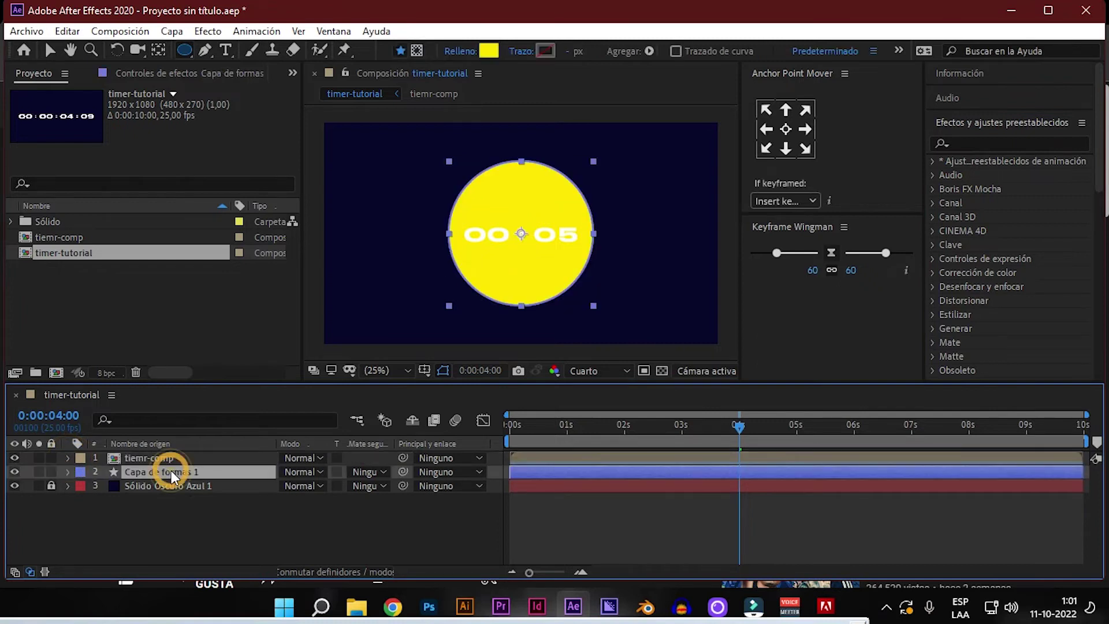
{"action": "key", "text": "Return"}
{"action": "type", "text": "circulo"}
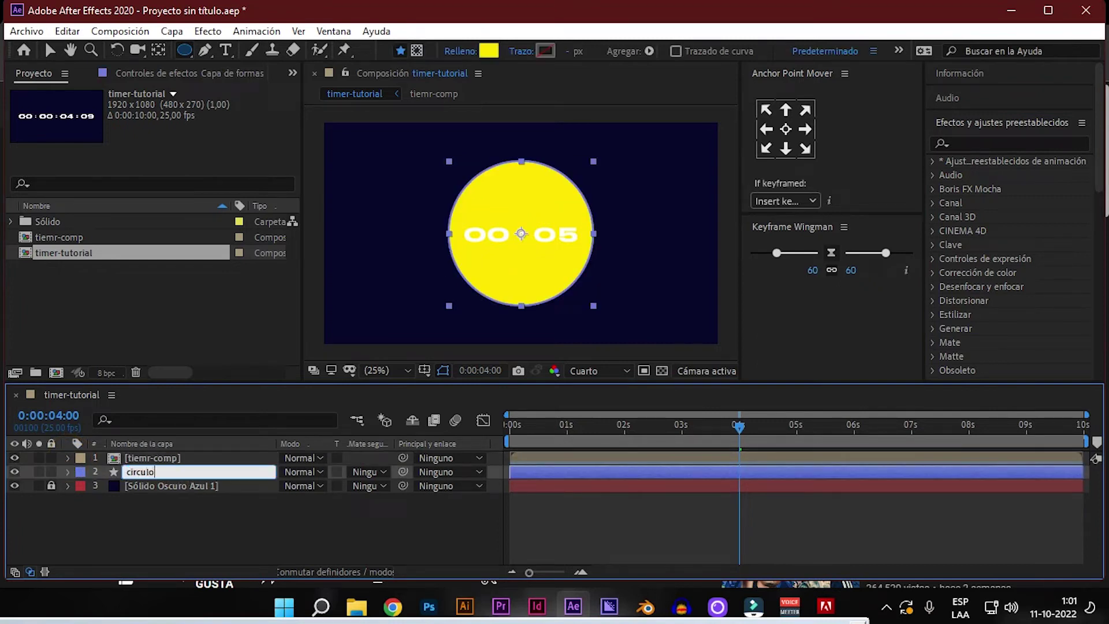
{"action": "key", "text": "Return"}
Select tiemr-comp and search the effects list for Relleno.
{"action": "left_click", "coordinate": [189, 531]}
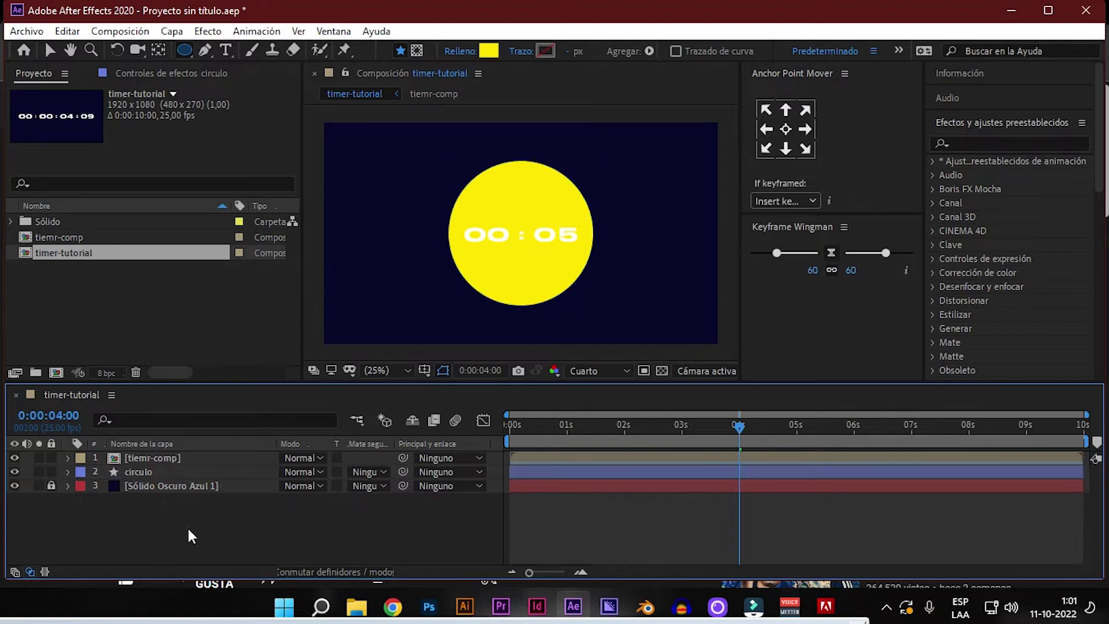
{"action": "left_click", "coordinate": [154, 457]}
{"action": "left_click", "coordinate": [982, 143]}
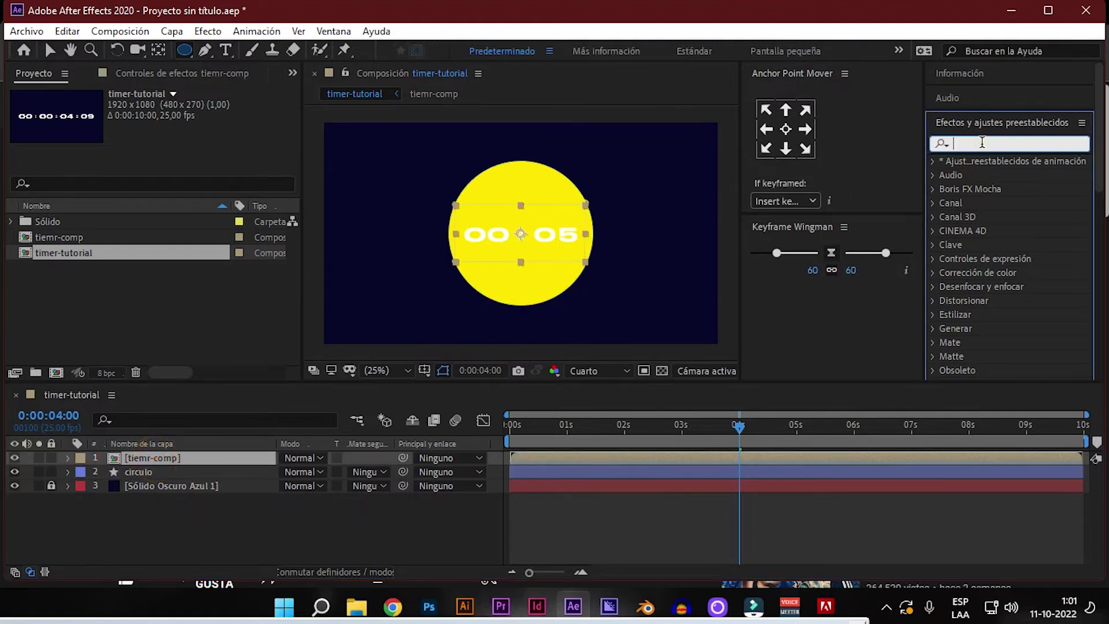
{"action": "type", "text": "relle"}
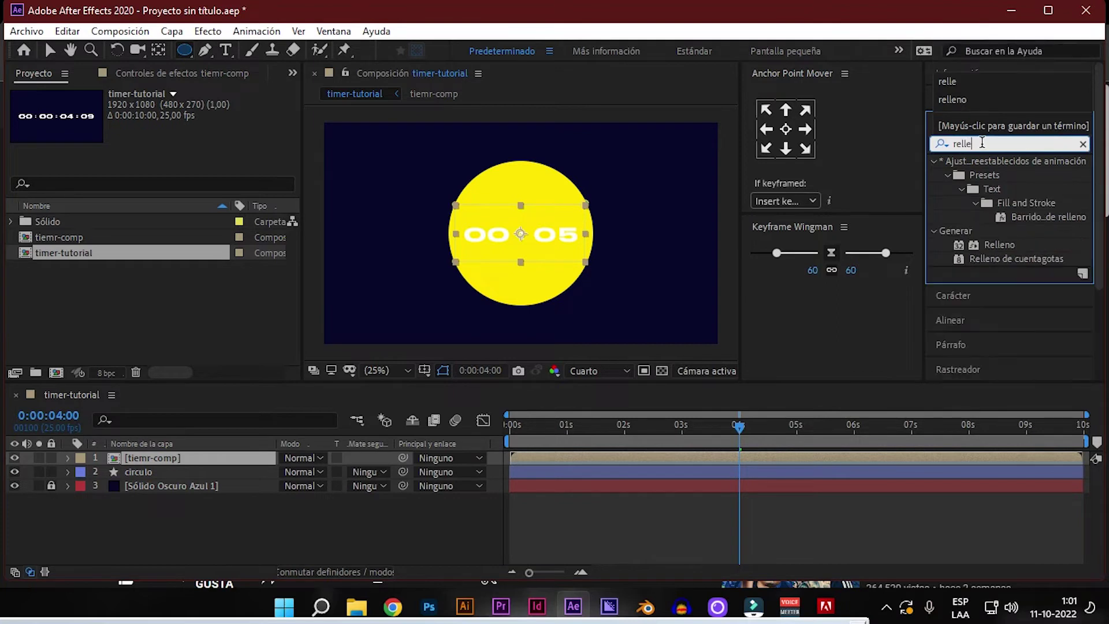
Apply a Relleno effect to tiemr-comp with colour 000000 (black).
{"action": "left_click_drag", "start_coordinate": [1000, 240], "coordinate": [167, 456]}
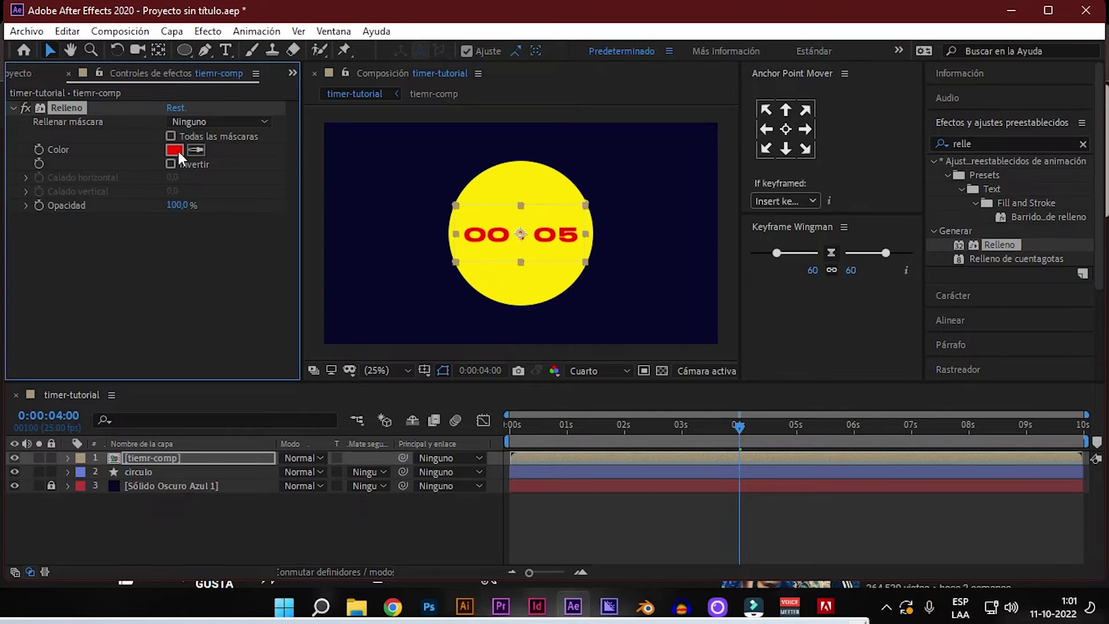
{"action": "left_click", "coordinate": [175, 152]}
{"action": "type", "text": "000000"}
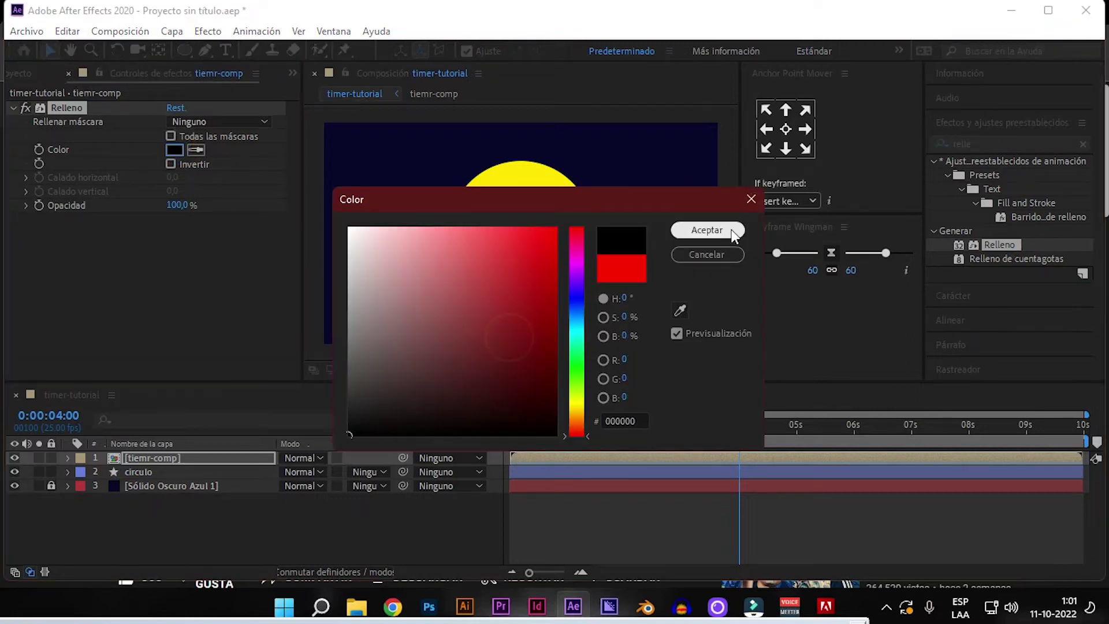
{"action": "left_click", "coordinate": [707, 230]}
Rewind to the start and preview the black countdown from 00:09.
{"action": "left_click", "coordinate": [240, 525]}
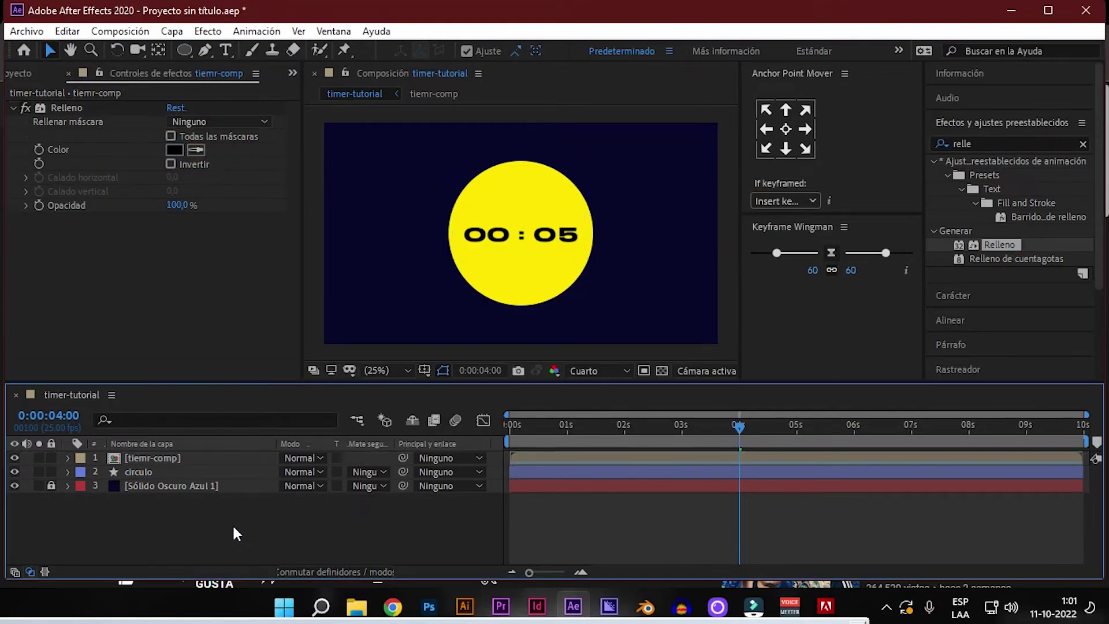
{"action": "left_click_drag", "start_coordinate": [584, 439], "coordinate": [402, 528]}
{"action": "key", "text": "space"}
{"action": "left_click", "coordinate": [148, 473]}
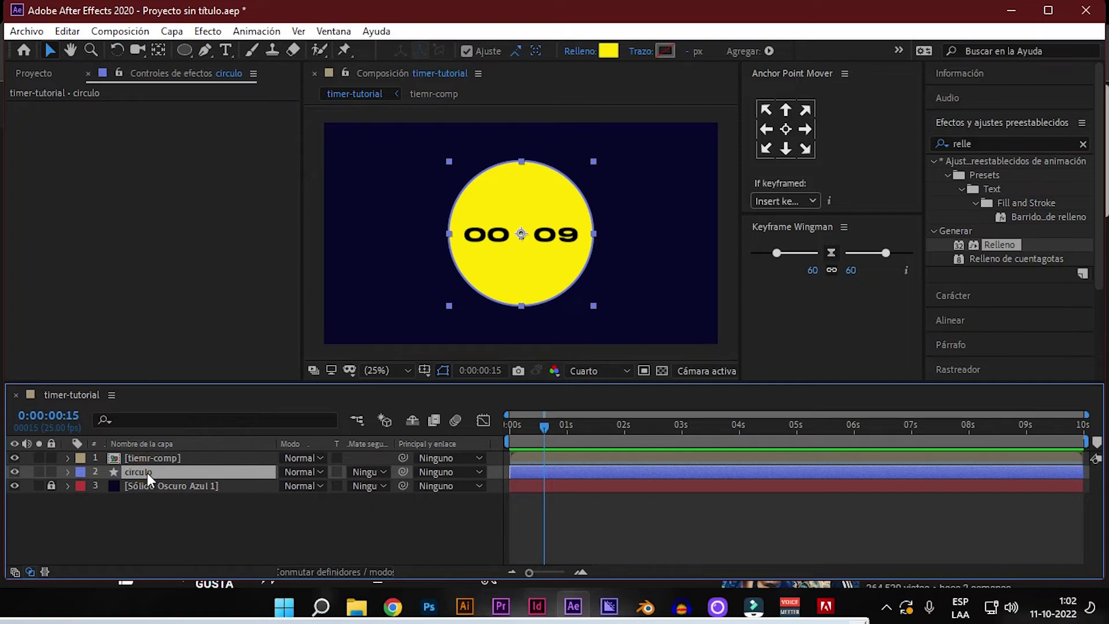
Duplicate circulo as circulo 2 and scale the copy to 115%.
{"action": "key", "text": "ctrl+d"}
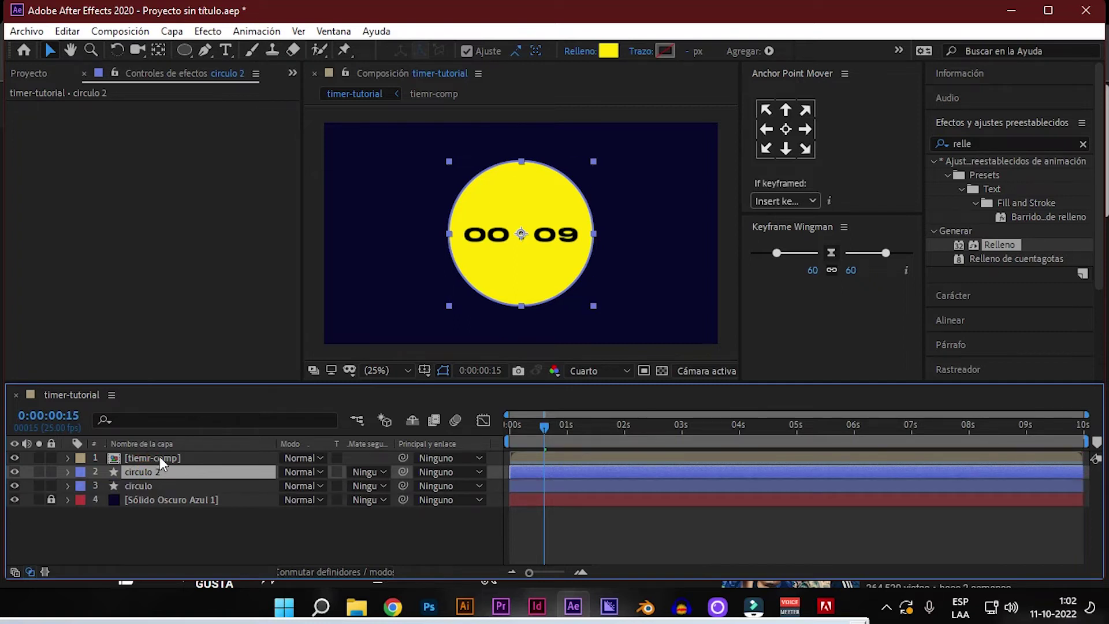
{"action": "key", "text": "s"}
{"action": "left_click_drag", "start_coordinate": [316, 485], "coordinate": [313, 487]}
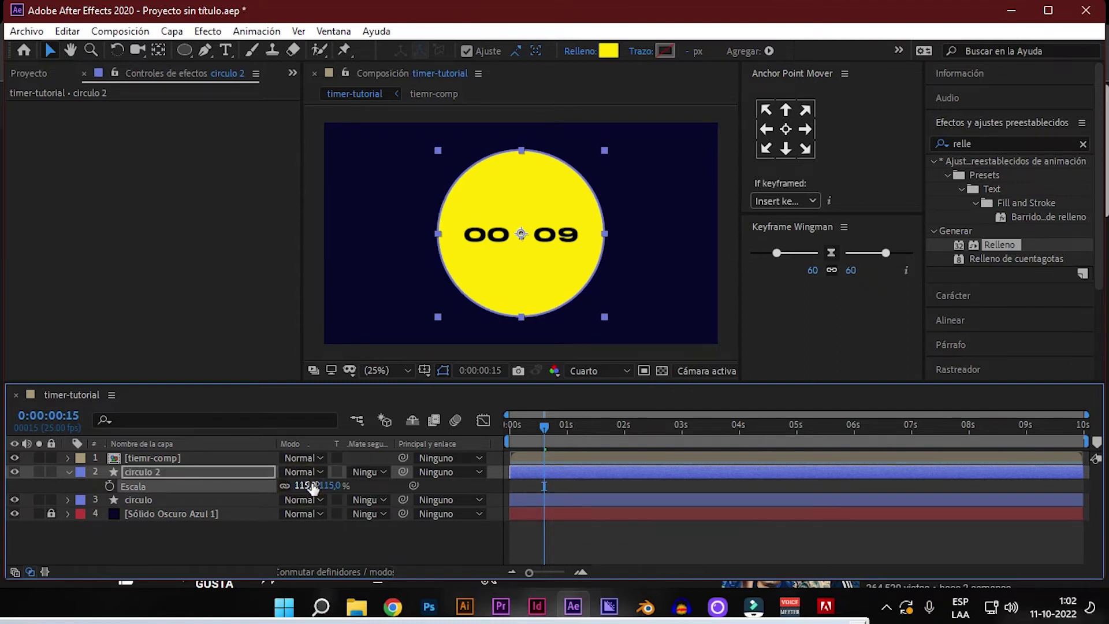
{"action": "left_click", "coordinate": [606, 50]}
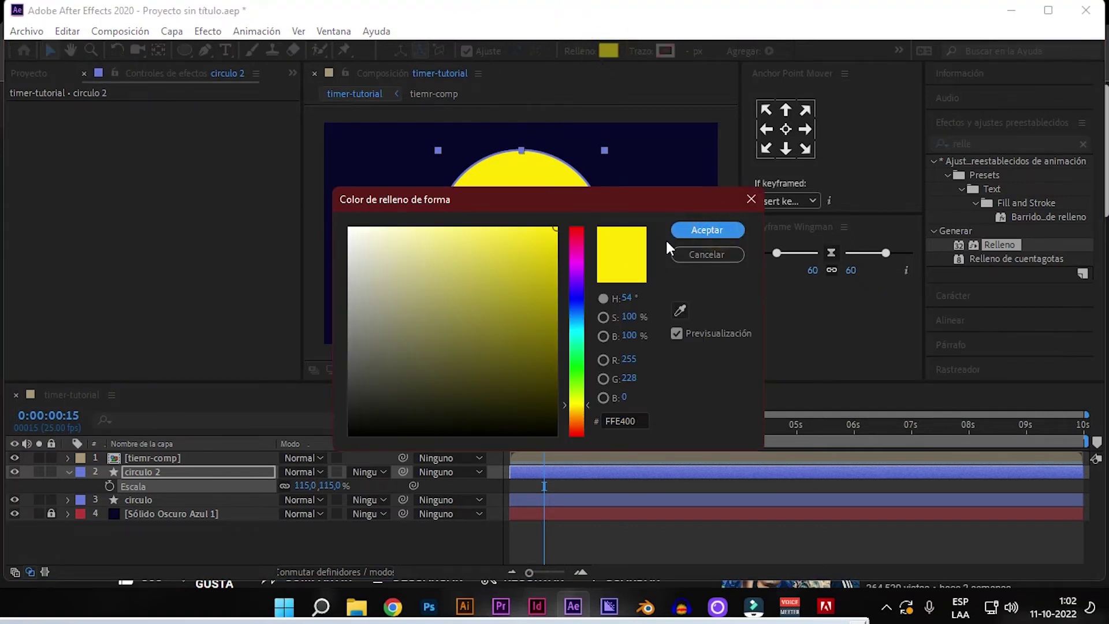
{"action": "left_click", "coordinate": [703, 255]}
Remove circulo 2's fill and give it a coloured stroke instead.
{"action": "left_click", "coordinate": [574, 53]}
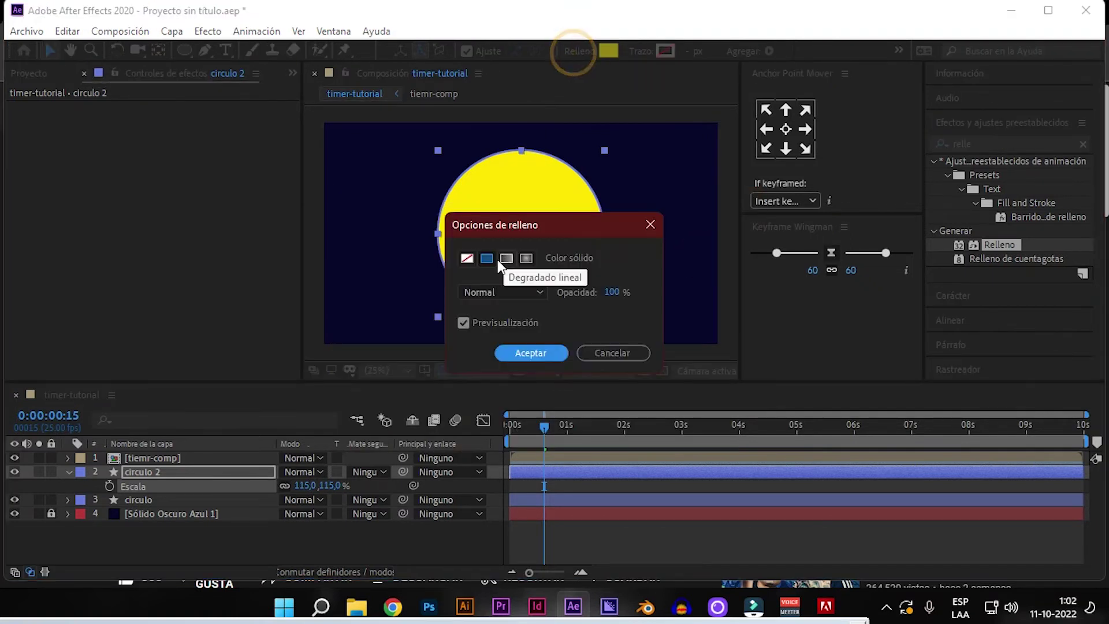
{"action": "left_click", "coordinate": [460, 254]}
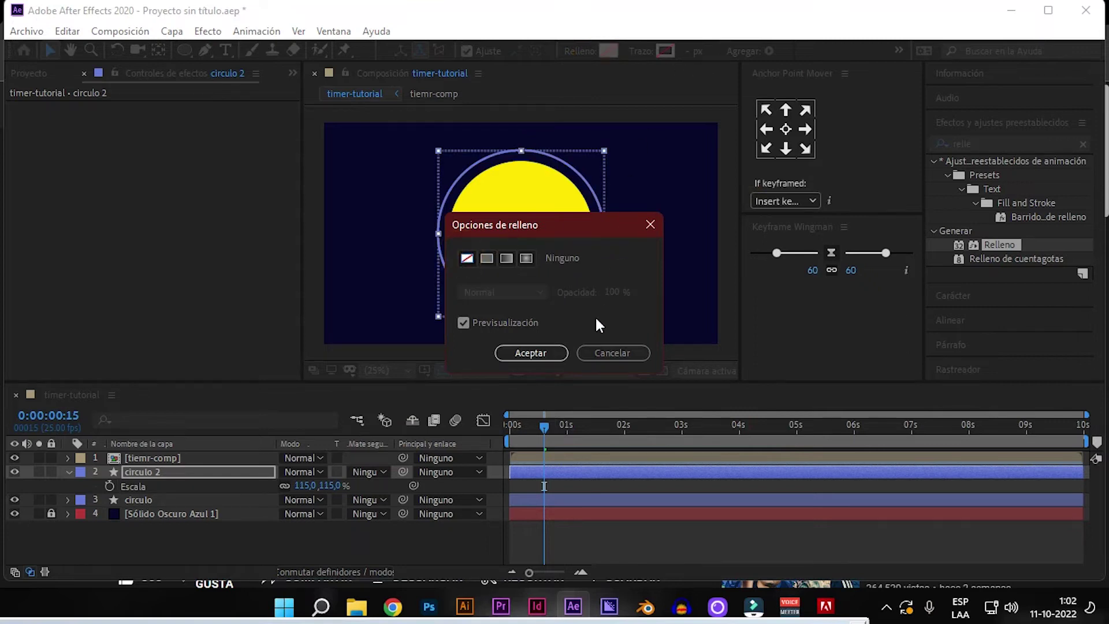
{"action": "left_click", "coordinate": [543, 350]}
{"action": "left_click", "coordinate": [665, 51]}
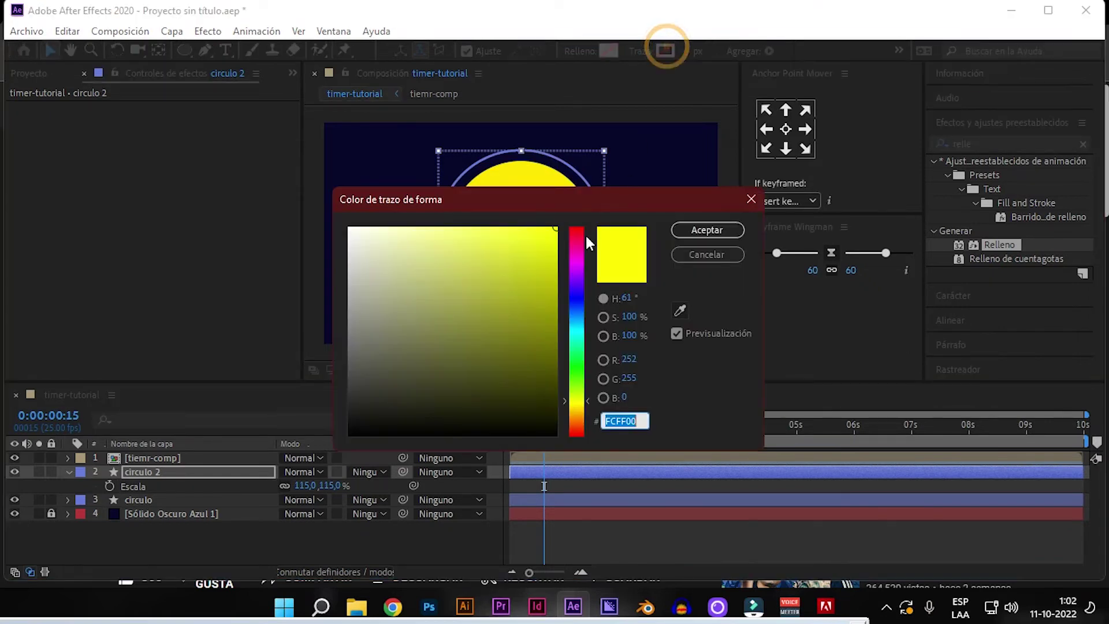
{"action": "left_click", "coordinate": [580, 276]}
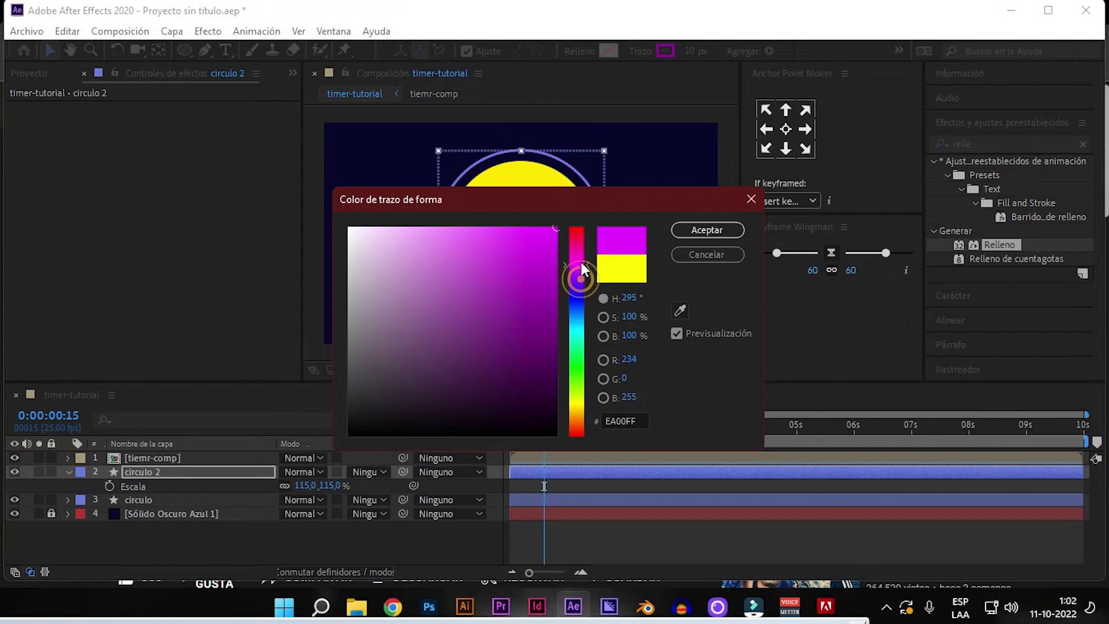
{"action": "left_click", "coordinate": [707, 230]}
Thicken the ring's stroke to 29 px and change its colour to bright green.
{"action": "left_click", "coordinate": [694, 51]}
{"action": "left_click_drag", "start_coordinate": [693, 51], "coordinate": [708, 51]}
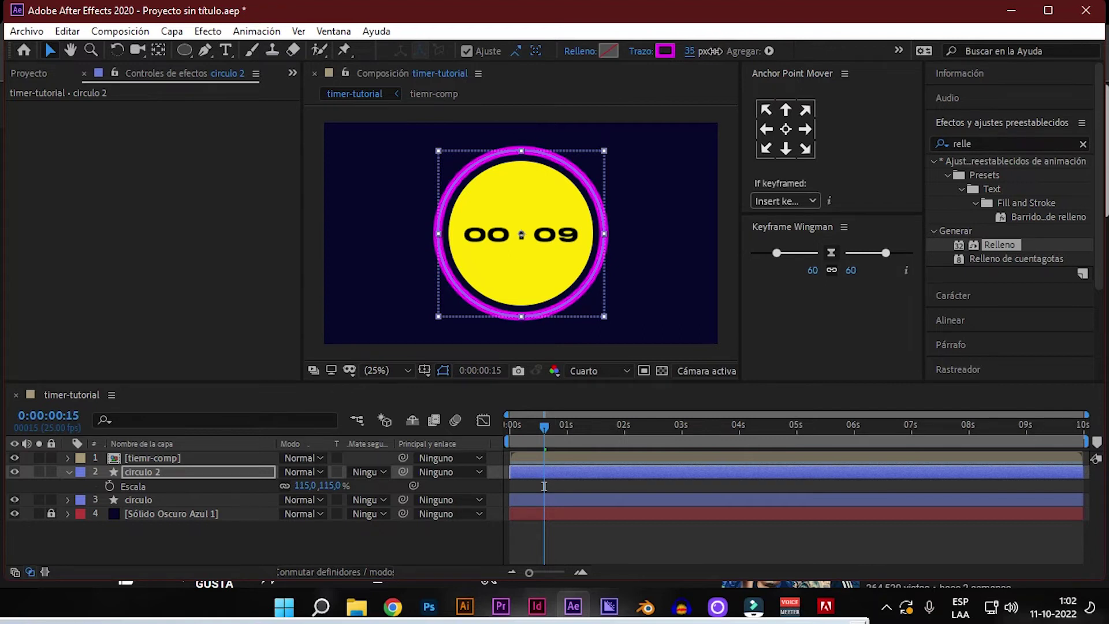
{"action": "left_click", "coordinate": [665, 51]}
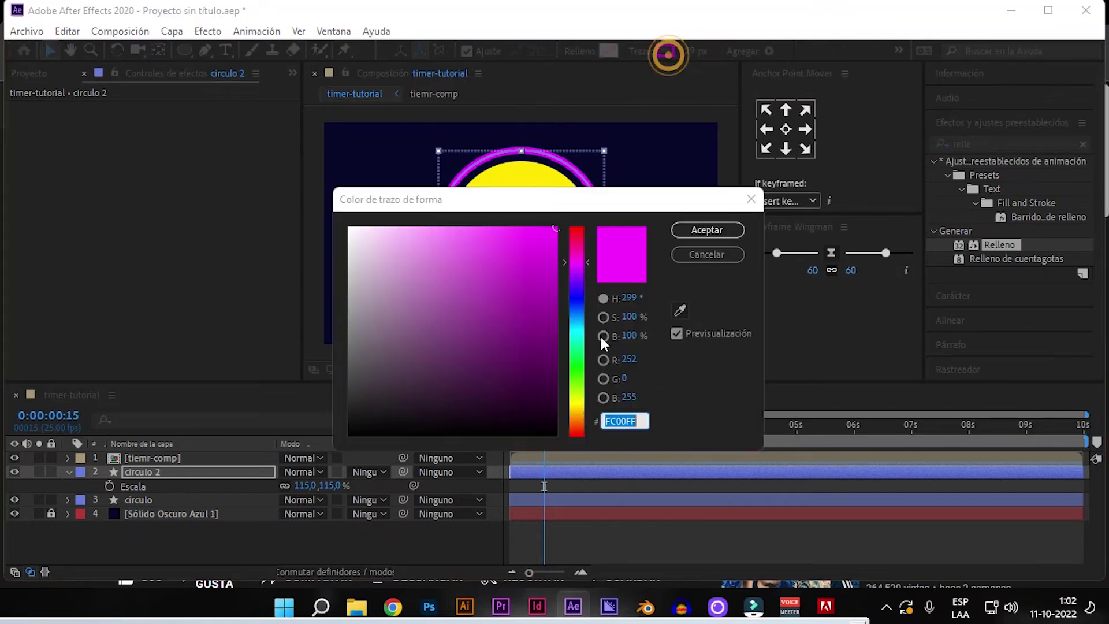
{"action": "left_click_drag", "start_coordinate": [577, 390], "coordinate": [578, 370]}
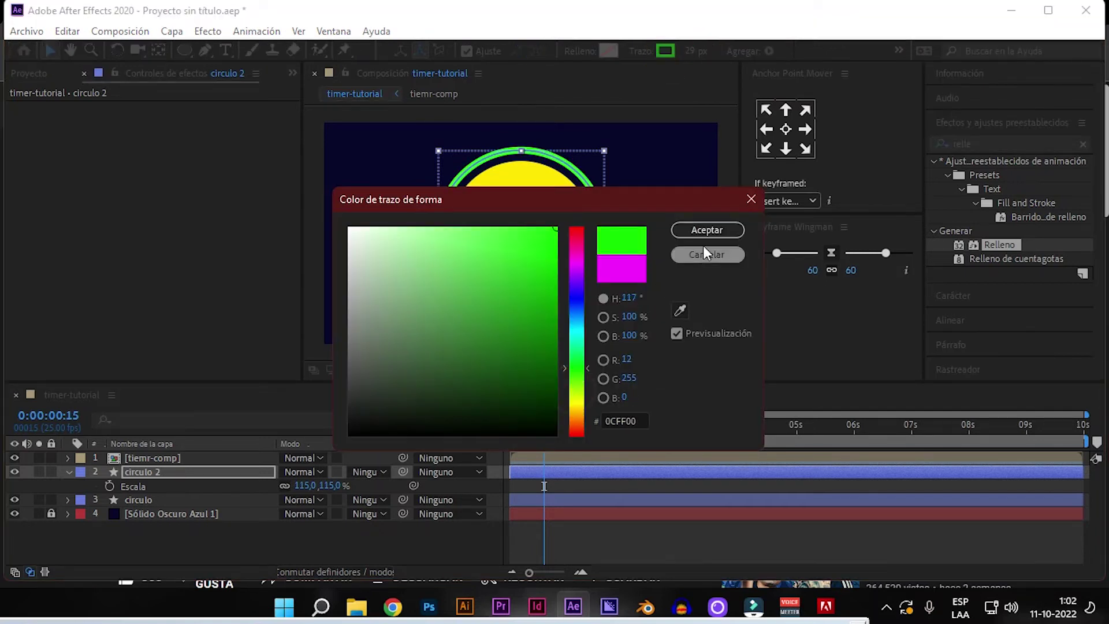
{"action": "left_click", "coordinate": [709, 230]}
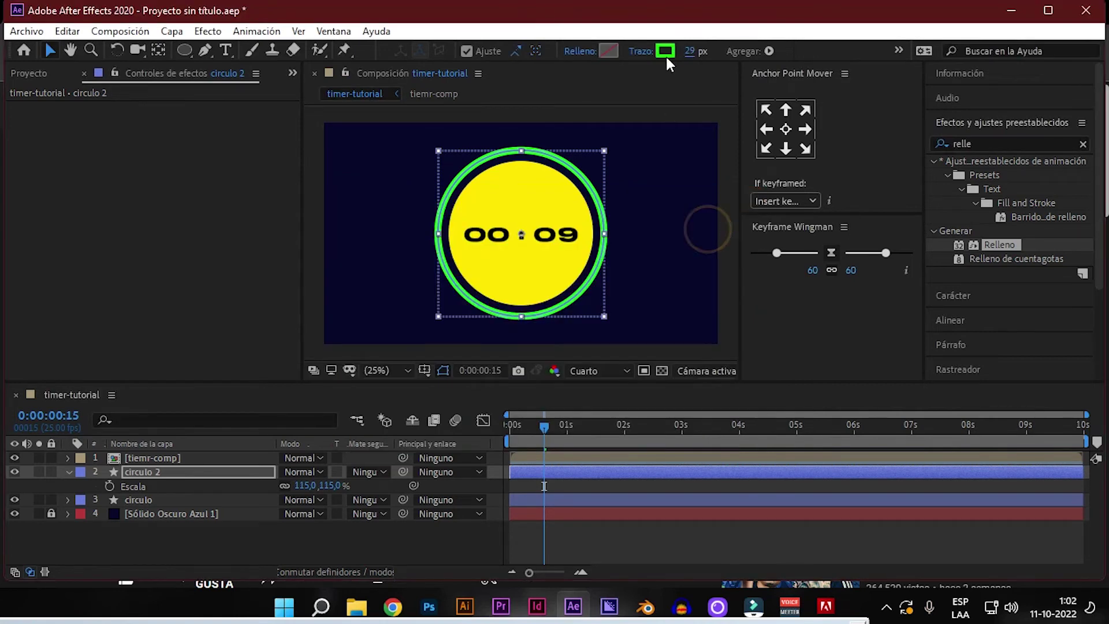
Rename the circulo 2 layer to trazo.
{"action": "left_click", "coordinate": [269, 546]}
{"action": "left_click", "coordinate": [120, 497]}
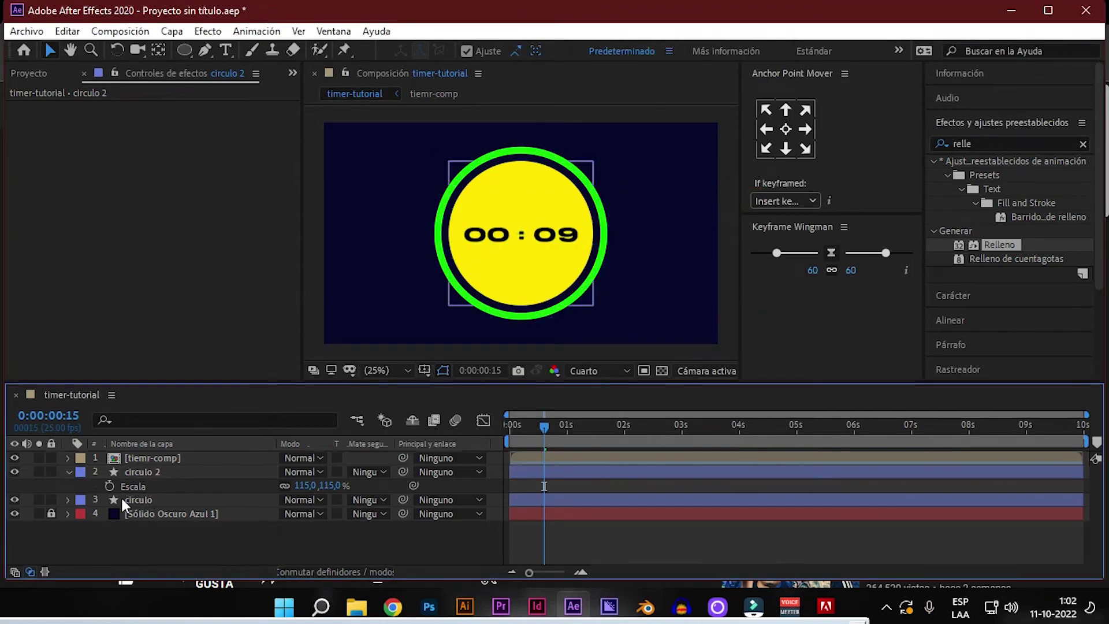
{"action": "left_click", "coordinate": [151, 476]}
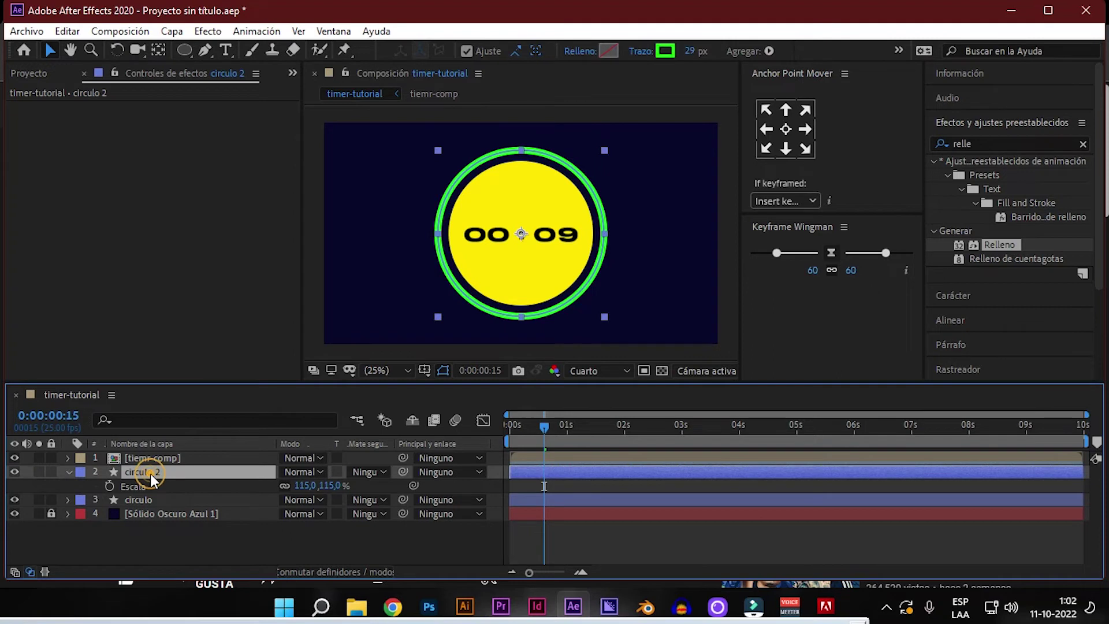
{"action": "key", "text": "Return"}
{"action": "type", "text": "trazo"}
{"action": "key", "text": "Return"}
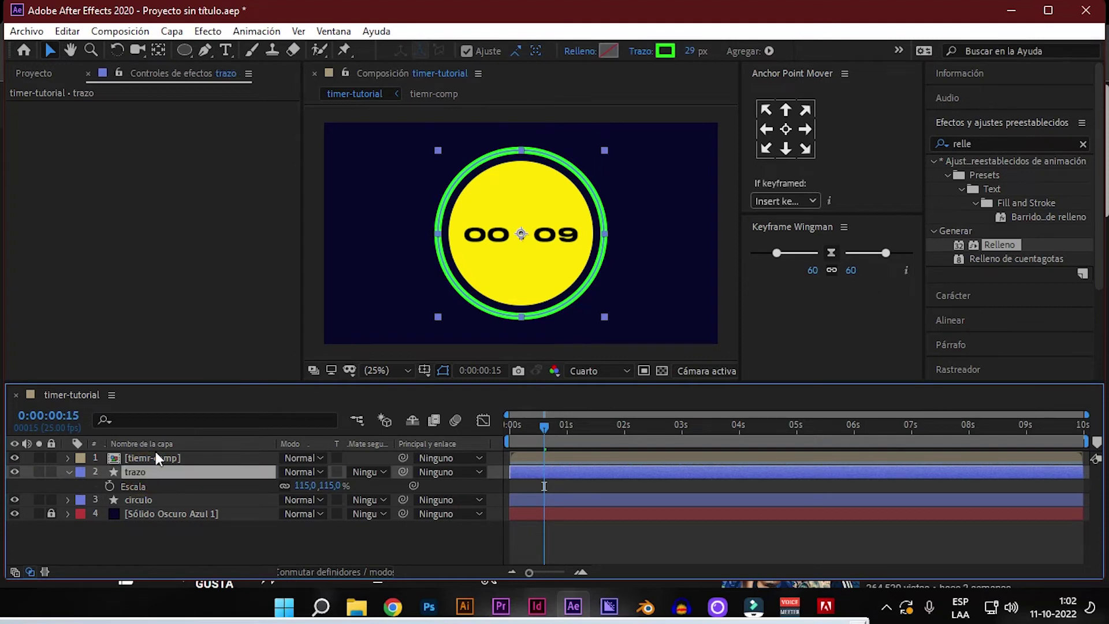
{"action": "left_click", "coordinate": [68, 472]}
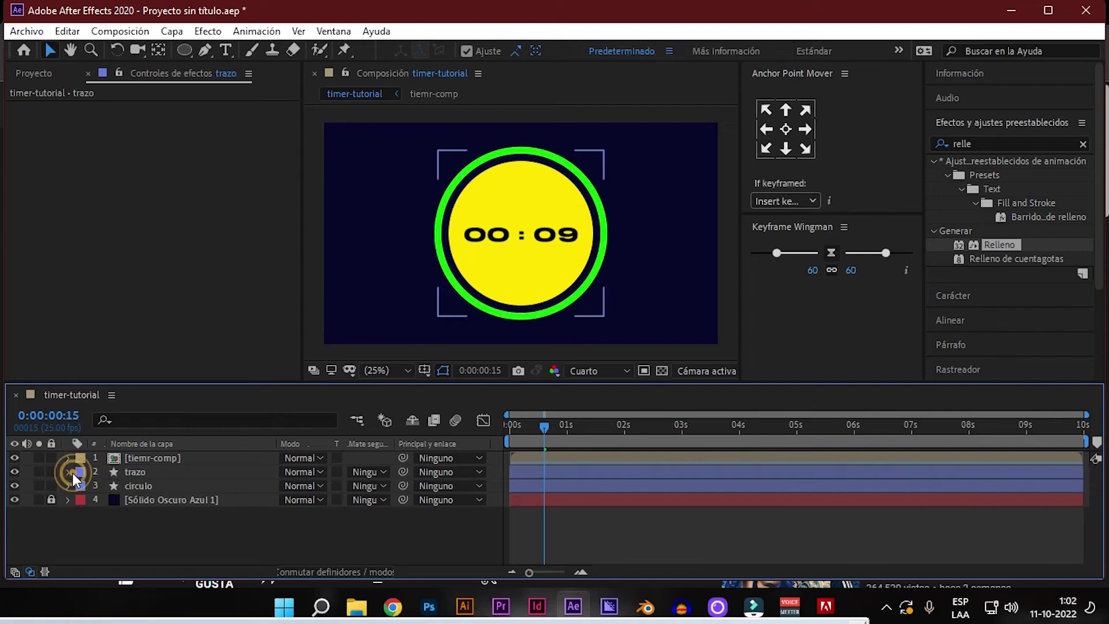
Expand trazo's Contenido > Elipse 1 > Trazo 1 stroke properties.
{"action": "left_click", "coordinate": [68, 472]}
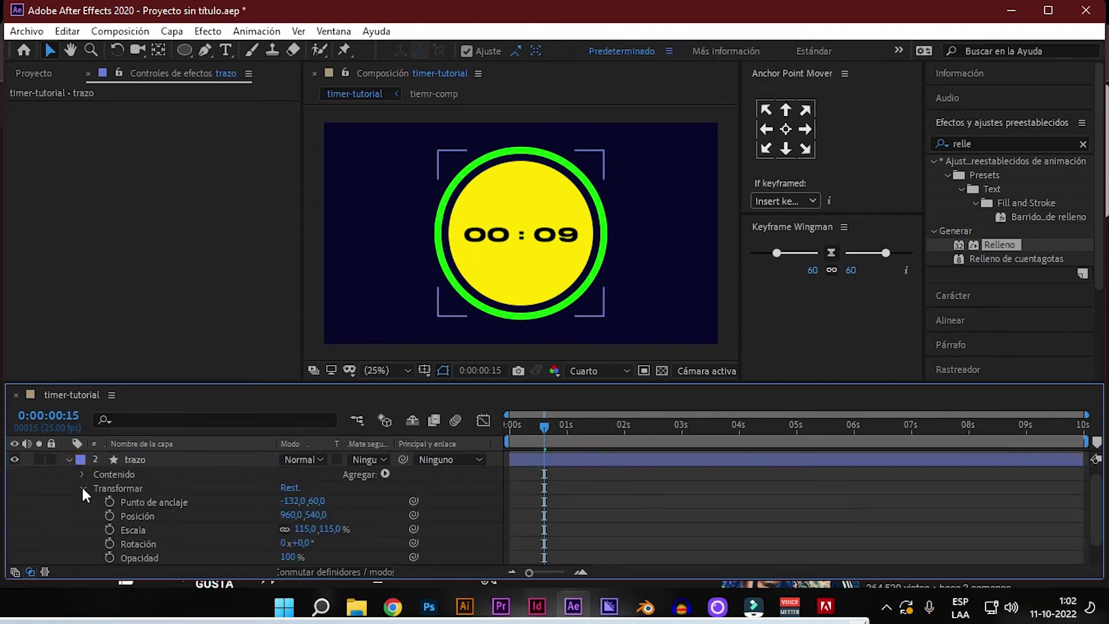
{"action": "left_click", "coordinate": [82, 487]}
{"action": "left_click", "coordinate": [82, 487]}
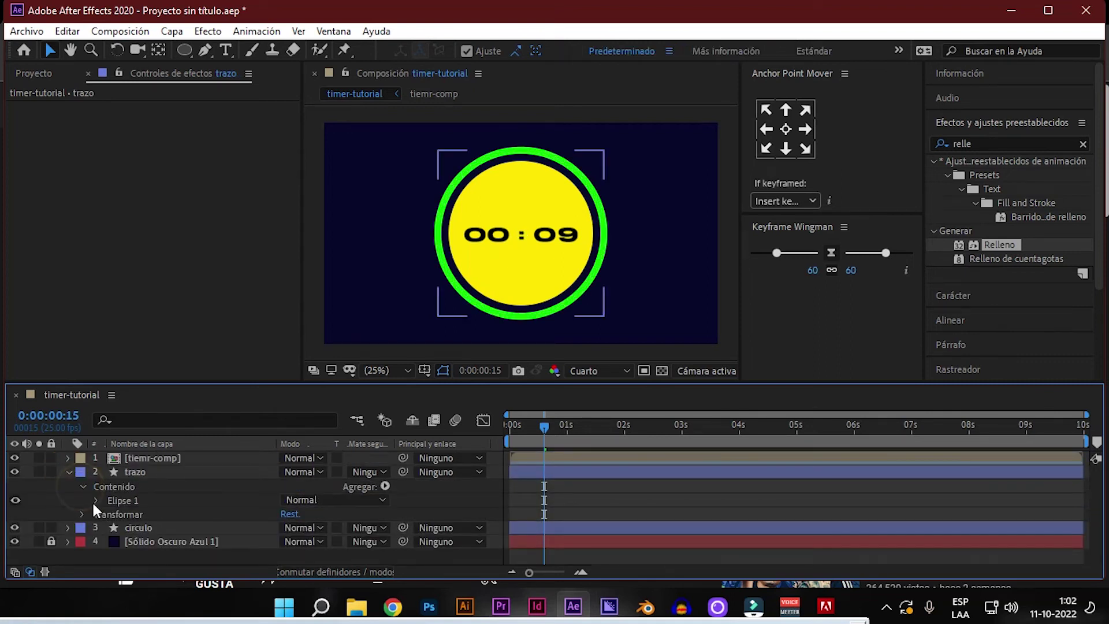
{"action": "left_click", "coordinate": [94, 500]}
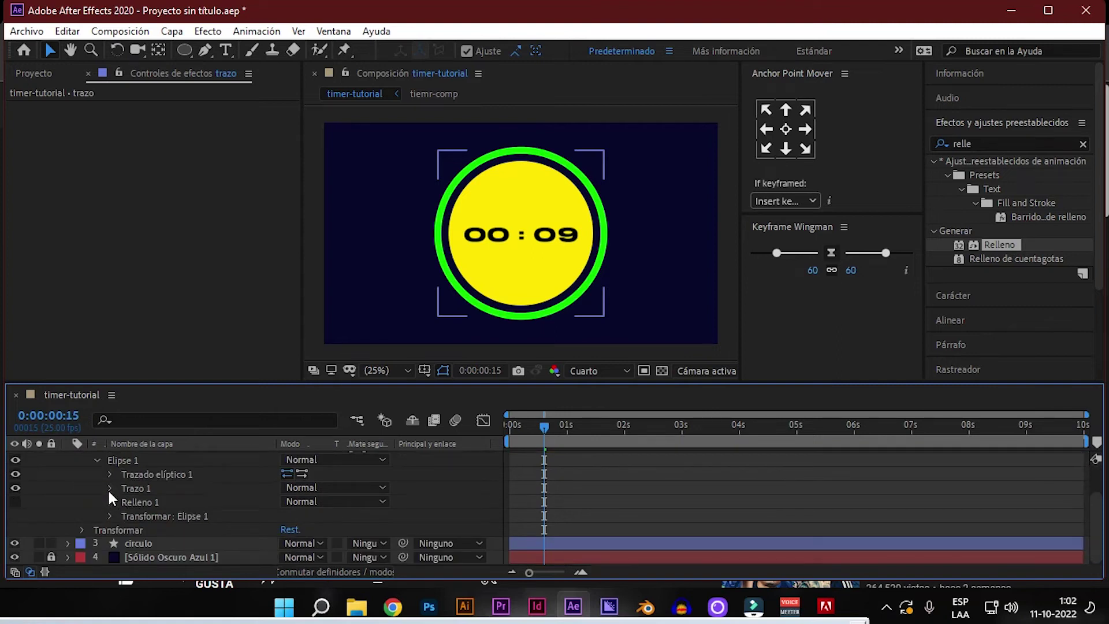
{"action": "left_click", "coordinate": [109, 488]}
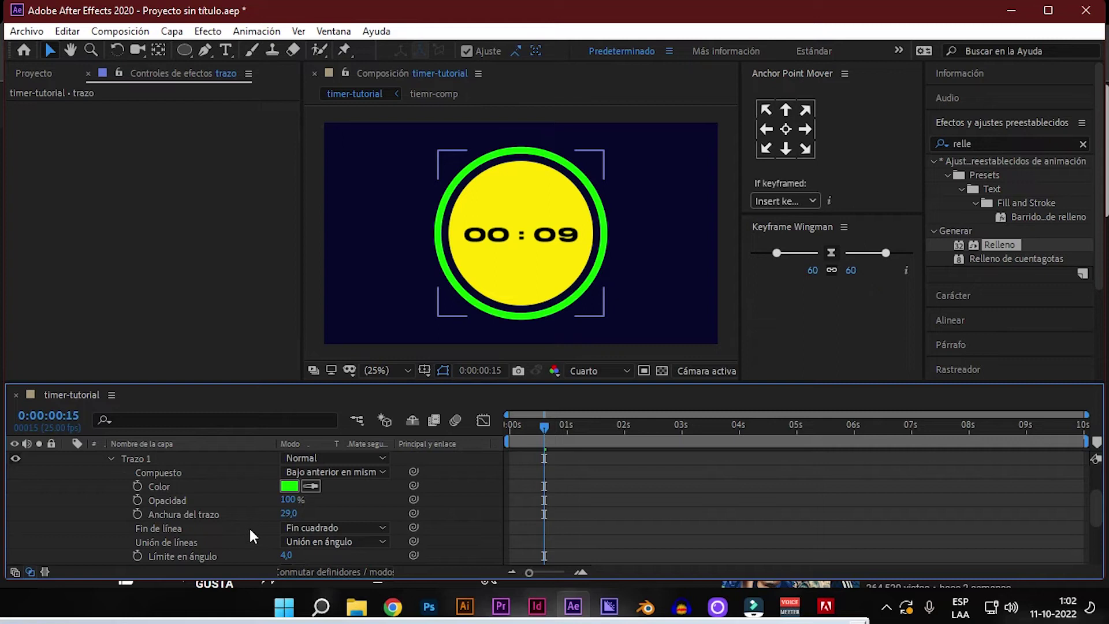
{"action": "scroll", "coordinate": [250, 529], "scroll_direction": "down", "scroll_amount": 1}
{"action": "scroll", "coordinate": [250, 528], "scroll_direction": "down", "scroll_amount": 1}
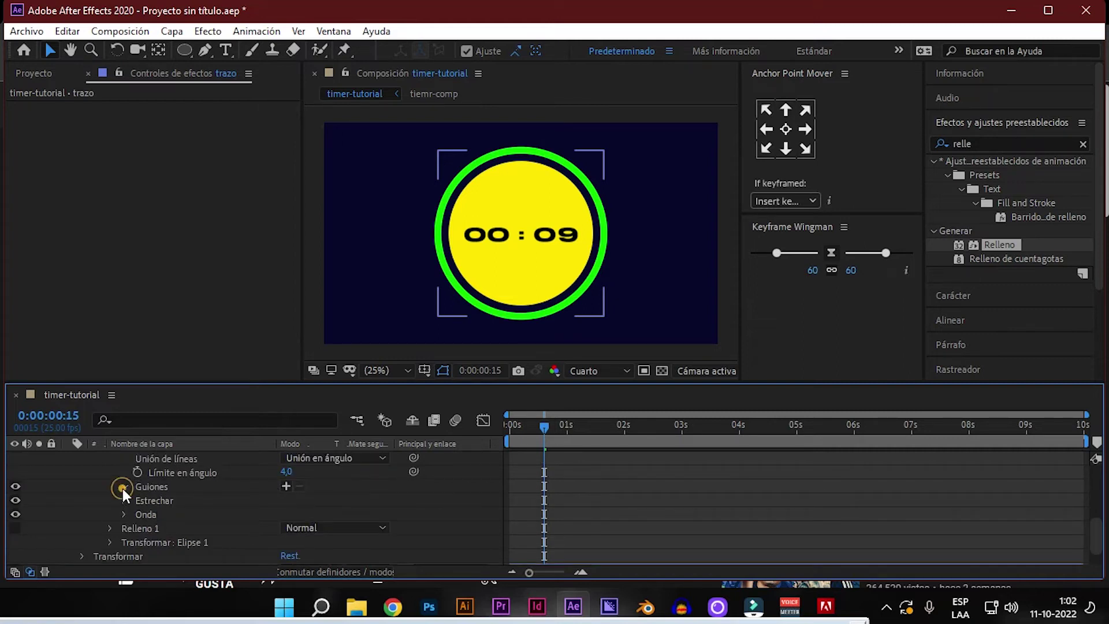
Add dashes to the stroke with a dash length of 20 and return the playhead to 0.
{"action": "left_click", "coordinate": [286, 486]}
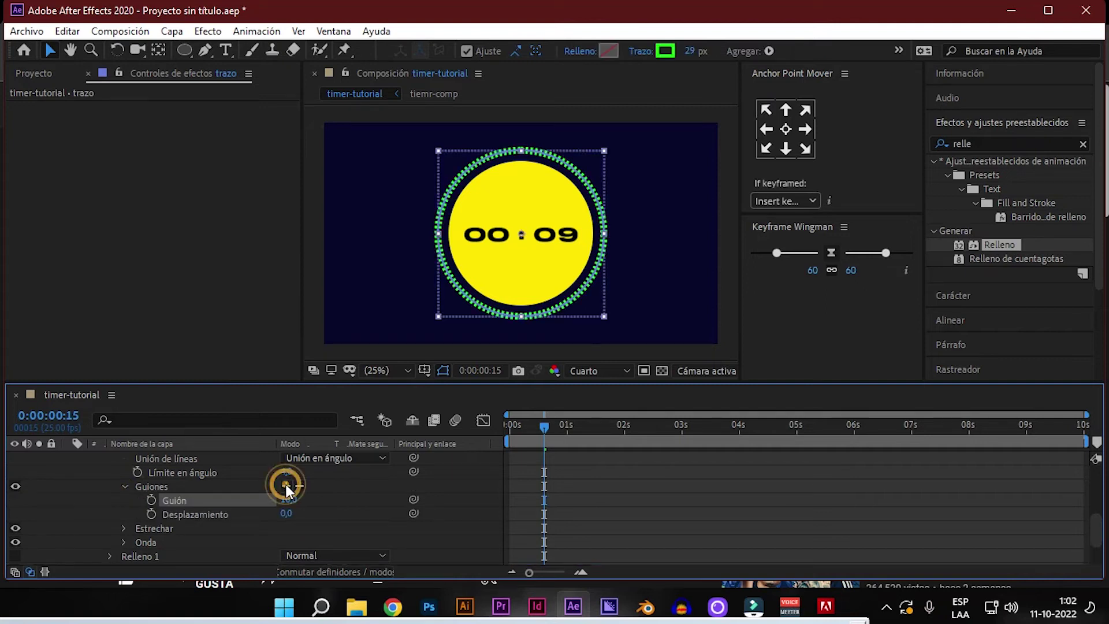
{"action": "left_click_drag", "start_coordinate": [285, 500], "coordinate": [286, 507]}
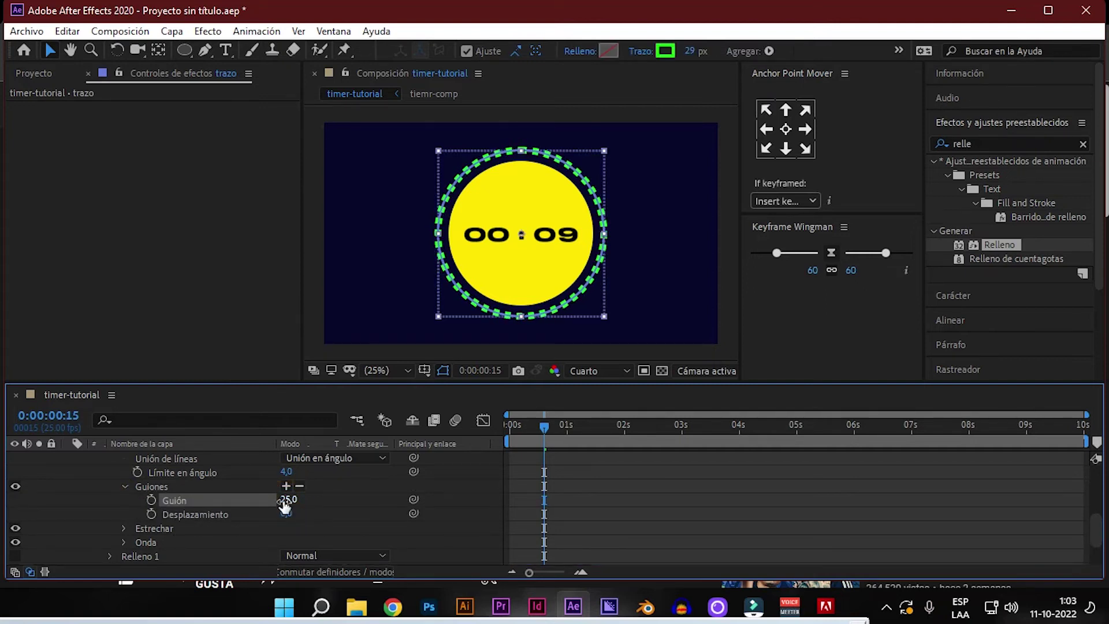
{"action": "left_click", "coordinate": [286, 500]}
{"action": "type", "text": "20"}
{"action": "key", "text": "Return"}
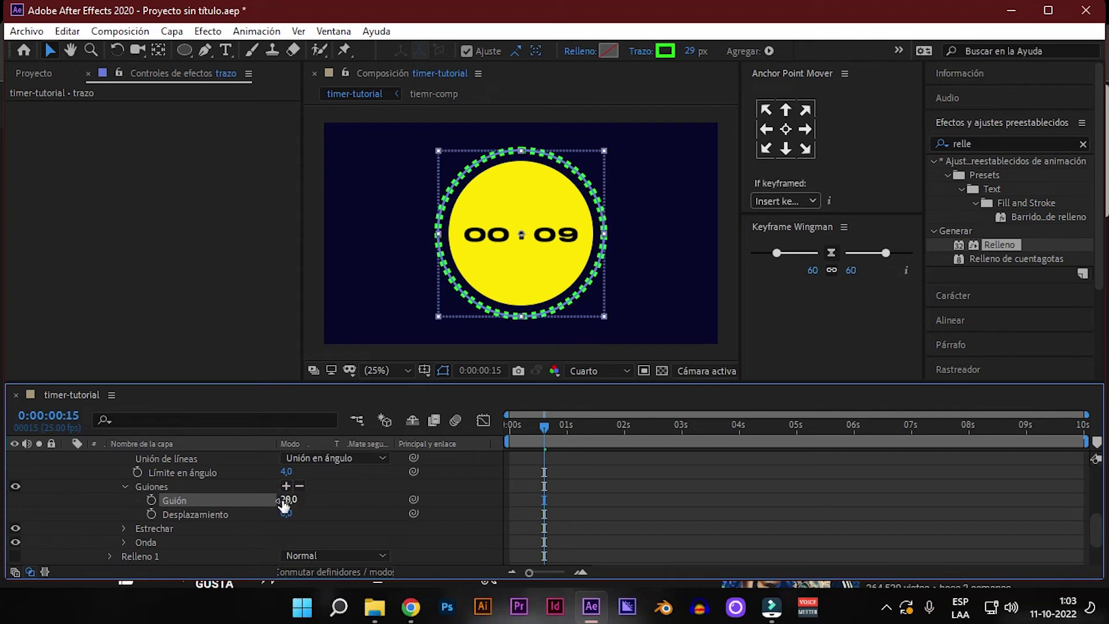
{"action": "left_click", "coordinate": [513, 428]}
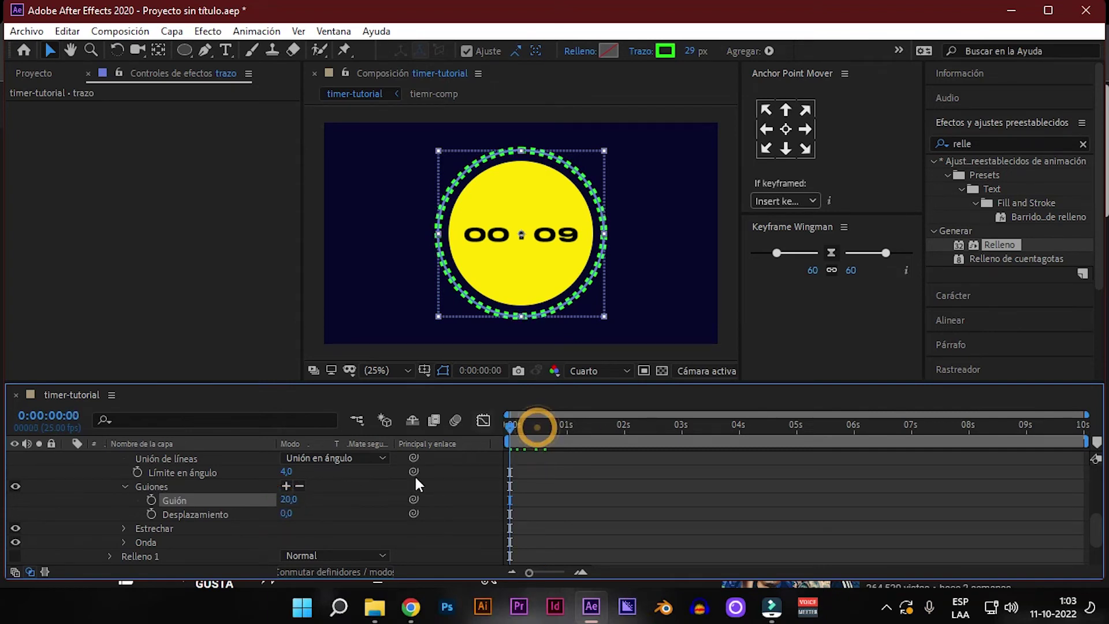
{"action": "scroll", "coordinate": [96, 488], "scroll_direction": "up", "scroll_amount": 3}
{"action": "scroll", "coordinate": [96, 488], "scroll_direction": "up", "scroll_amount": 1}
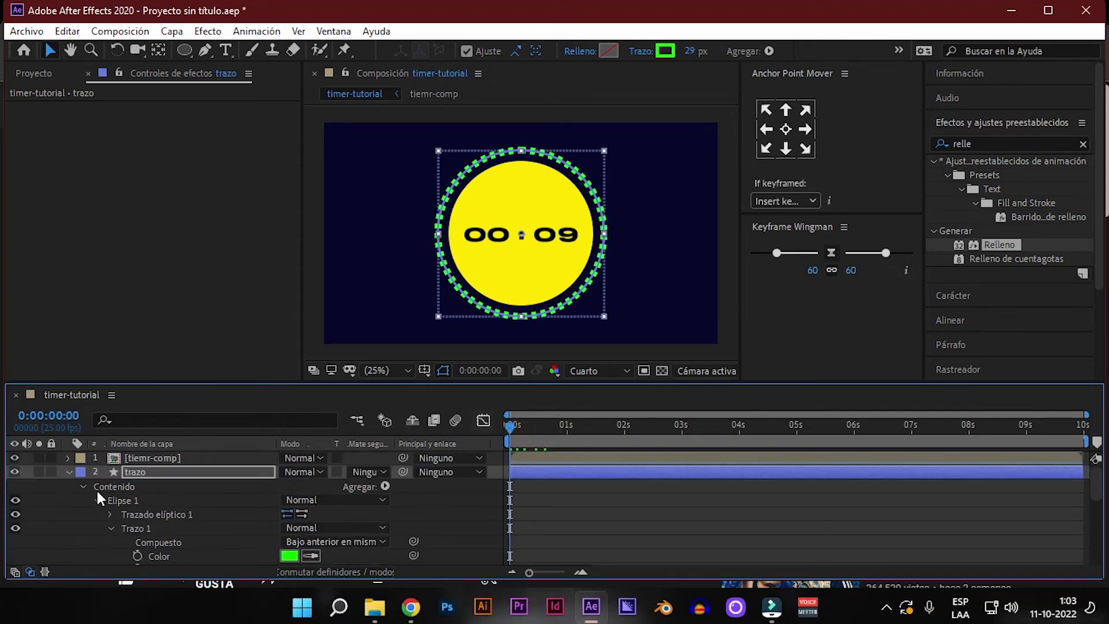
{"action": "left_click", "coordinate": [66, 471]}
{"action": "left_click", "coordinate": [130, 525]}
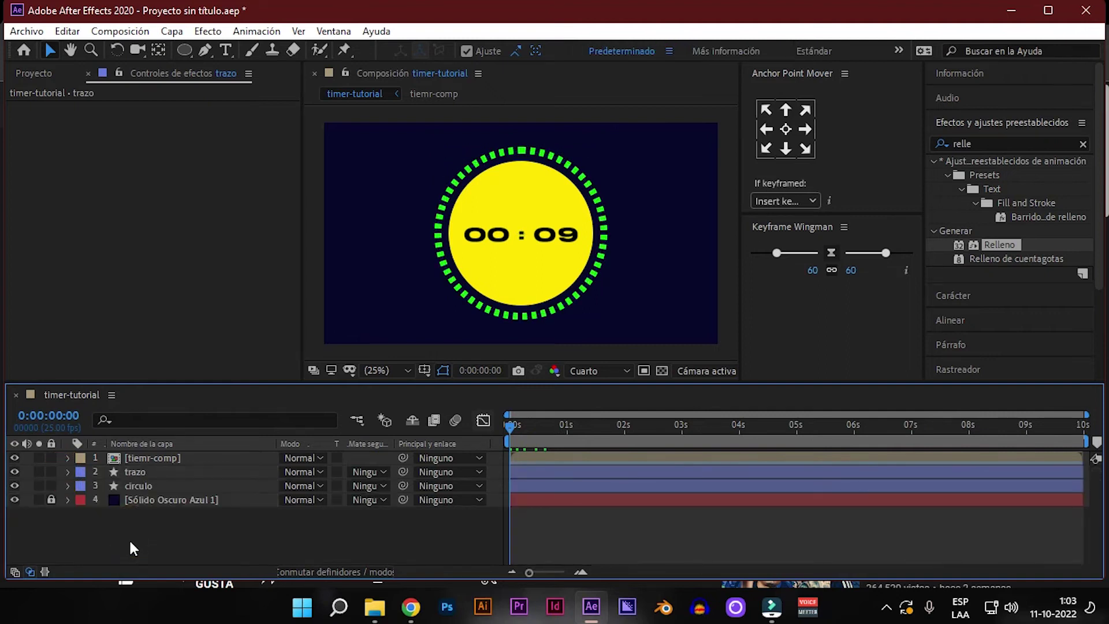
Duplicate trazo as trazo 2 and set the original trazo's opacity to 25%.
{"action": "left_click", "coordinate": [137, 471]}
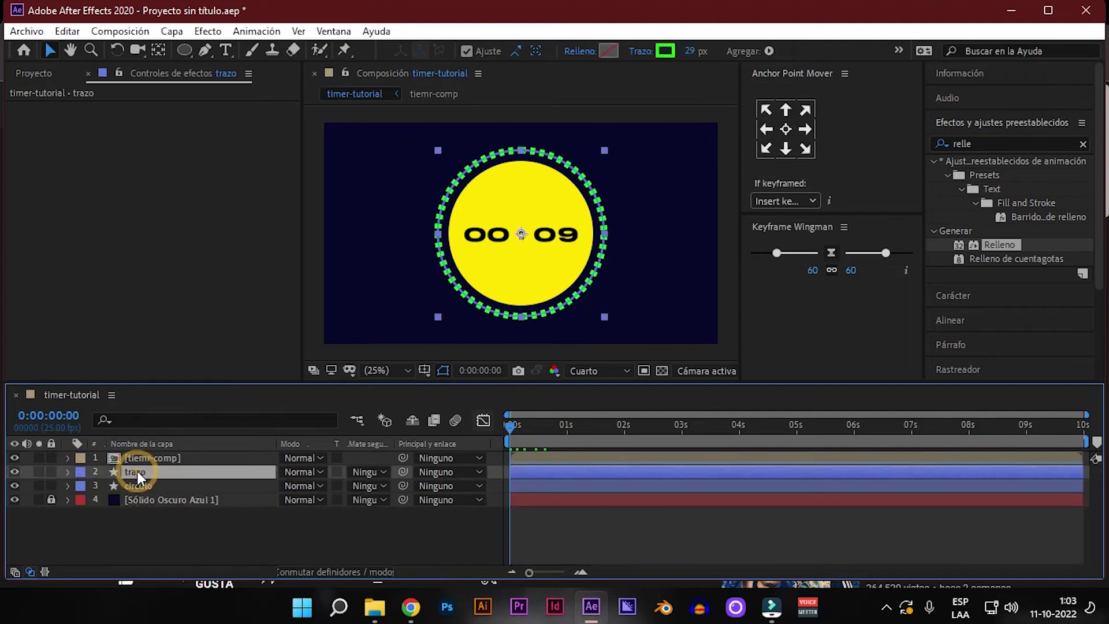
{"action": "key", "text": "ctrl+d"}
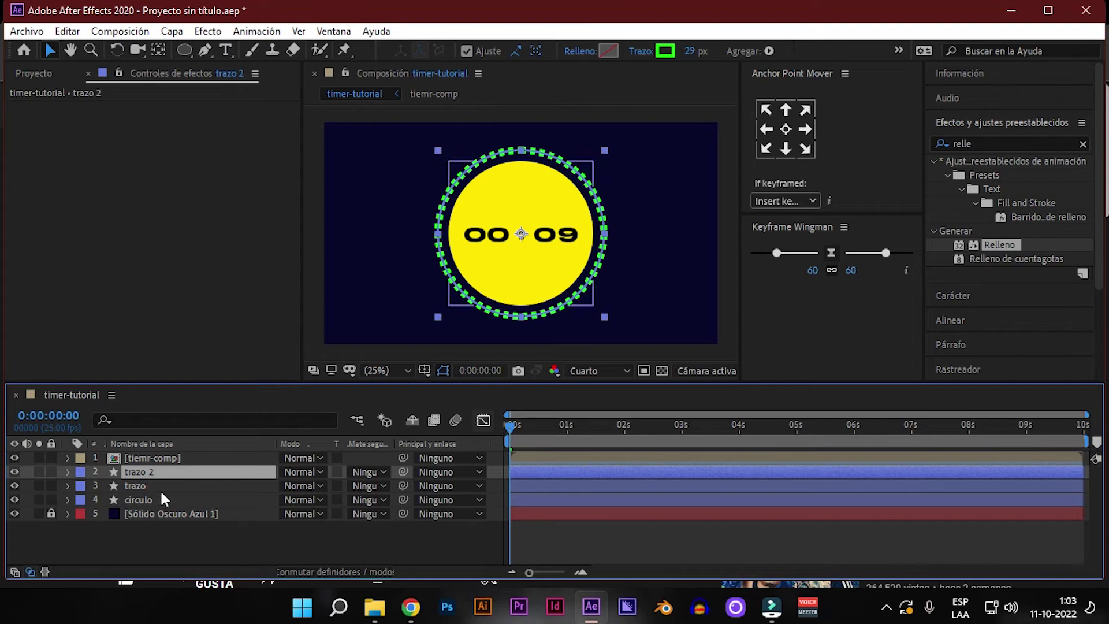
{"action": "left_click", "coordinate": [137, 487]}
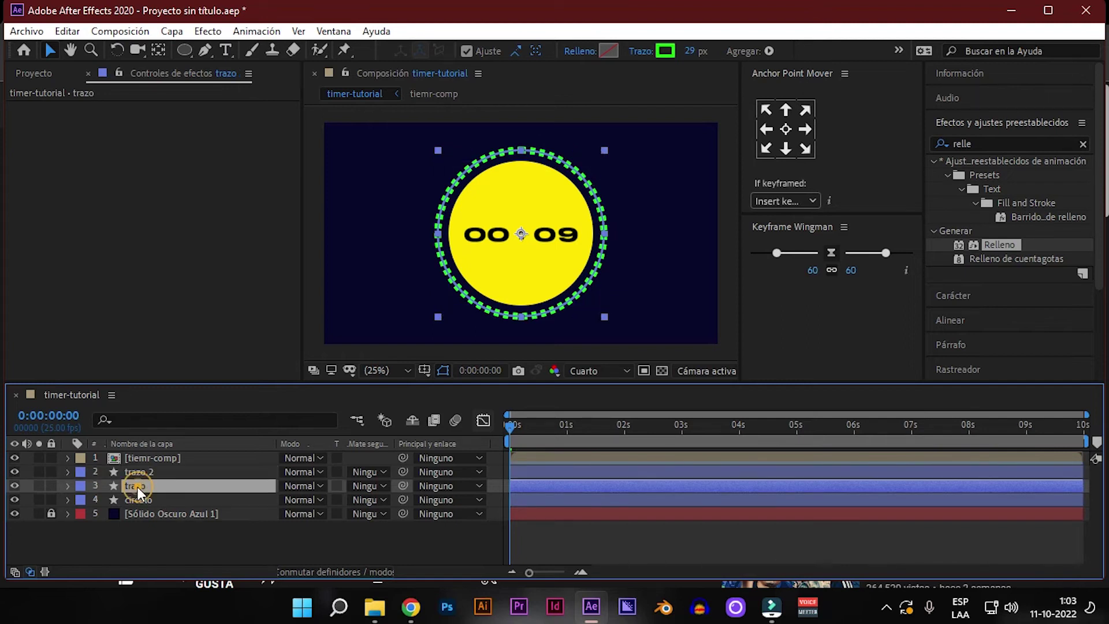
{"action": "key", "text": "t"}
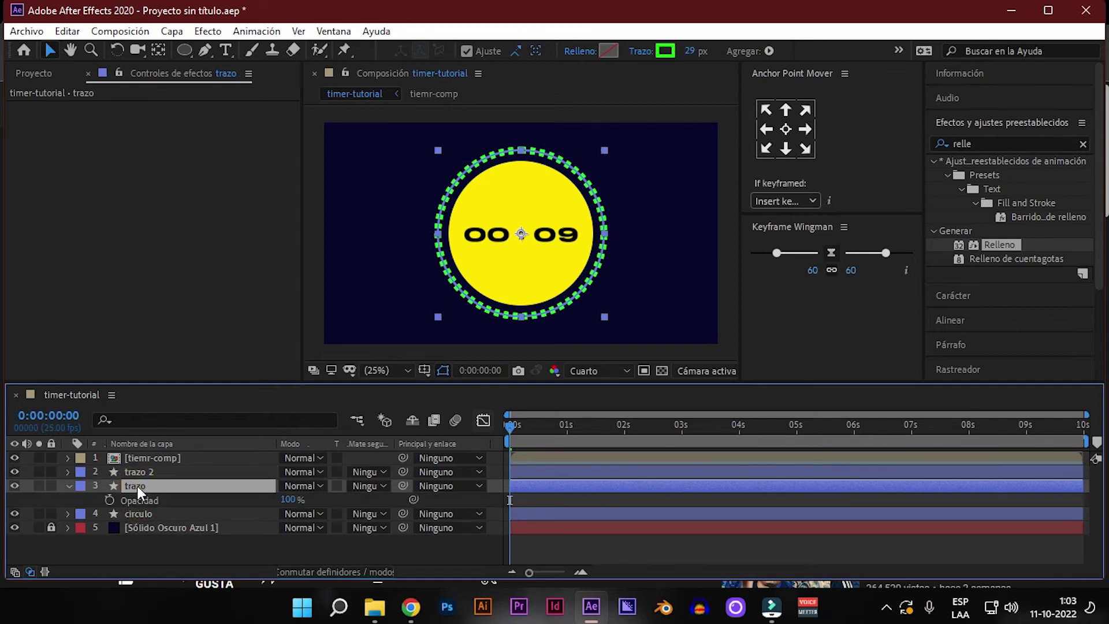
{"action": "left_click", "coordinate": [286, 500]}
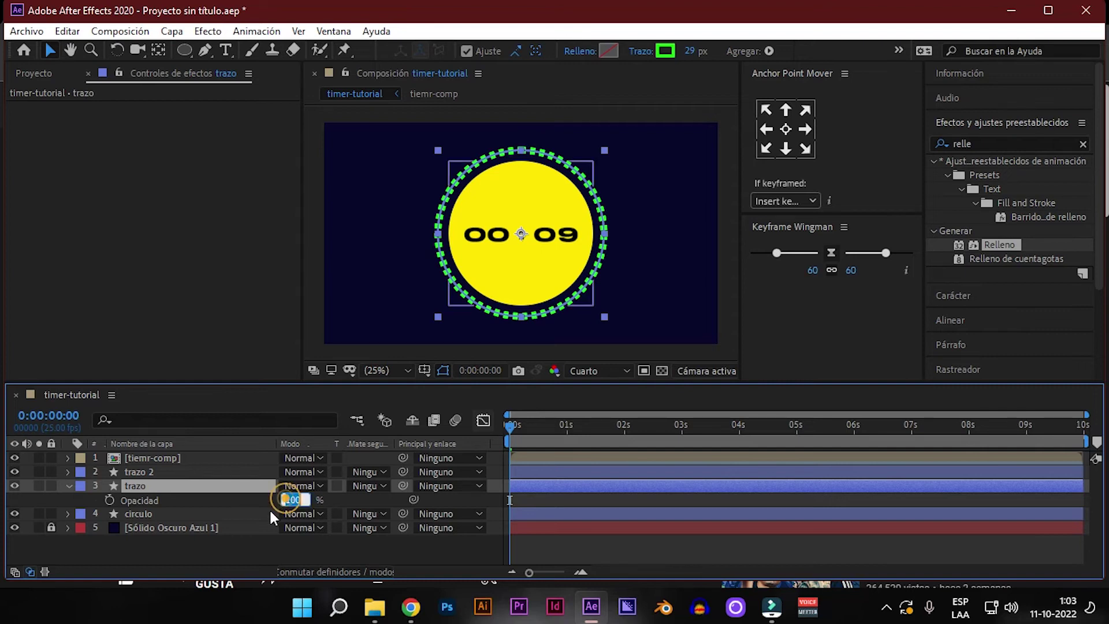
{"action": "type", "text": "25"}
{"action": "key", "text": "Return"}
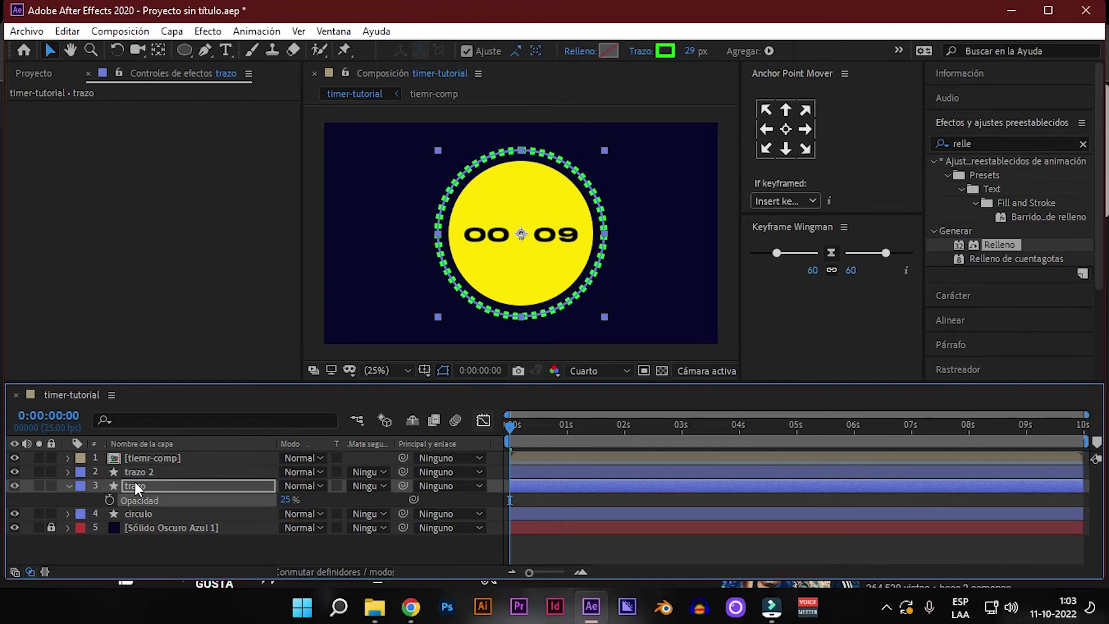
{"action": "left_click", "coordinate": [69, 485]}
Toggle trazo 2's visibility to compare against the dimmed ring, then select trazo 2.
{"action": "left_click", "coordinate": [14, 472]}
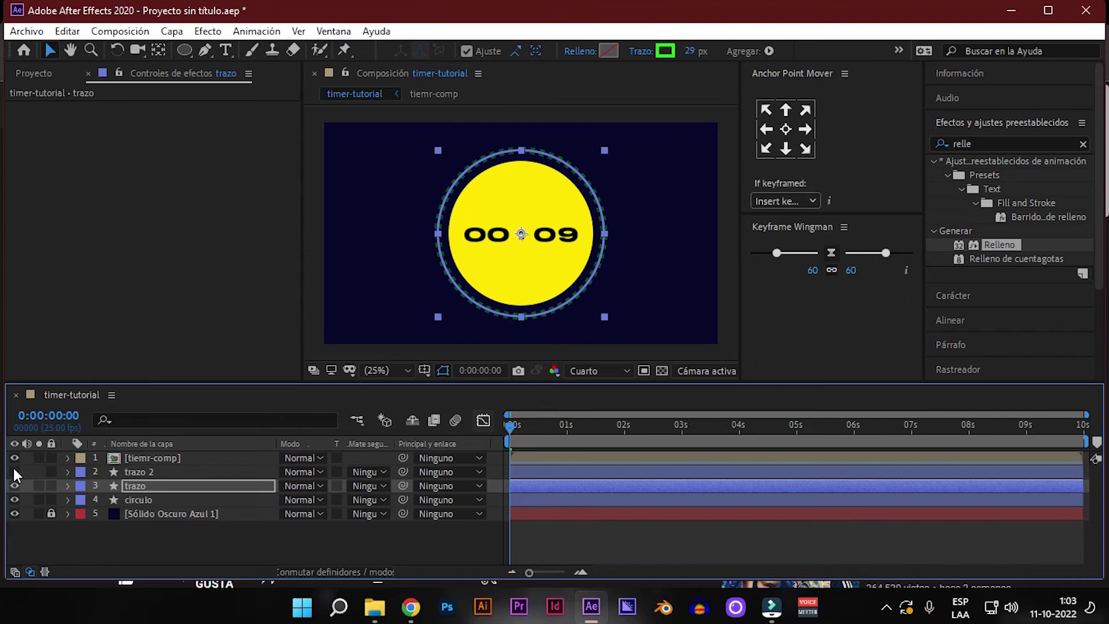
{"action": "left_click", "coordinate": [181, 552]}
{"action": "left_click", "coordinate": [449, 369]}
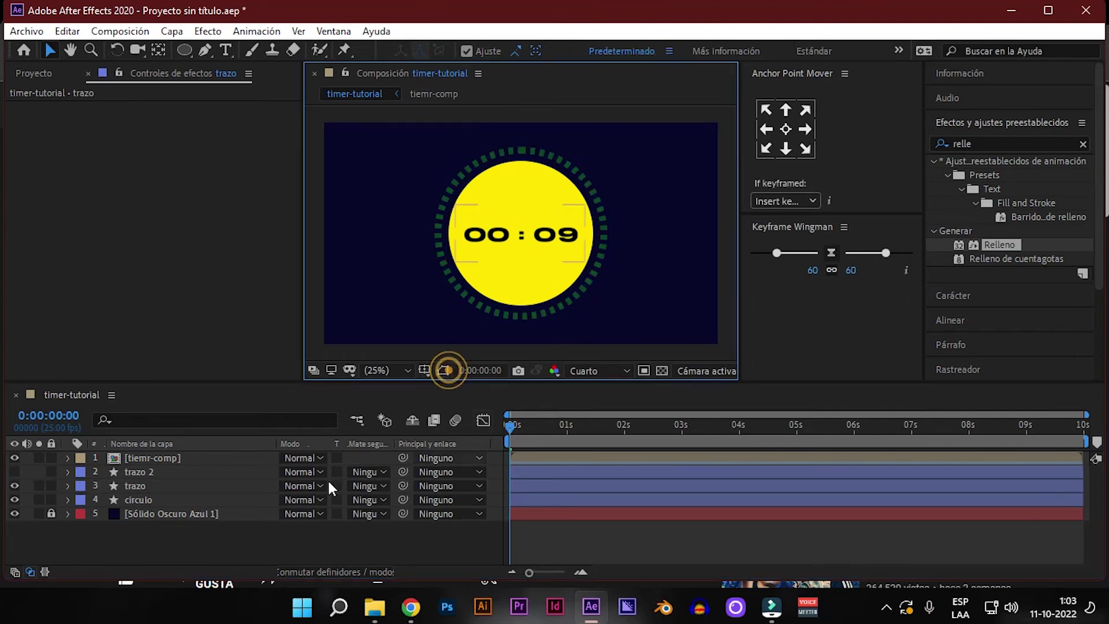
{"action": "left_click", "coordinate": [14, 471]}
{"action": "left_click", "coordinate": [15, 470]}
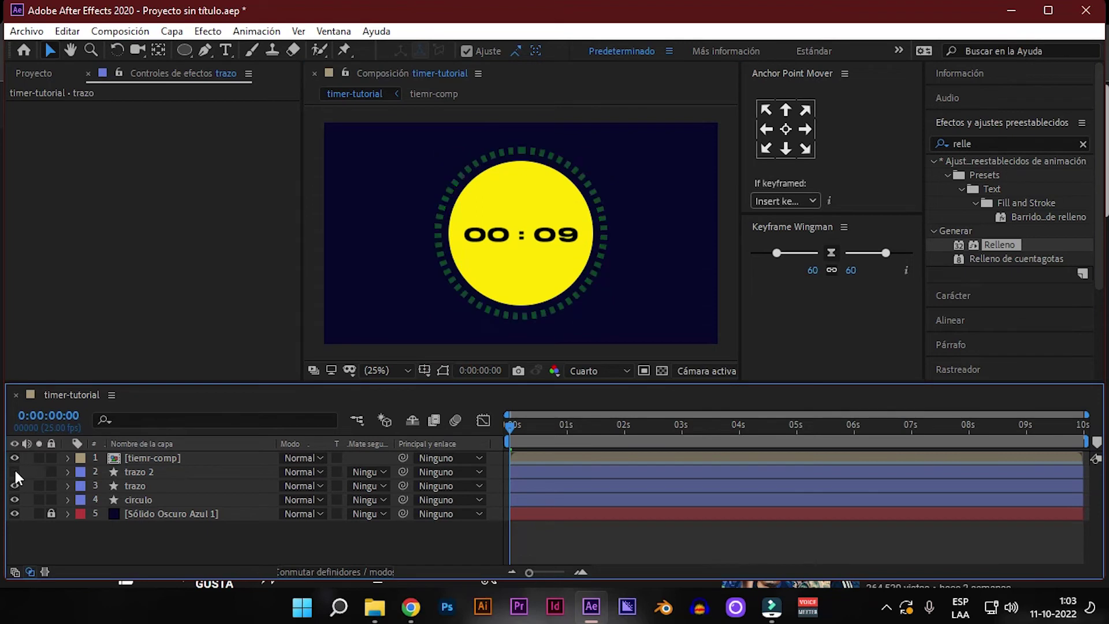
{"action": "left_click", "coordinate": [14, 468]}
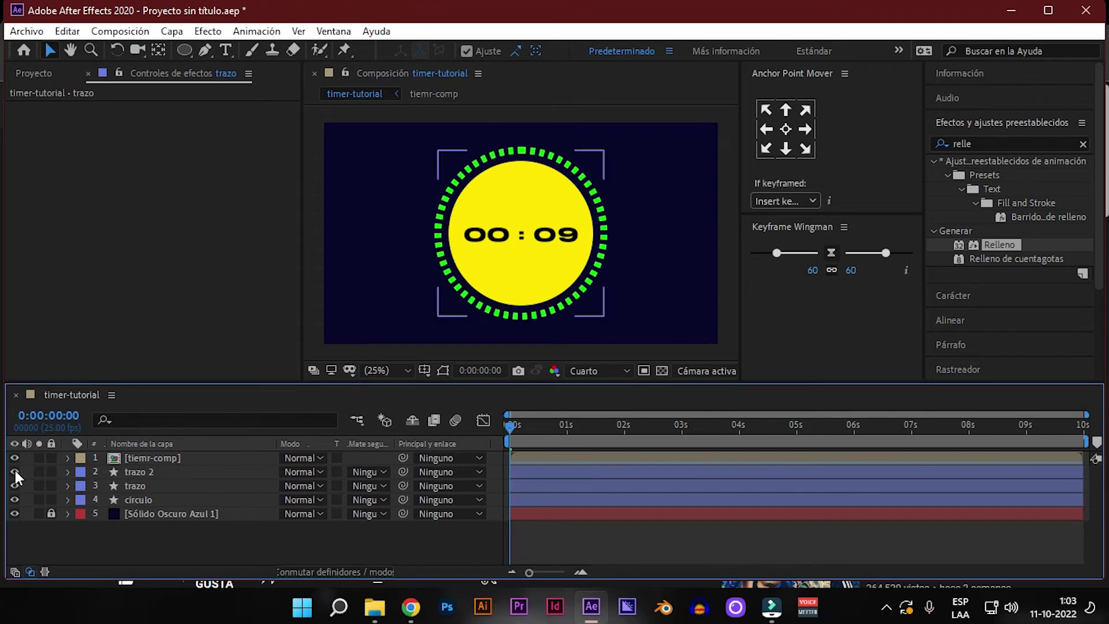
{"action": "left_click", "coordinate": [142, 473]}
{"action": "left_click", "coordinate": [982, 144]}
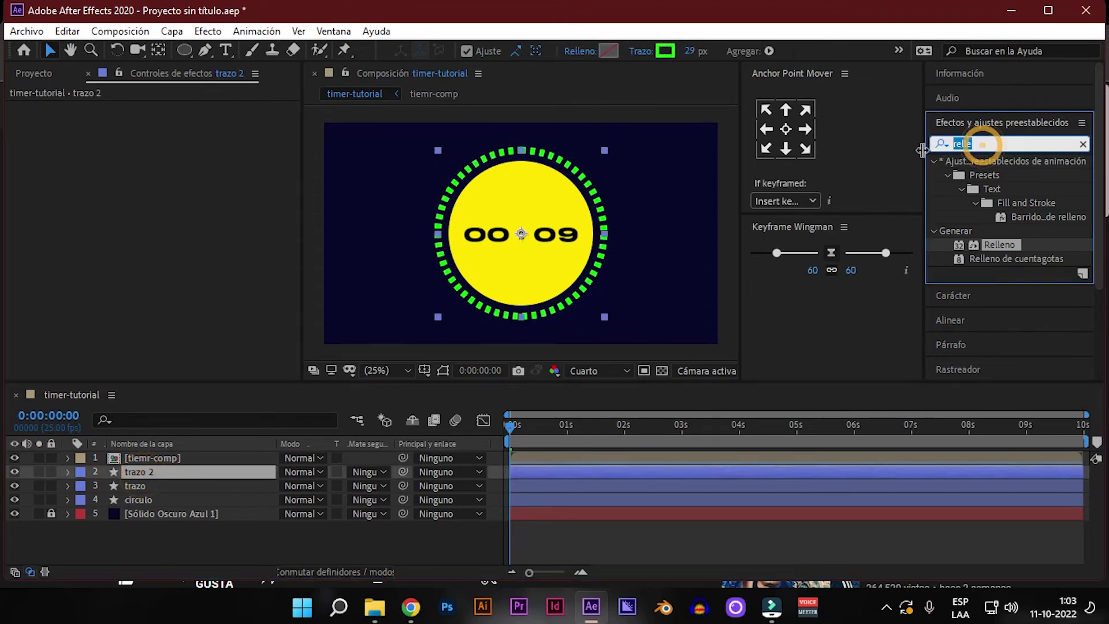
Apply Deep Glow to trazo 2 and set its blend mode to Pantalla.
{"action": "key", "text": "BackSpace"}
{"action": "type", "text": "deep"}
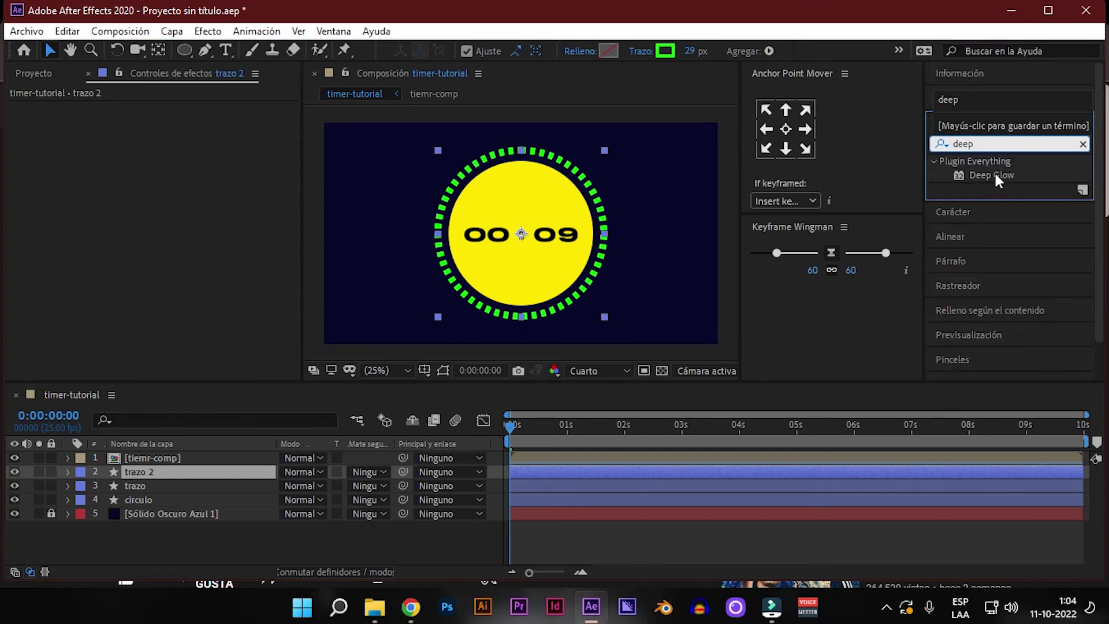
{"action": "left_click_drag", "start_coordinate": [995, 175], "coordinate": [165, 452]}
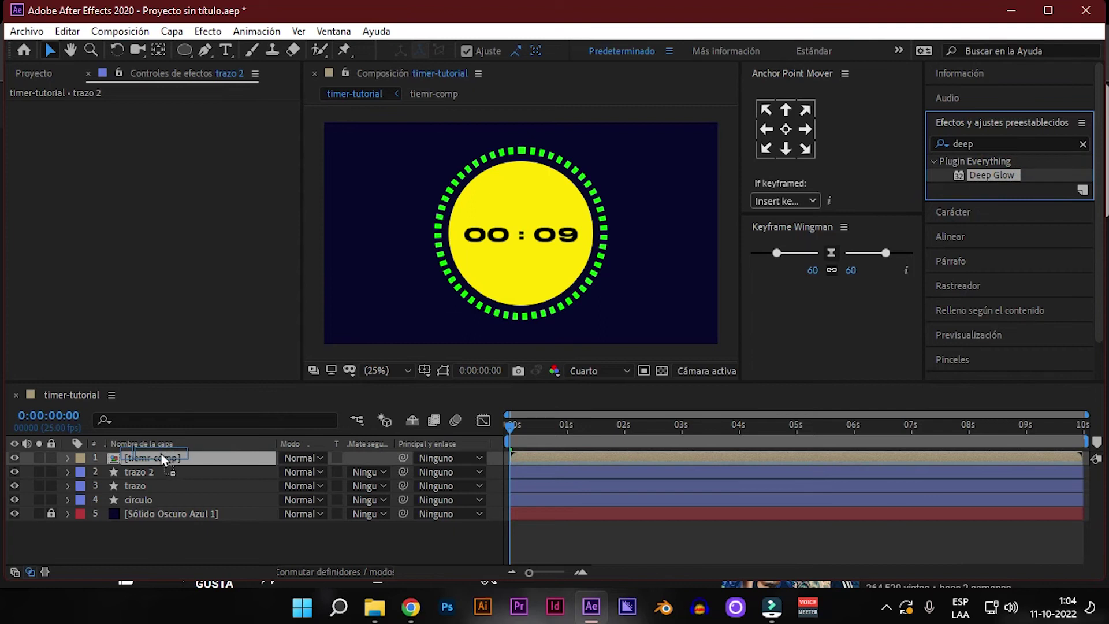
{"action": "left_click_drag", "start_coordinate": [164, 452], "coordinate": [130, 471]}
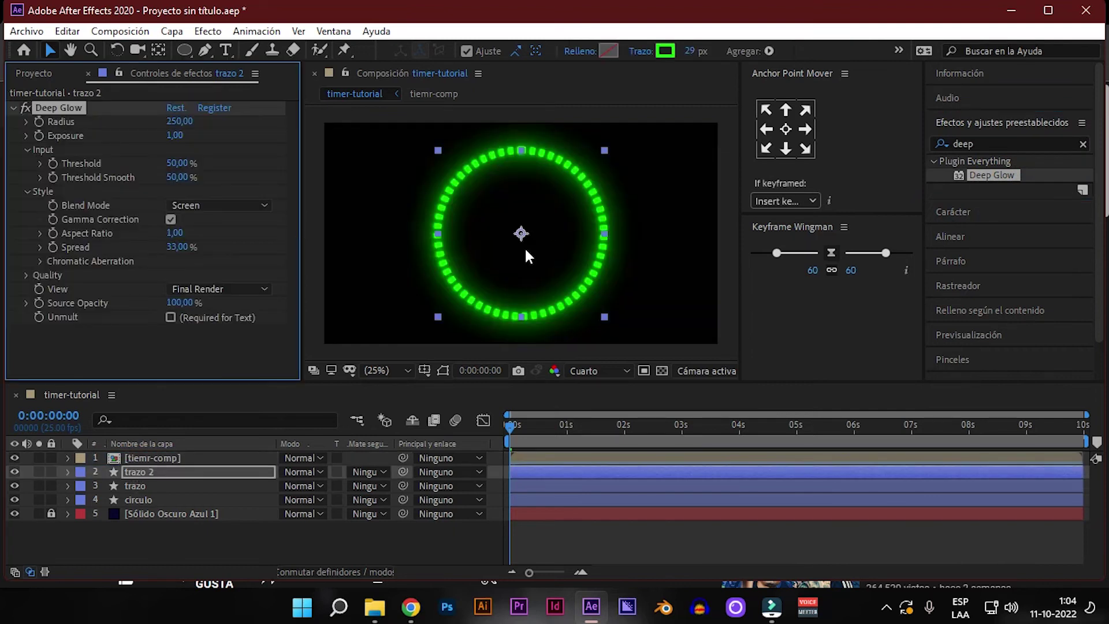
{"action": "left_click", "coordinate": [300, 472]}
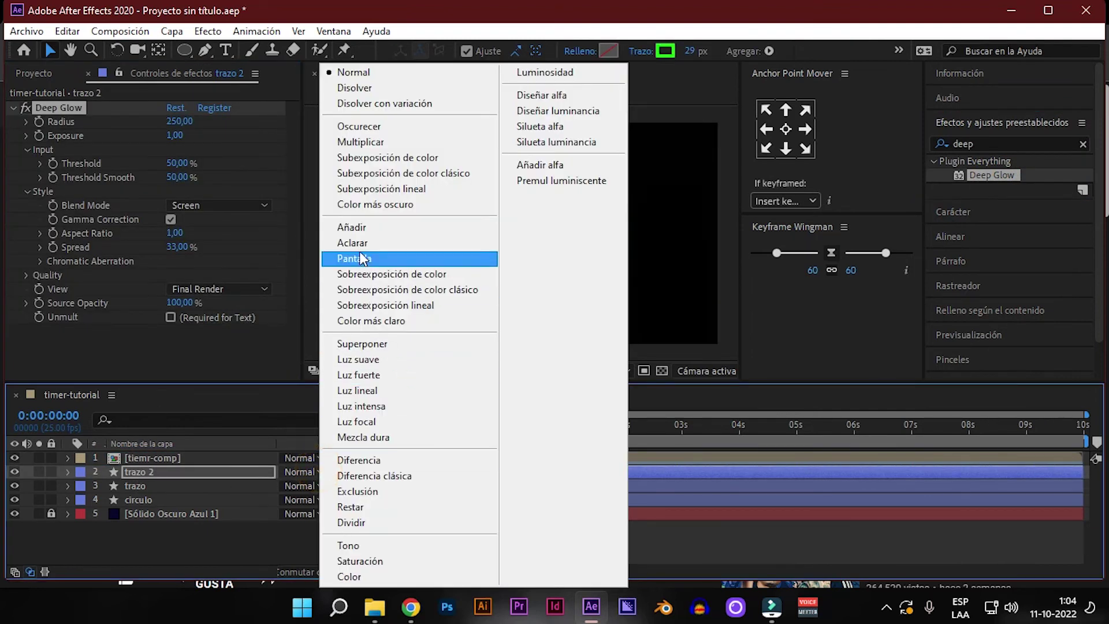
{"action": "left_click", "coordinate": [359, 253]}
{"action": "left_click", "coordinate": [244, 537]}
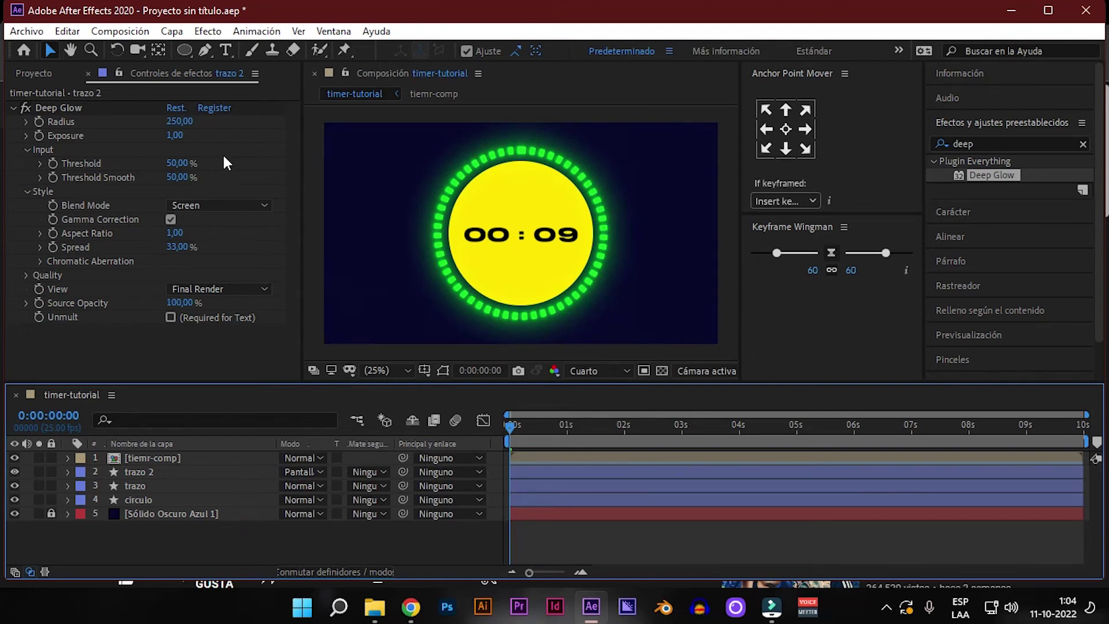
Set Deep Glow radius to 143 and exposure to 1,05, then add Recortar trazados.
{"action": "mouse_move", "coordinate": [179, 121]}
{"action": "left_mouse_down"}
{"action": "mouse_move", "coordinate": [83, 136]}
{"action": "mouse_move", "coordinate": [98, 144]}
{"action": "left_mouse_up"}
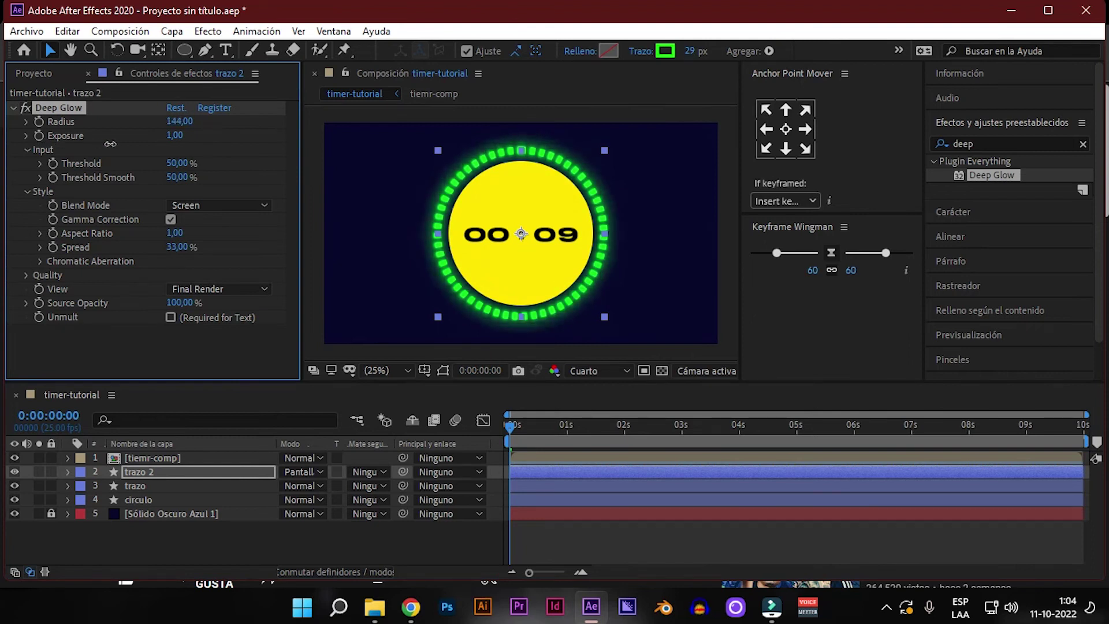
{"action": "left_click_drag", "start_coordinate": [185, 127], "coordinate": [179, 138]}
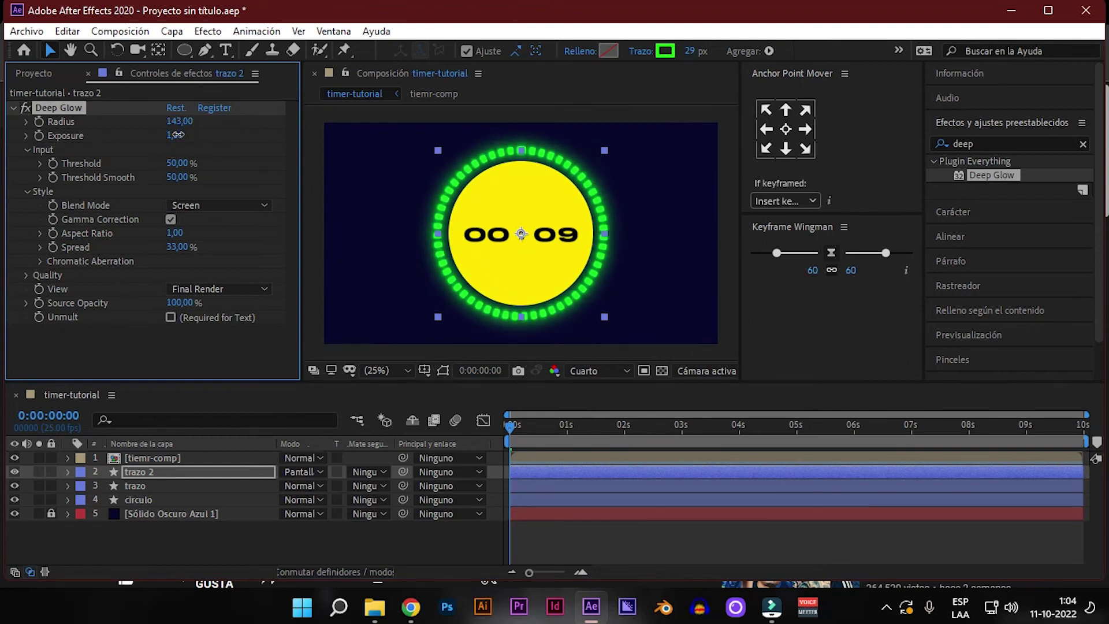
{"action": "left_click", "coordinate": [68, 473]}
{"action": "left_click", "coordinate": [385, 486]}
{"action": "left_click", "coordinate": [478, 397]}
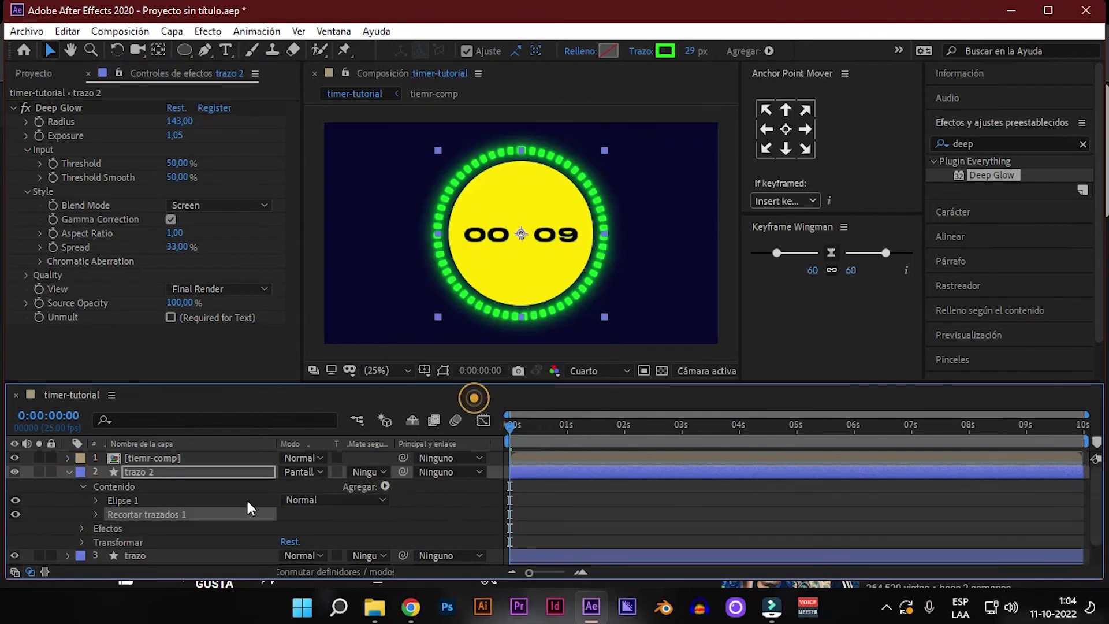
Keyframe the Recortar trazados 1 Fin value at 0% at the start.
{"action": "left_click", "coordinate": [97, 513]}
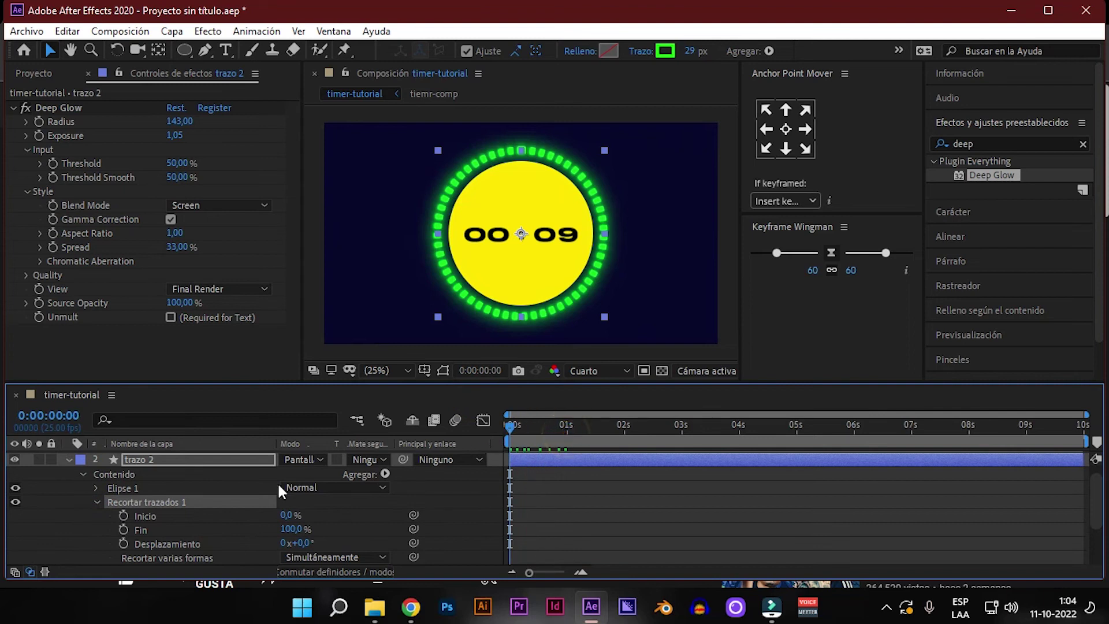
{"action": "left_click", "coordinate": [124, 528]}
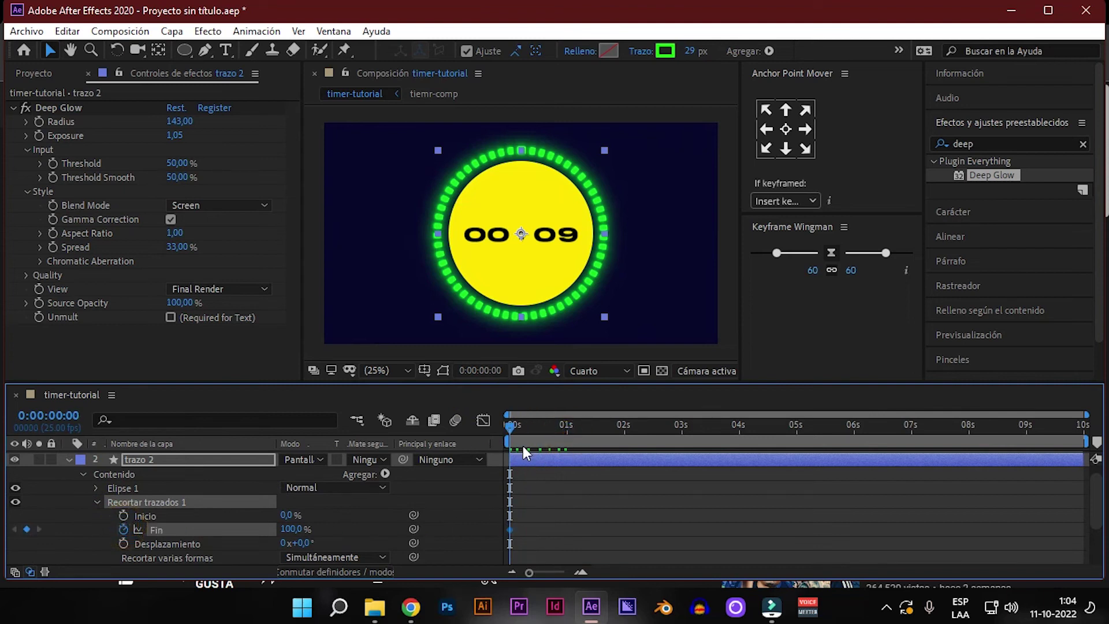
{"action": "left_click_drag", "start_coordinate": [288, 529], "coordinate": [309, 555]}
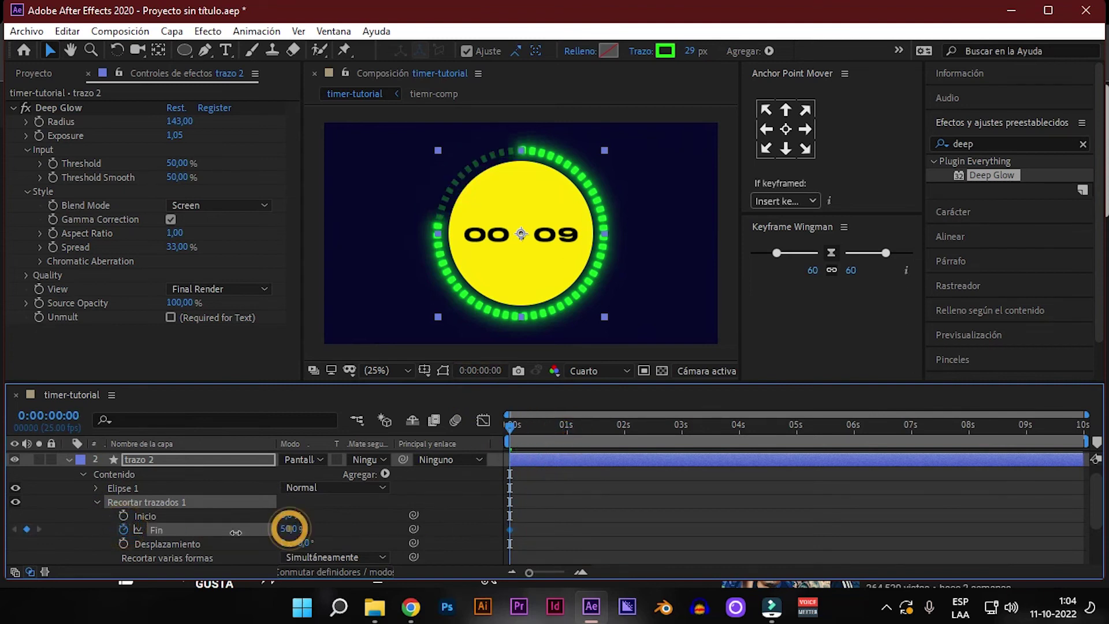
{"action": "left_click", "coordinate": [290, 529]}
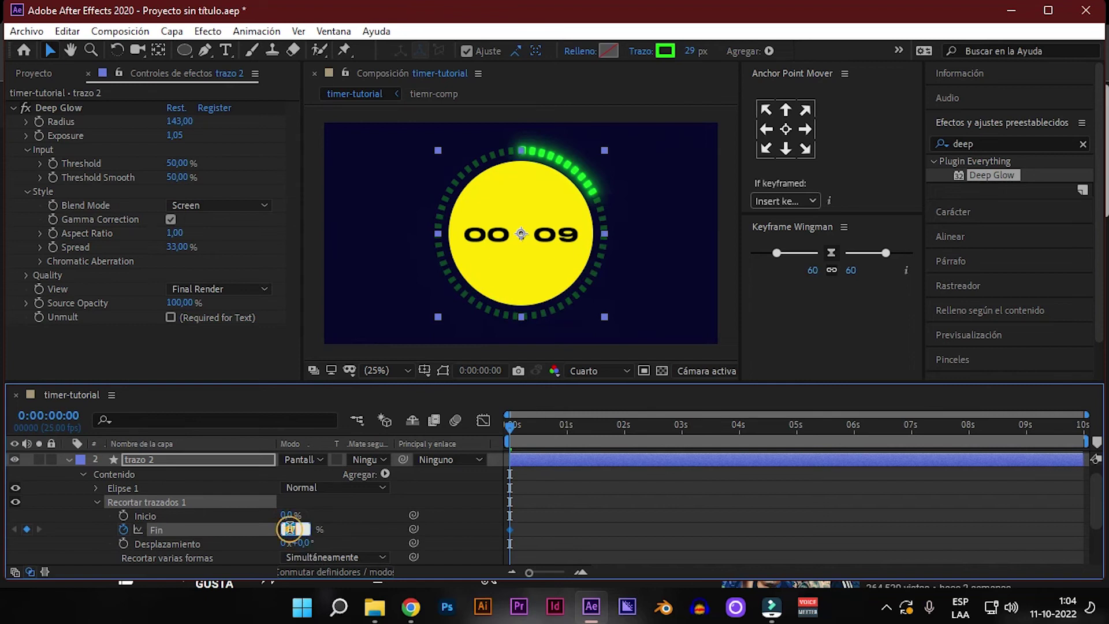
{"action": "type", "text": "0"}
{"action": "key", "text": "Return"}
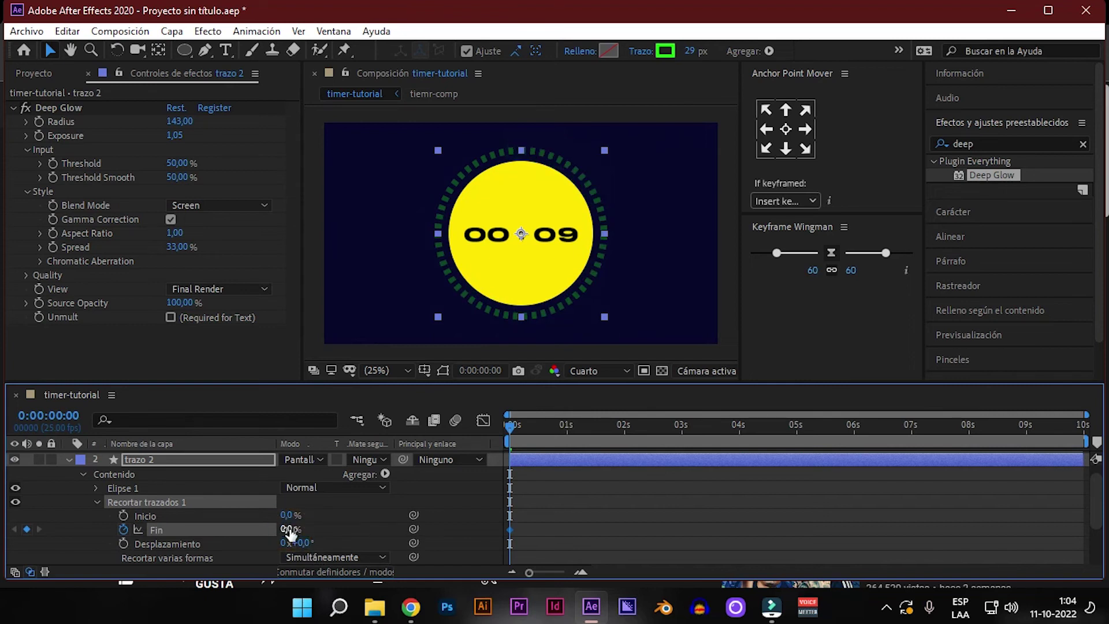
Set Fin to 100% at 9:24 and preview the glowing ring filling during the countdown.
{"action": "key", "text": "space"}
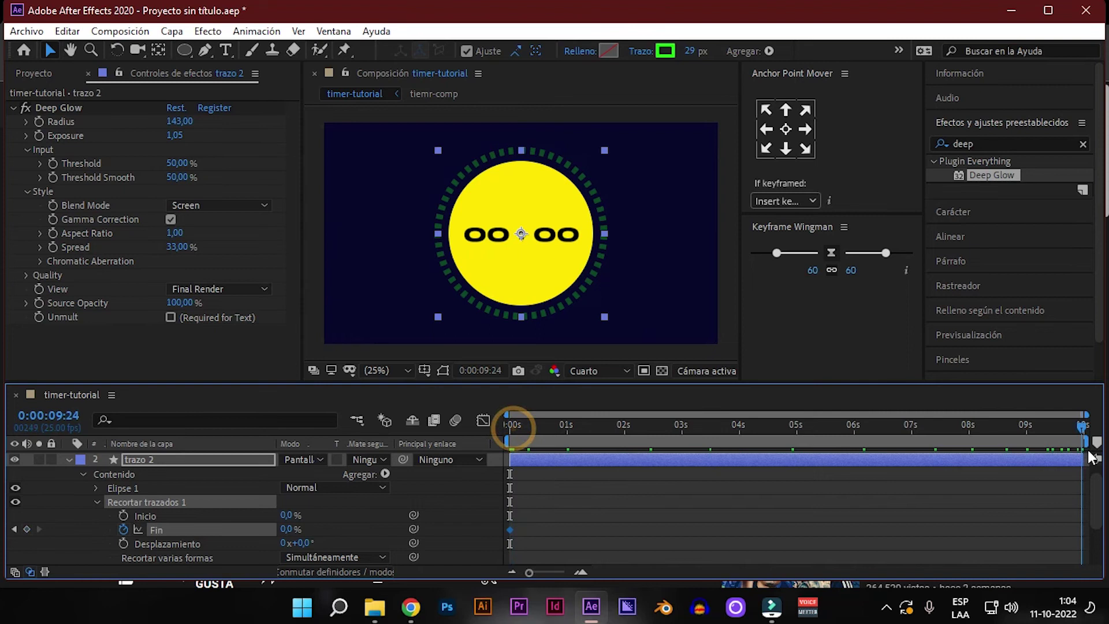
{"action": "left_click_drag", "start_coordinate": [287, 530], "coordinate": [404, 529]}
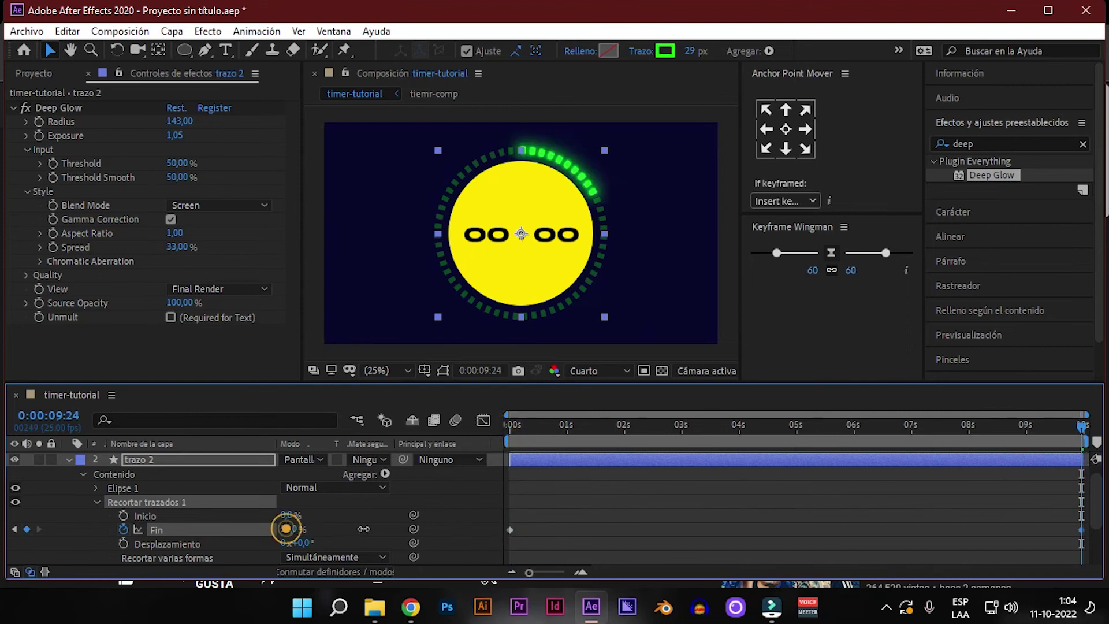
{"action": "left_click", "coordinate": [691, 426]}
{"action": "key", "text": "space"}
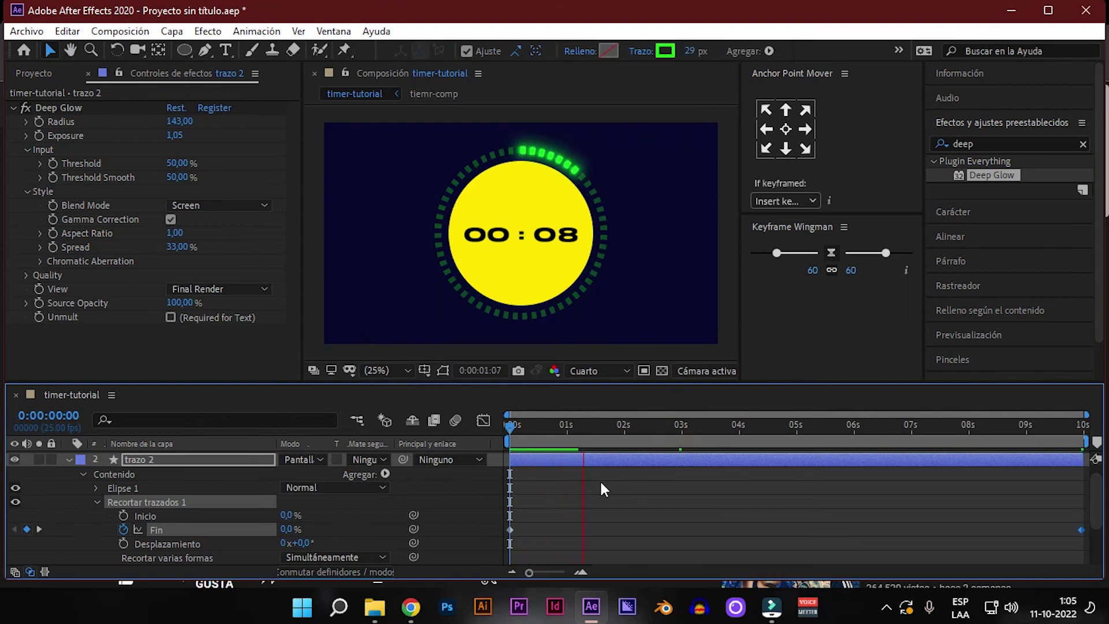
{"action": "mouse_move", "coordinate": [497, 527]}
{"action": "left_mouse_down"}
{"action": "mouse_move", "coordinate": [1085, 546]}
{"action": "mouse_move", "coordinate": [1072, 549]}
{"action": "left_mouse_up"}
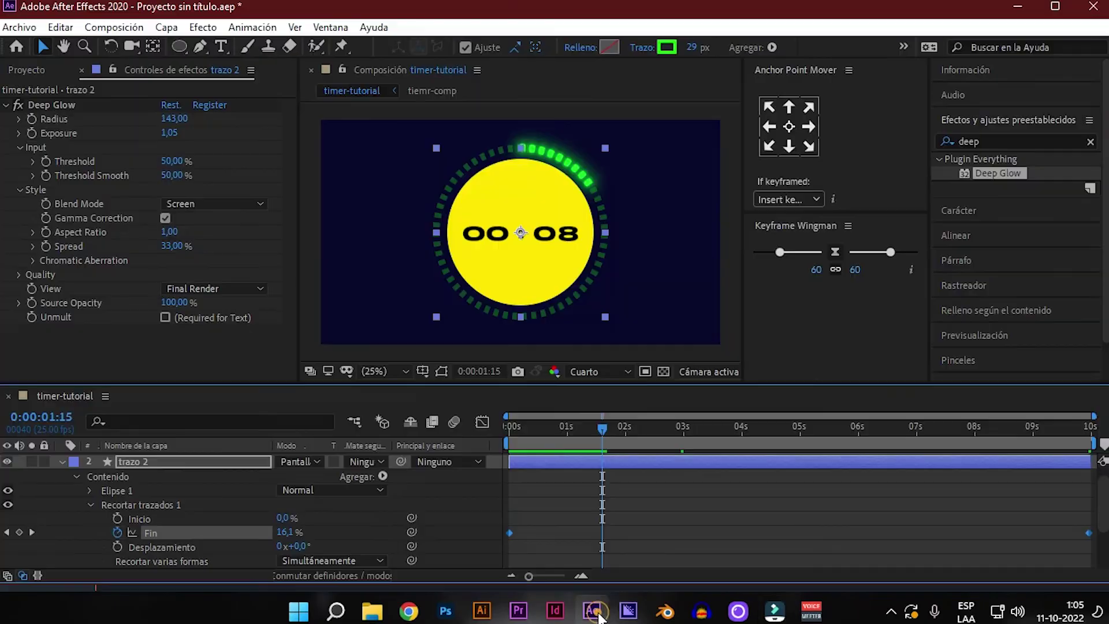
Apply easy ease to the ring's two Fin keyframes.
{"action": "right_click", "coordinate": [509, 533]}
{"action": "mouse_move", "coordinate": [559, 523]}
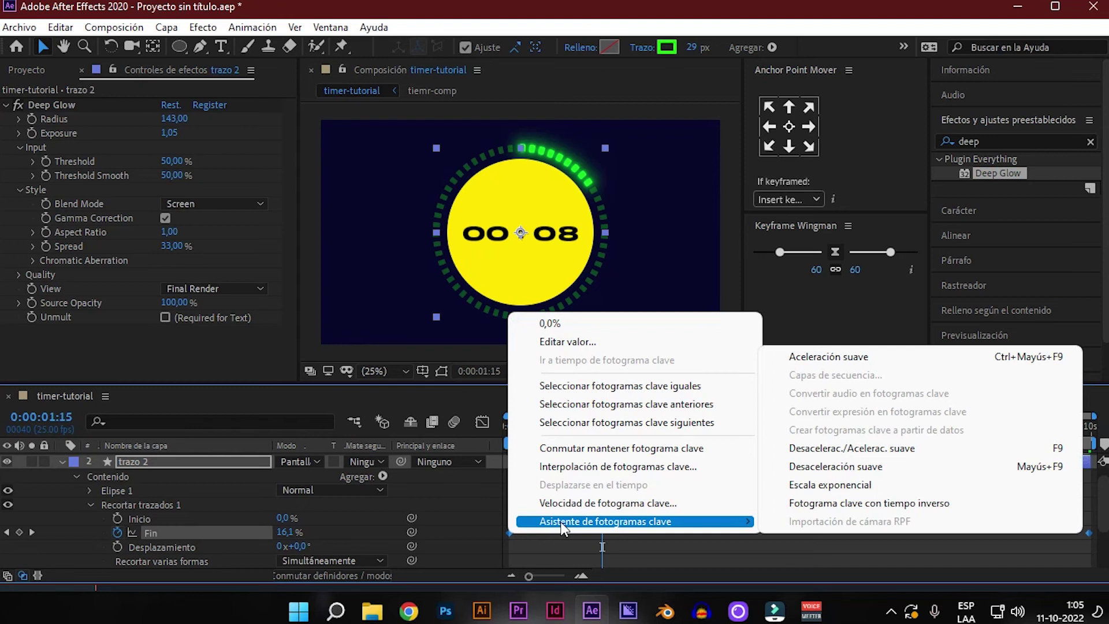
{"action": "left_click", "coordinate": [820, 452]}
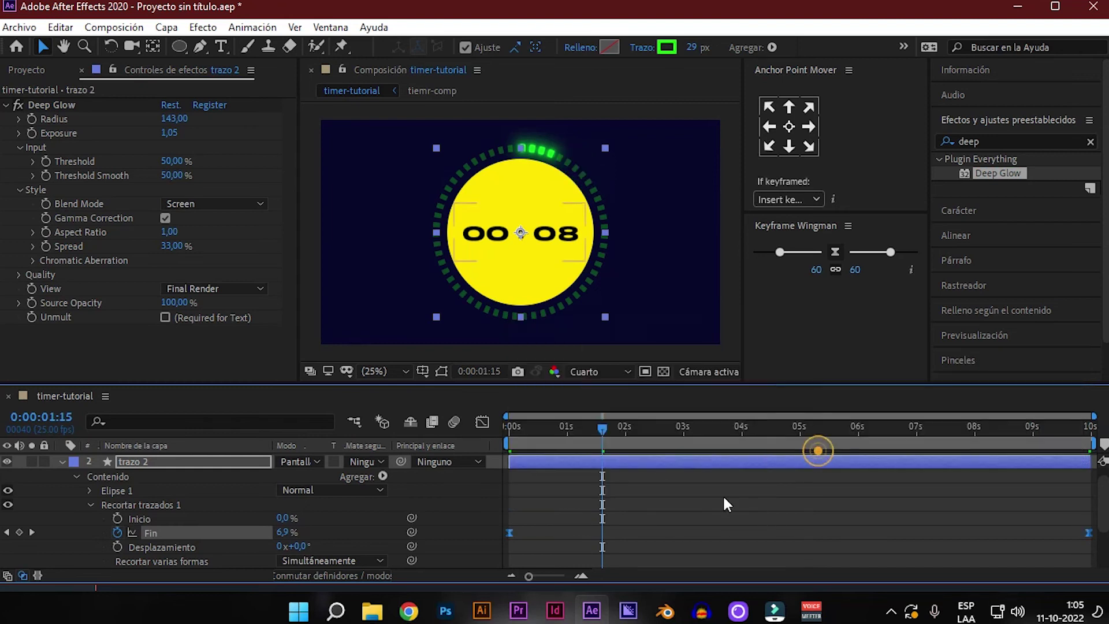
{"action": "left_click_drag", "start_coordinate": [601, 424], "coordinate": [510, 426]}
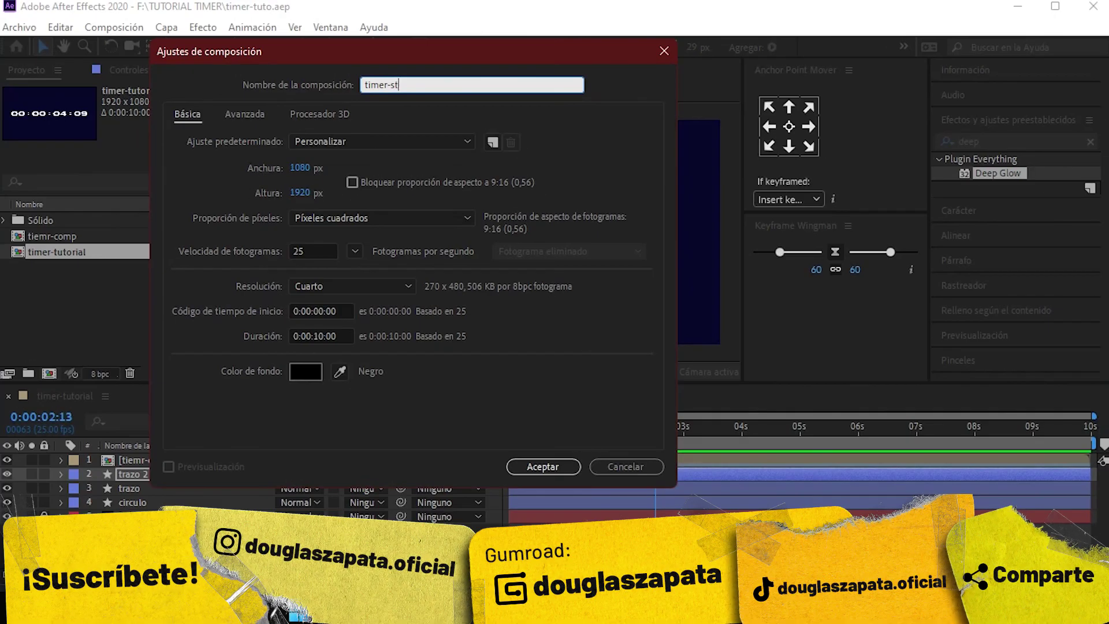
Give the new vertical timer-storie composition a blue background and create it.
{"action": "left_click", "coordinate": [306, 371]}
{"action": "left_click", "coordinate": [538, 255]}
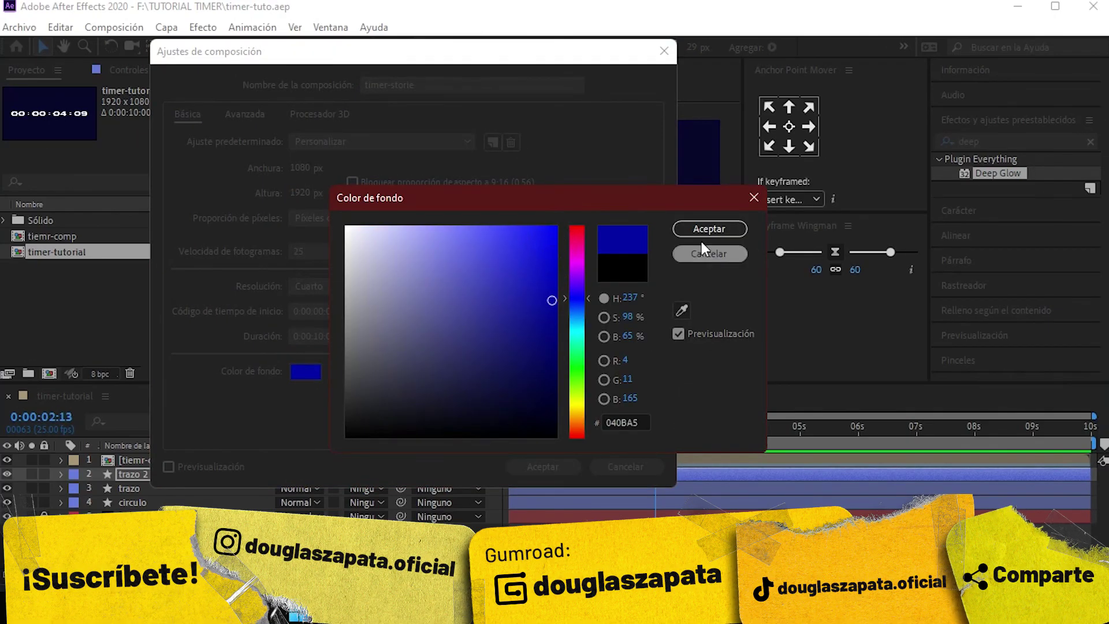
{"action": "left_click", "coordinate": [705, 229]}
{"action": "left_click", "coordinate": [543, 466]}
Copy the timer layers from timer-tutorial into timer-storie and move tiemr-comp to the top.
{"action": "left_click", "coordinate": [64, 396]}
{"action": "left_click", "coordinate": [60, 27]}
{"action": "left_click", "coordinate": [69, 151]}
{"action": "left_click", "coordinate": [182, 396]}
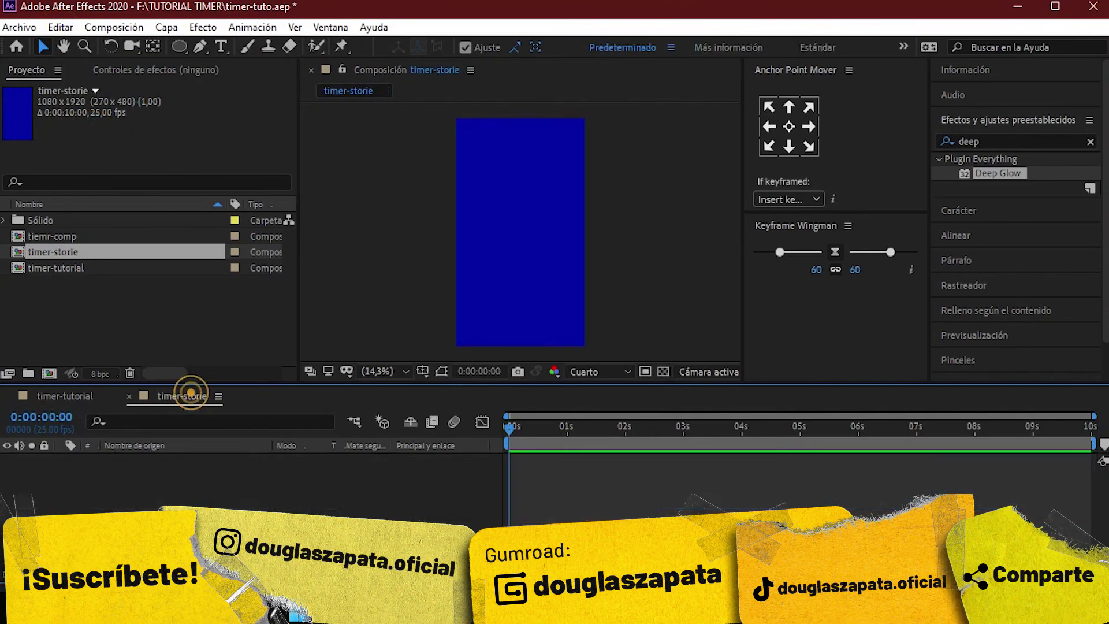
{"action": "key", "text": "ctrl+v"}
{"action": "left_click_drag", "start_coordinate": [143, 502], "coordinate": [143, 458]}
Add a dark-blue solid layer as the background.
{"action": "left_click", "coordinate": [134, 502]}
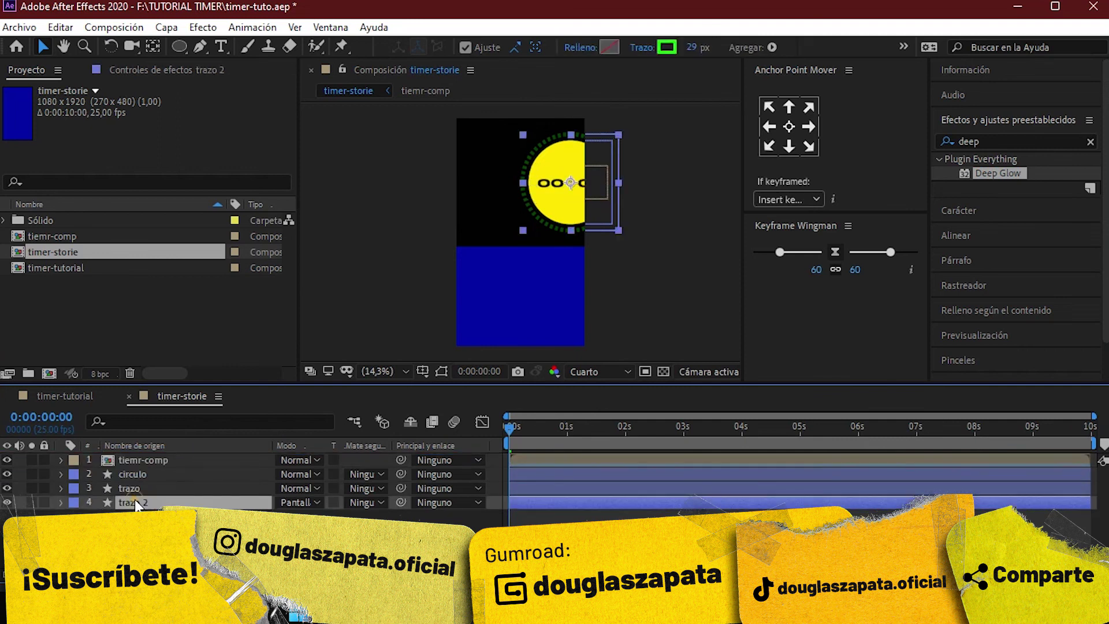
{"action": "left_click", "coordinate": [7, 502]}
{"action": "left_click", "coordinate": [7, 502]}
{"action": "right_click", "coordinate": [140, 520]}
{"action": "mouse_move", "coordinate": [214, 337]}
{"action": "left_click", "coordinate": [449, 379]}
{"action": "left_click", "coordinate": [239, 506]}
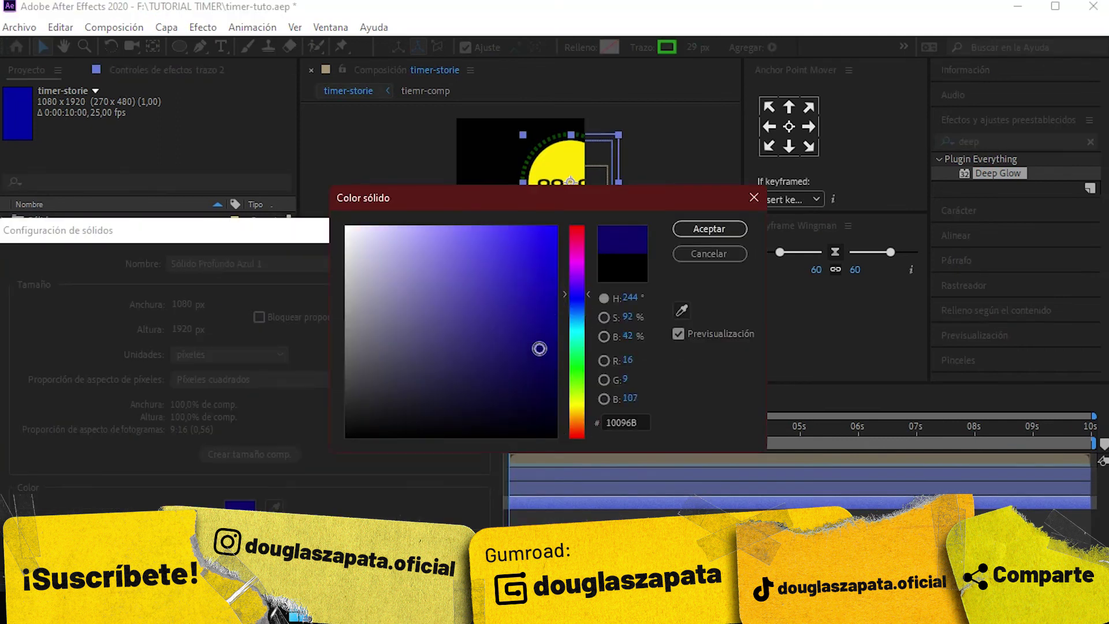
{"action": "key", "text": "Return"}
{"action": "key", "text": "Return"}
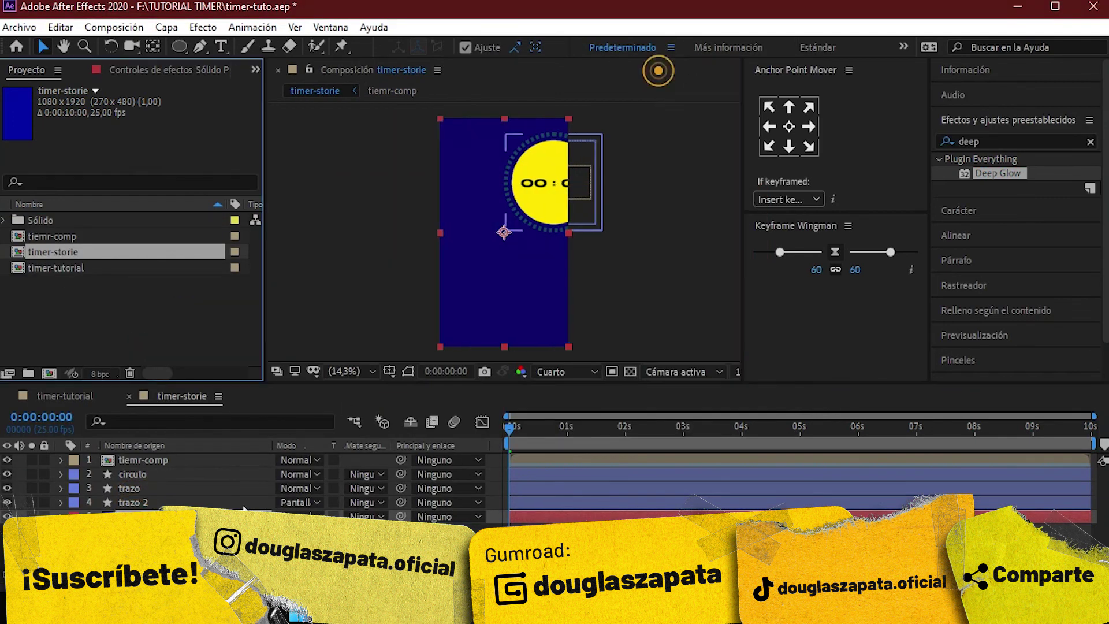
Centre the timer layers, move trazo 2 above trazo, and preview the countdown.
{"action": "left_click", "coordinate": [133, 446]}
{"action": "key", "text": "ctrl+a"}
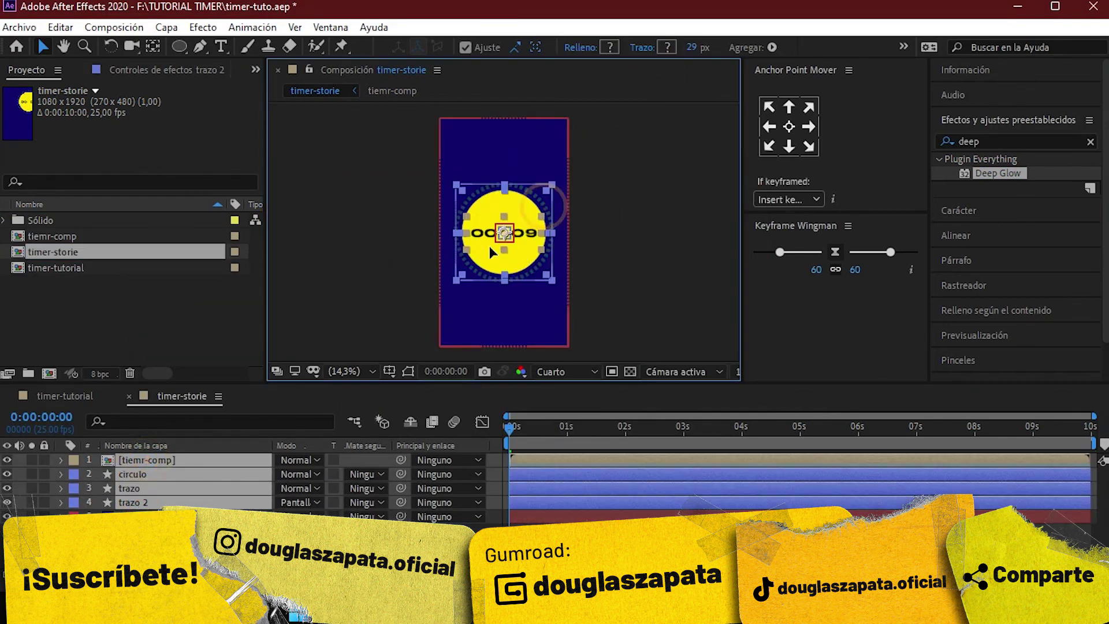
{"action": "left_click", "coordinate": [138, 502]}
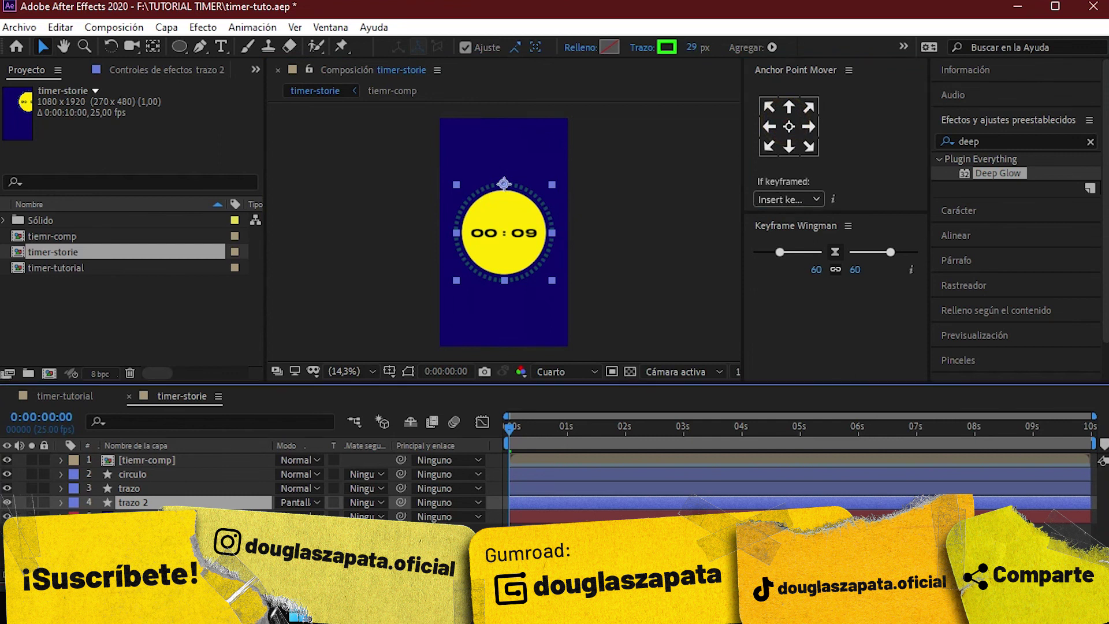
{"action": "left_click_drag", "start_coordinate": [87, 504], "coordinate": [134, 484]}
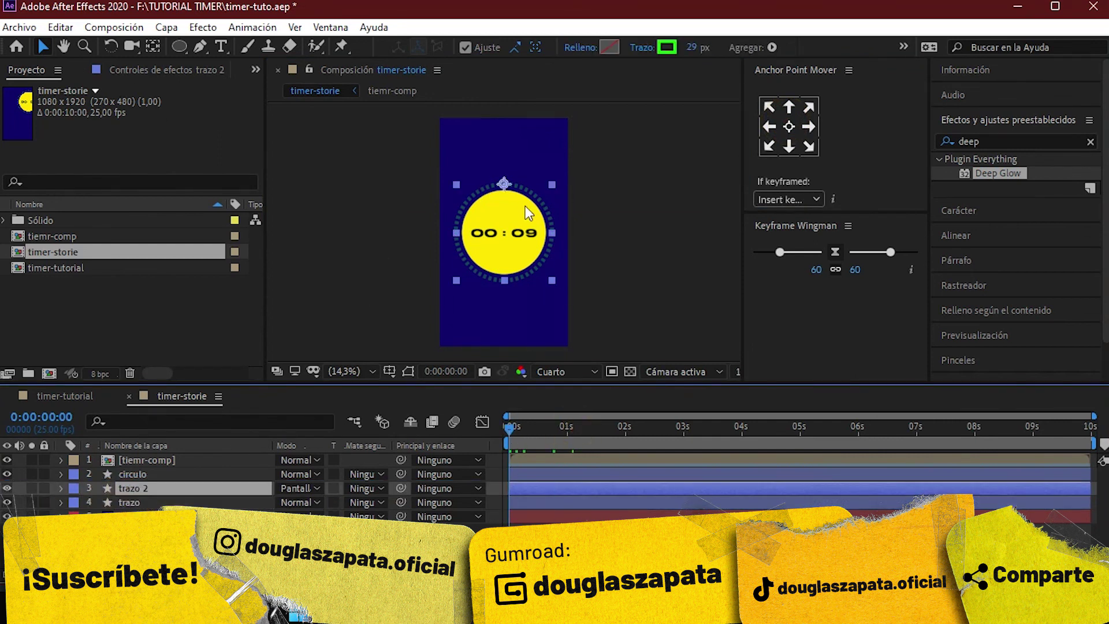
{"action": "left_click", "coordinate": [133, 474]}
{"action": "key", "text": "space"}
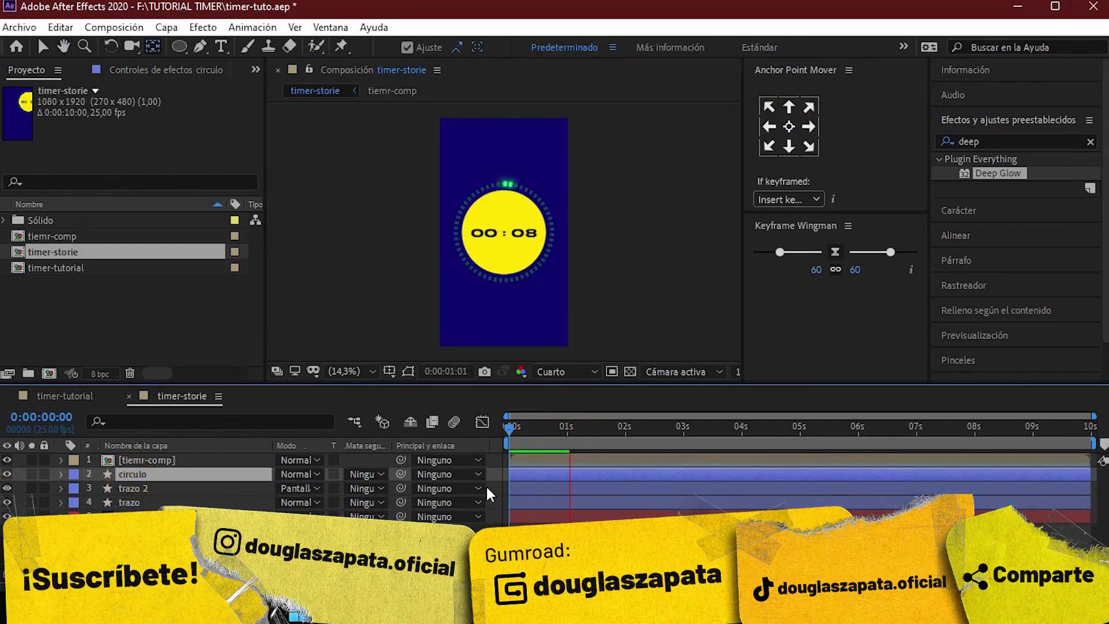
{"action": "right_click", "coordinate": [278, 393]}
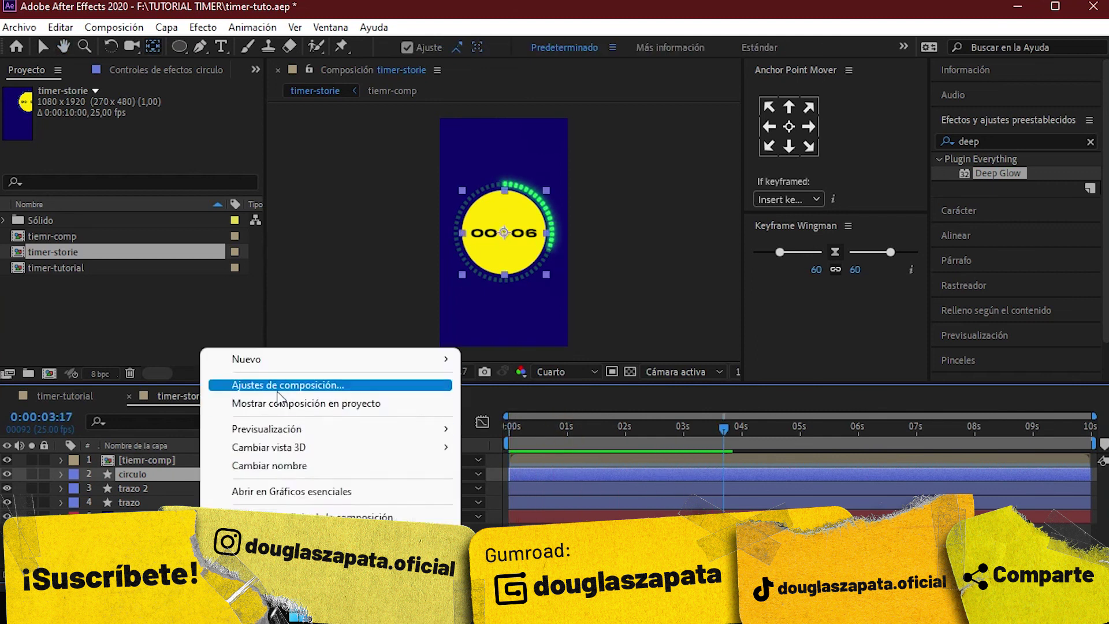
Set the tiemr-comp composition duration to 16:00.
{"action": "left_click", "coordinate": [278, 387]}
{"action": "left_click", "coordinate": [528, 463]}
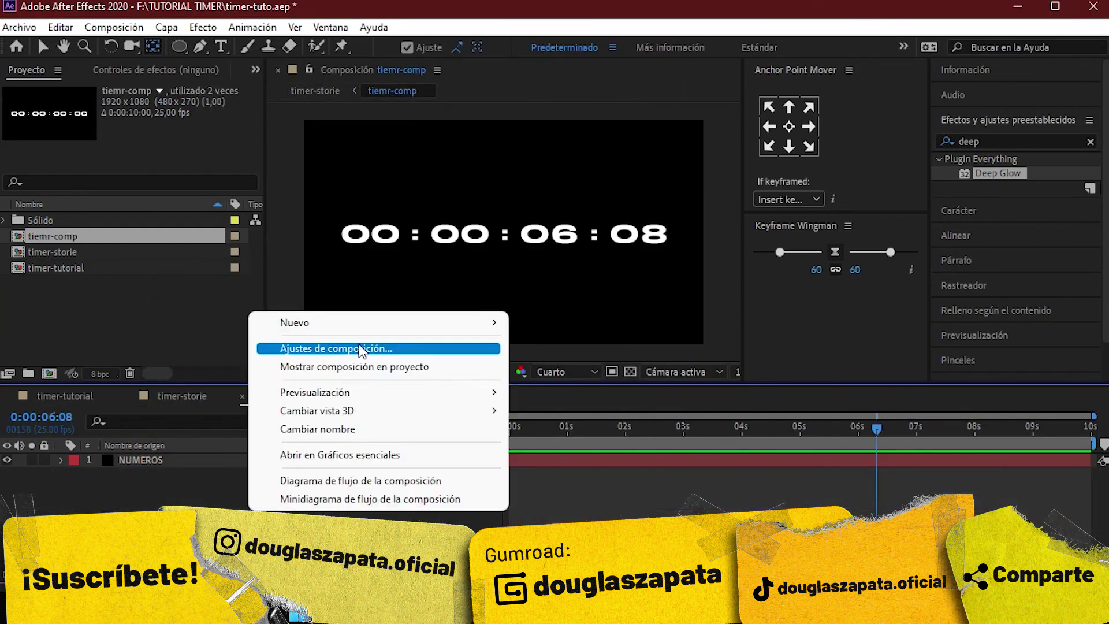
{"action": "left_click", "coordinate": [358, 349]}
{"action": "left_click", "coordinate": [322, 337]}
{"action": "type", "text": "1600"}
{"action": "key", "text": "Return"}
{"action": "key", "text": "End"}
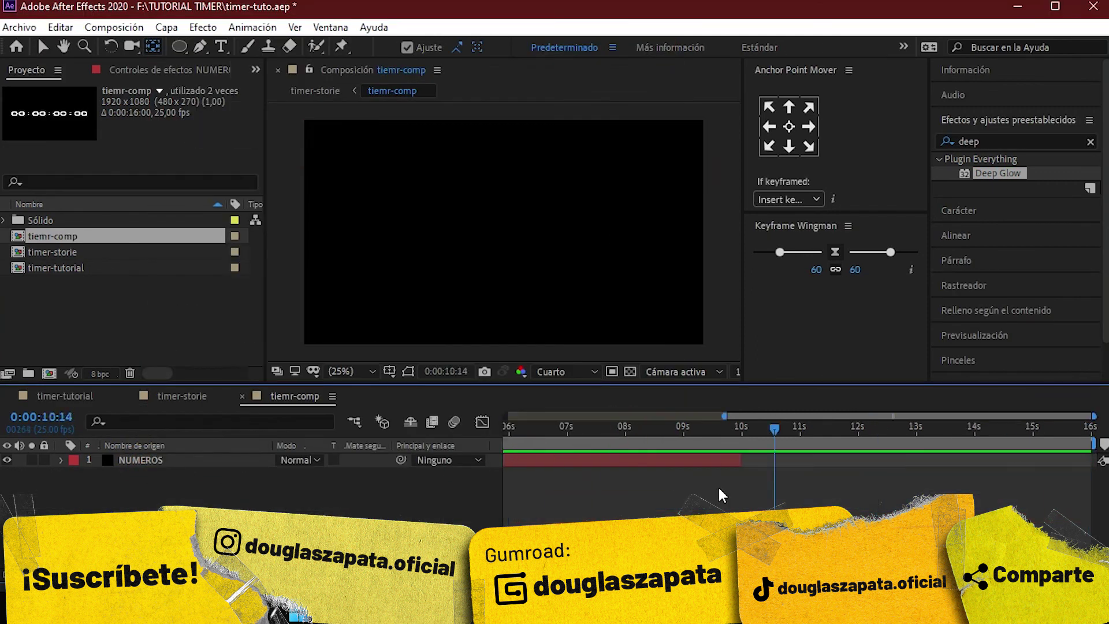
Extend the NUMEROS layer and the tiemr-comp layer to the 16-second end.
{"action": "left_click_drag", "start_coordinate": [742, 460], "coordinate": [1089, 460]}
{"action": "left_click", "coordinate": [242, 396]}
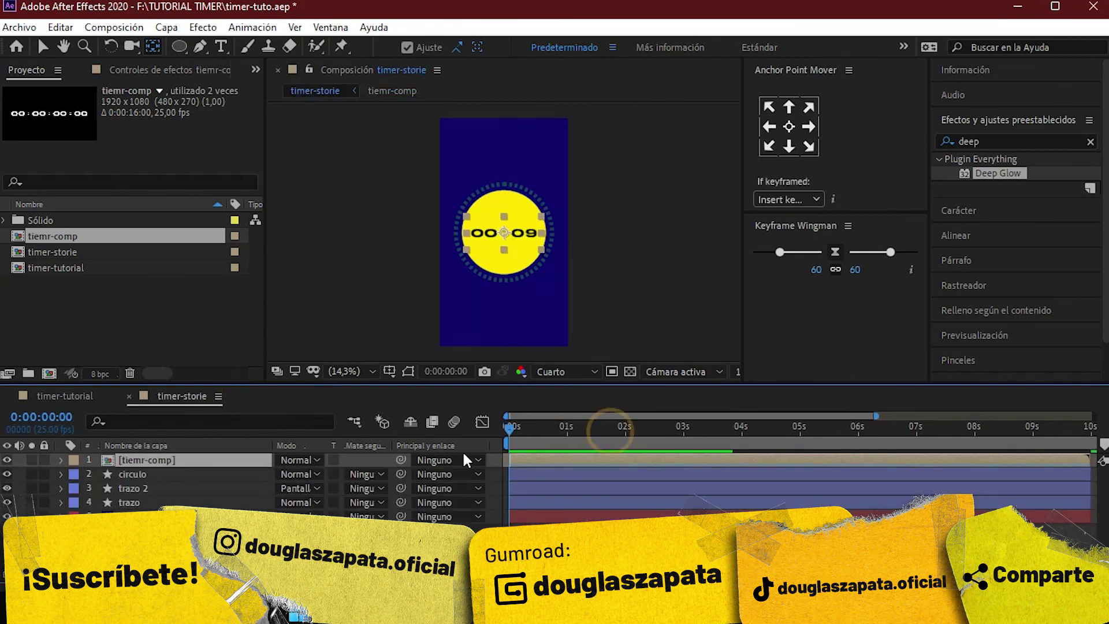
{"action": "double_click", "coordinate": [223, 460]}
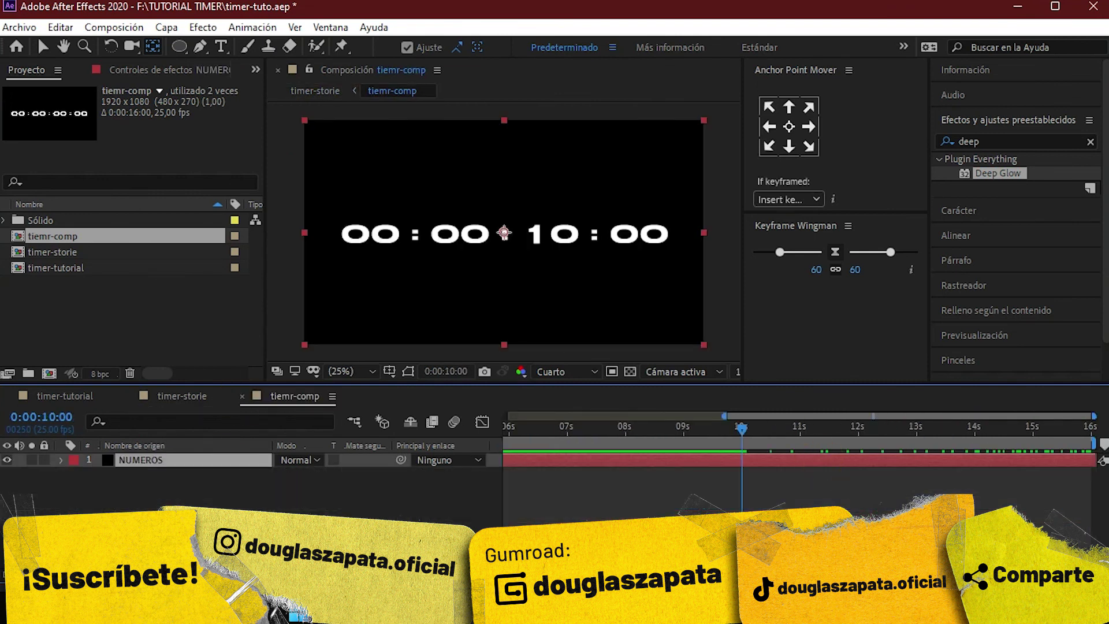
{"action": "left_click", "coordinate": [242, 396]}
{"action": "left_click", "coordinate": [688, 458]}
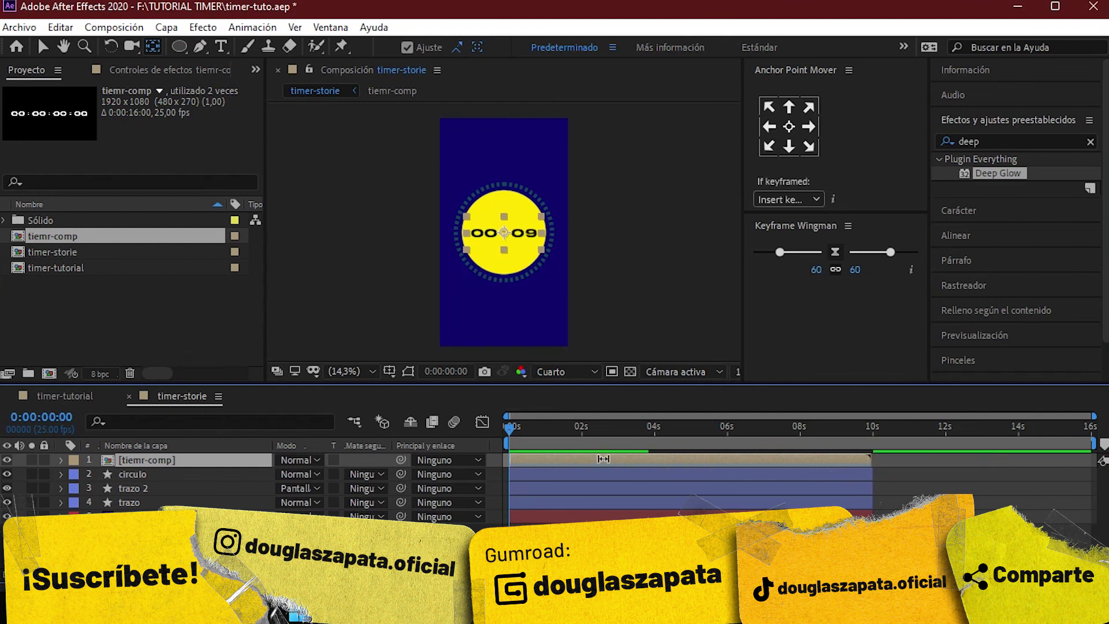
{"action": "left_click_drag", "start_coordinate": [603, 459], "coordinate": [563, 467]}
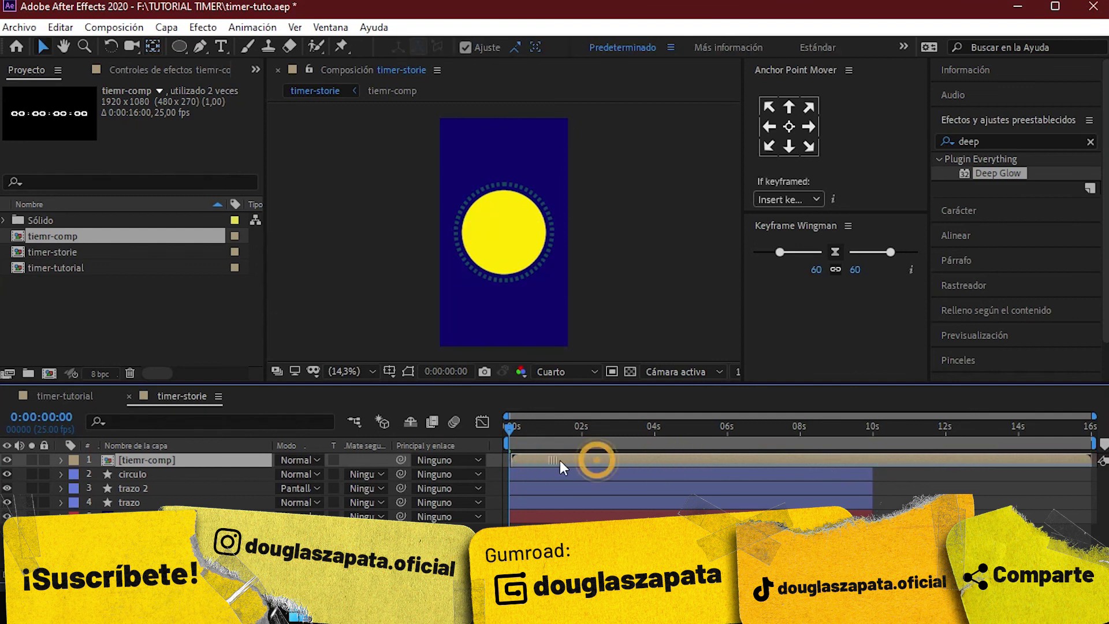
Stretch the shape layers across the full 16-second timeline.
{"action": "left_click", "coordinate": [520, 425]}
{"action": "key", "text": "space"}
{"action": "left_click", "coordinate": [856, 473]}
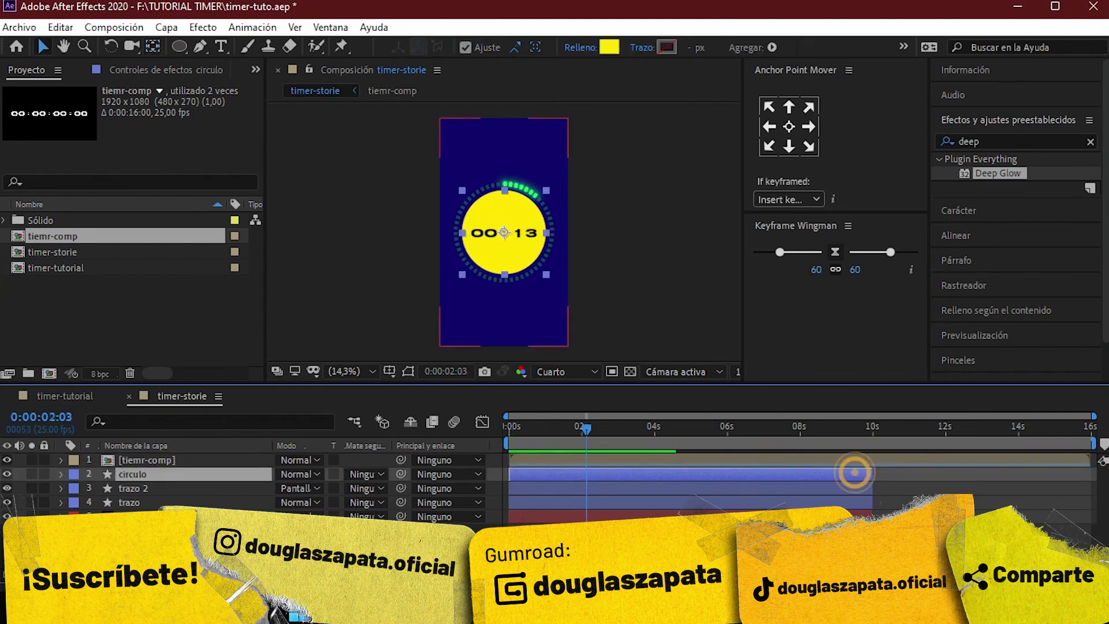
{"action": "left_click_drag", "start_coordinate": [855, 473], "coordinate": [1090, 473]}
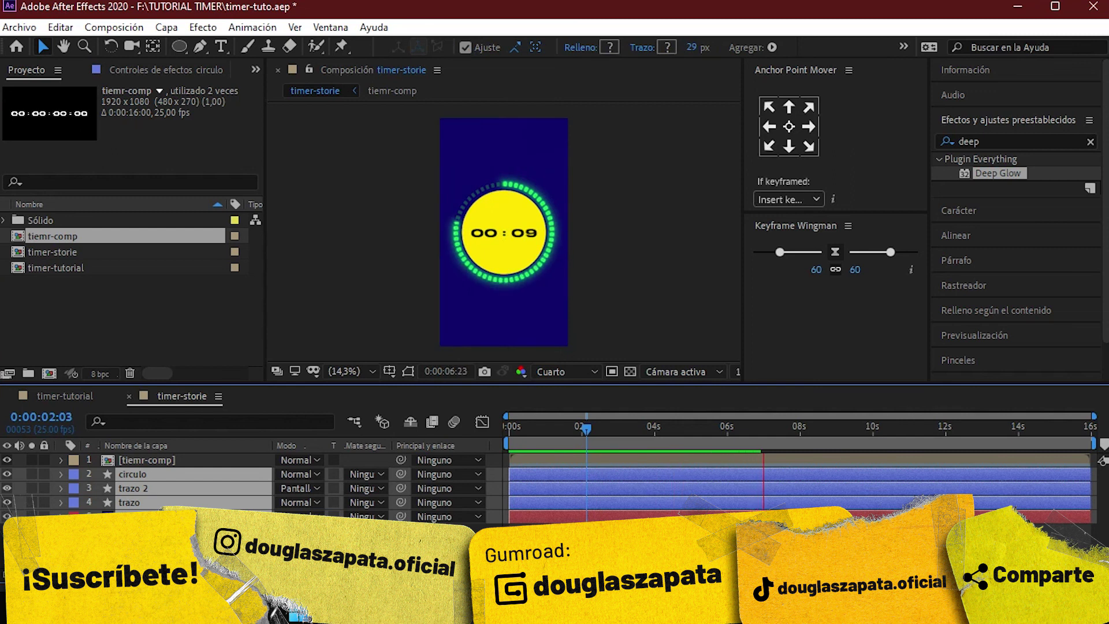
{"action": "key", "text": "F2"}
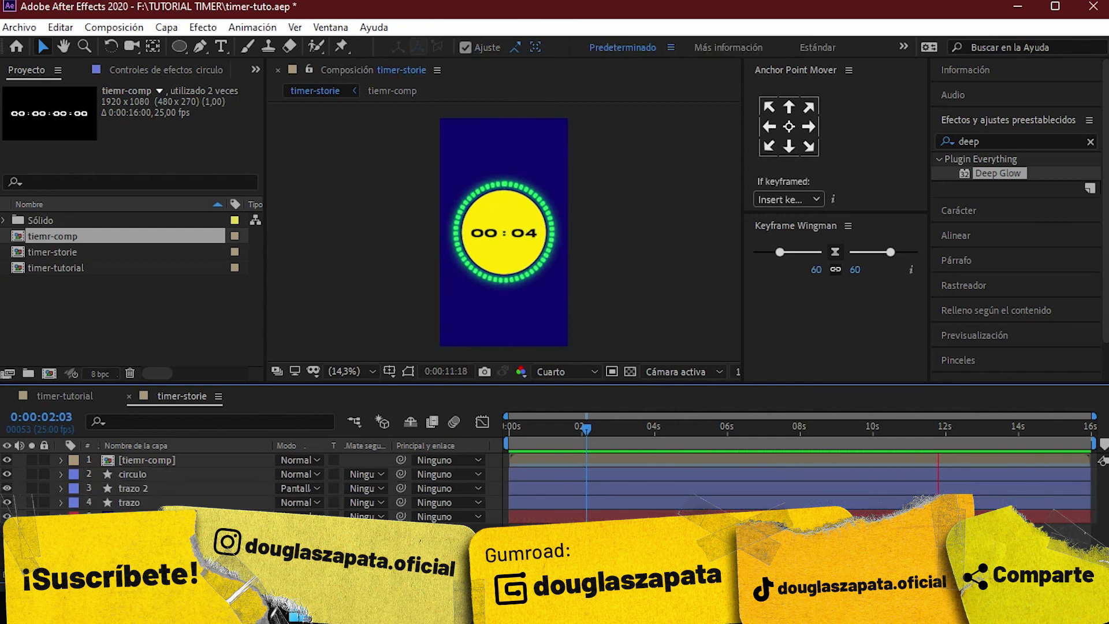